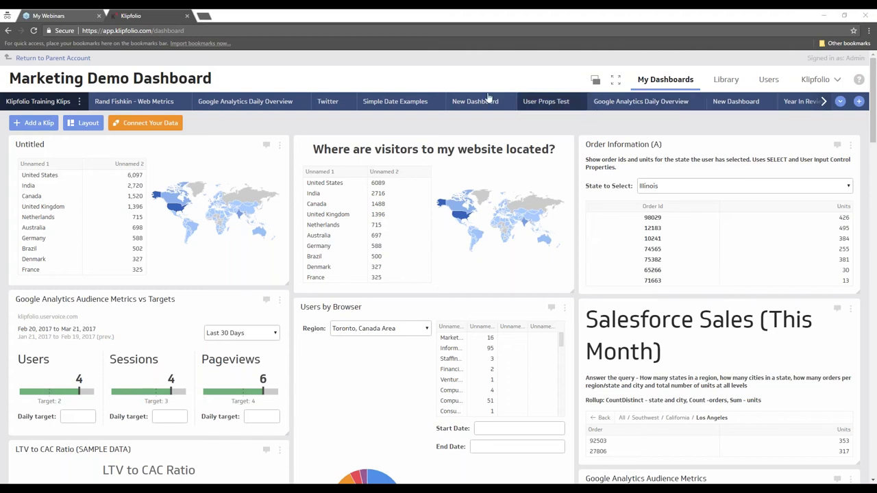
- Add a blank dashboard tab named New Dashboard from the + at the end of the tabs
click(859, 101)
click(72, 196)
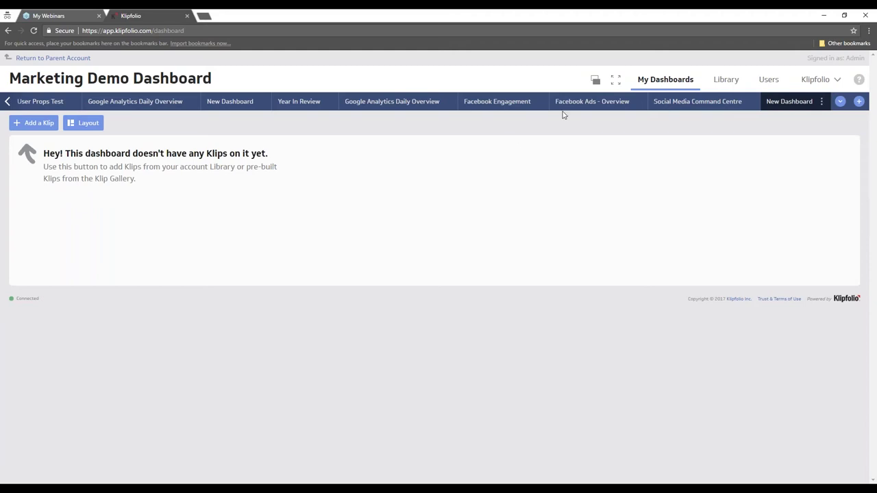
- Show the Library's Data Sources list of Google Drive and Google Analytics sources
click(728, 81)
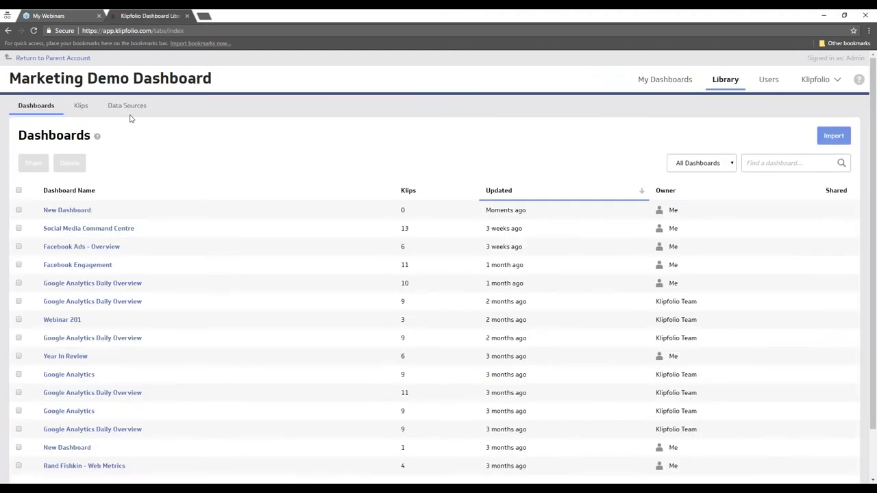
click(127, 105)
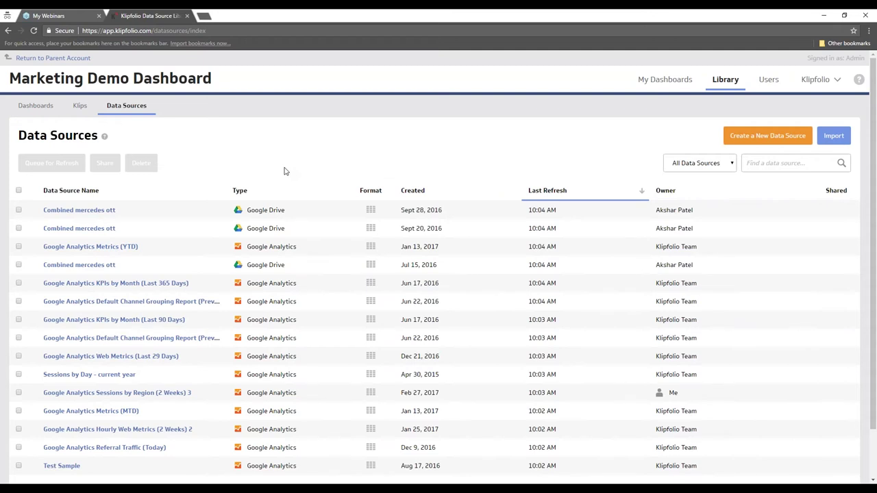
scroll(286, 172, down, 2)
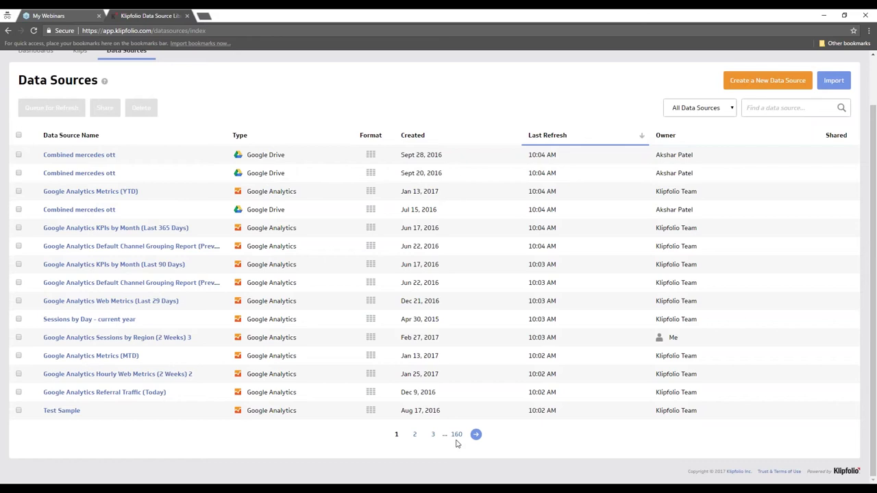
scroll(455, 444, up, 2)
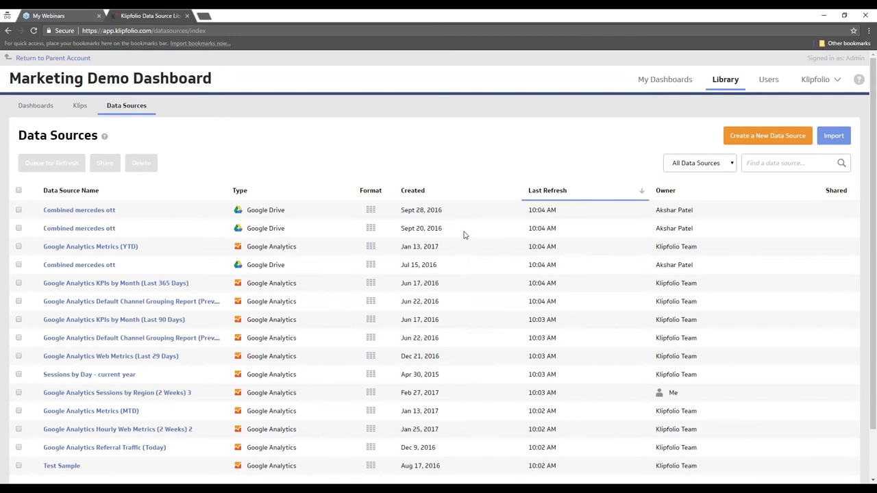
- Create a new data source using the Upload a File connector
click(767, 140)
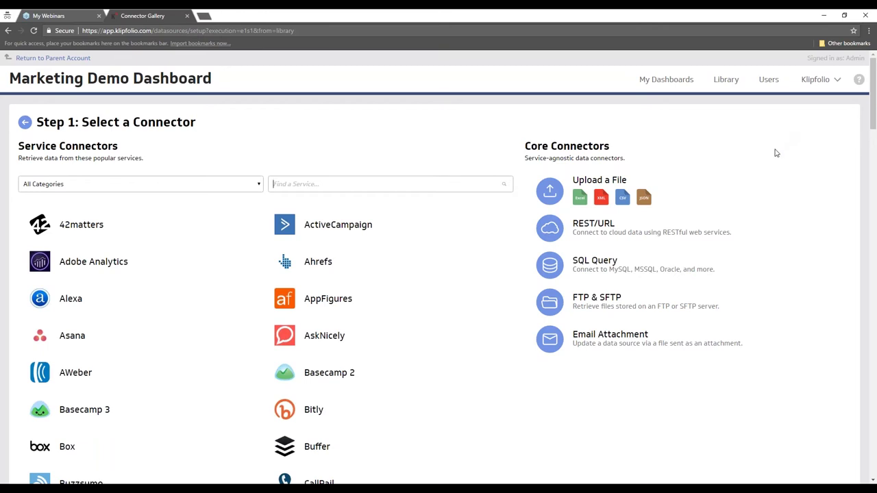
click(702, 192)
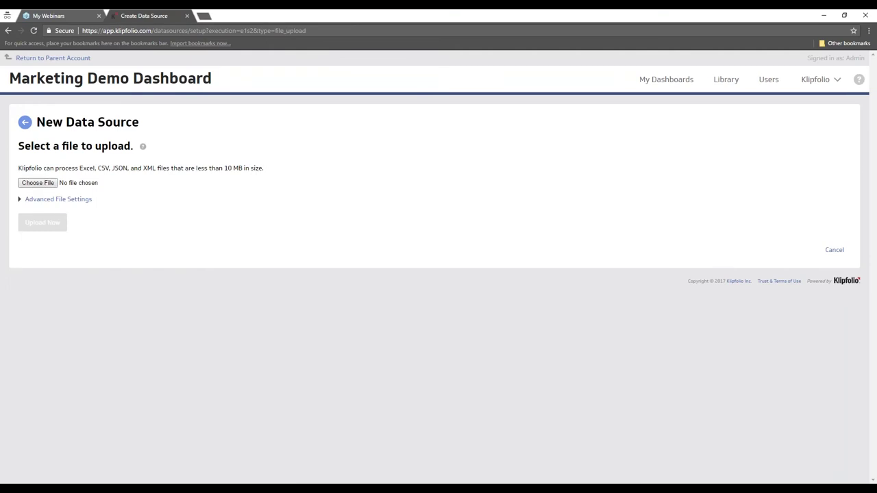
click(47, 190)
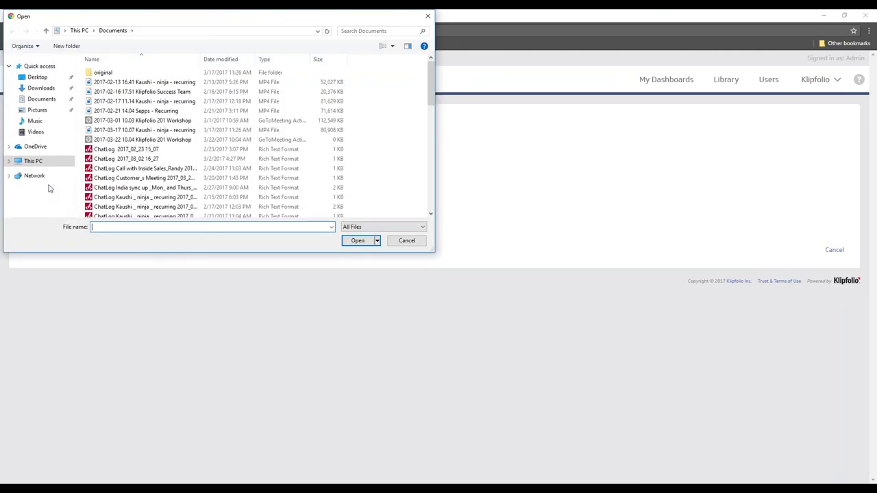
click(427, 15)
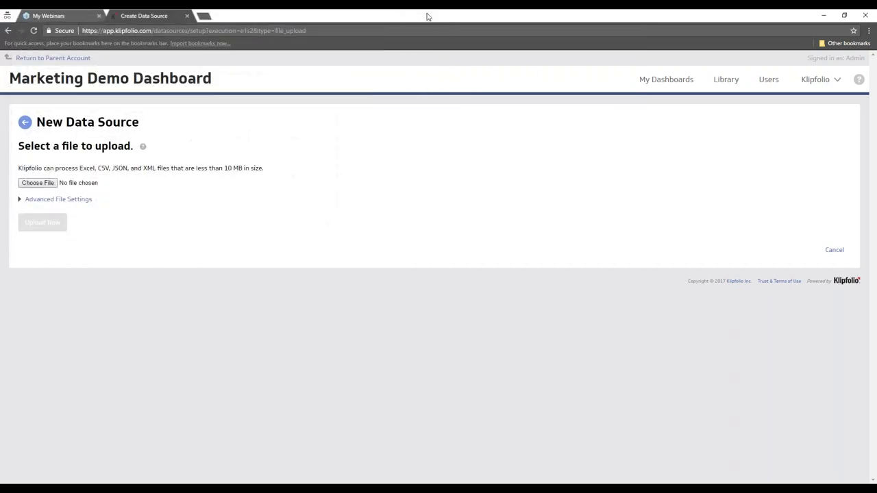
click(8, 31)
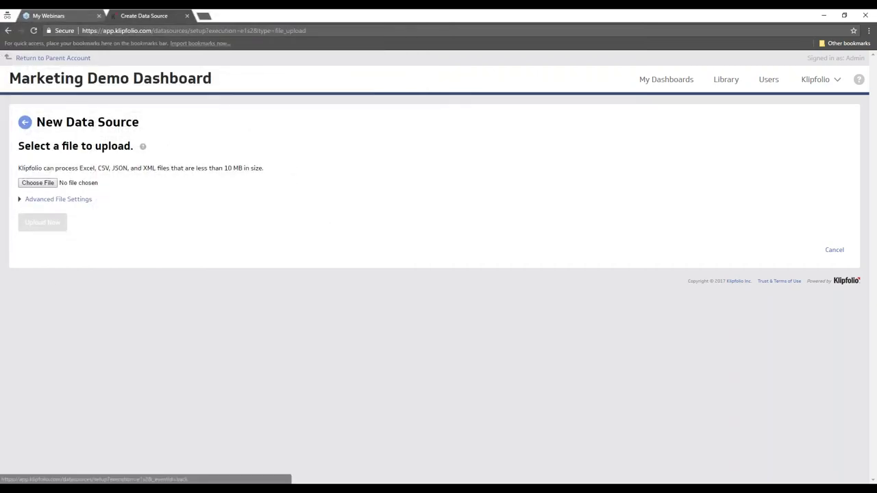
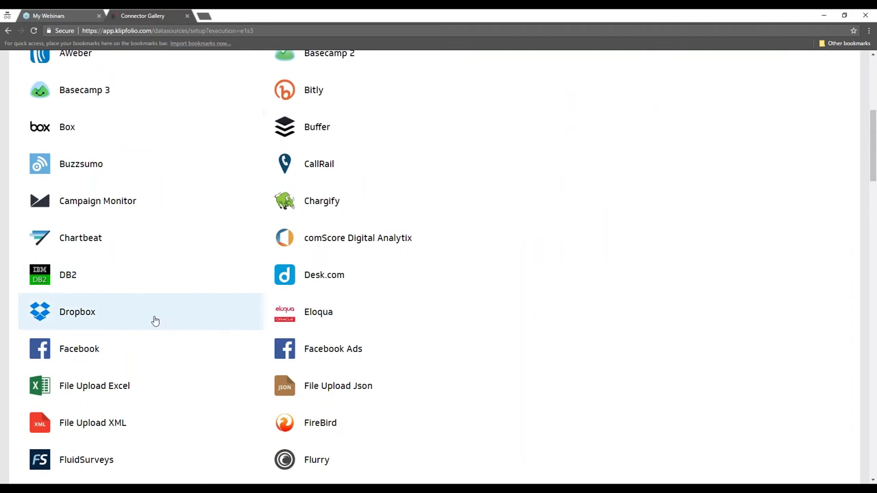
- Go to youtube.com/klipfolio in a new browser tab and pause the autoplaying channel video
scroll(155, 320, down, 5)
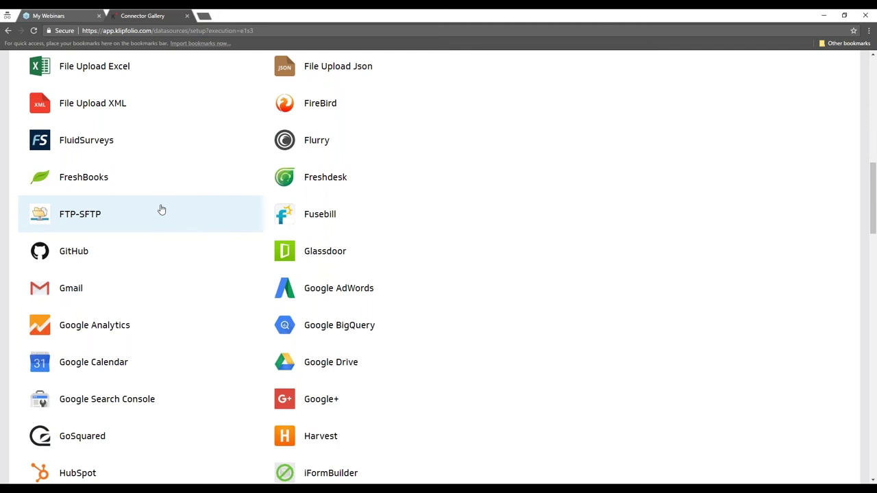
scroll(169, 204, up, 2)
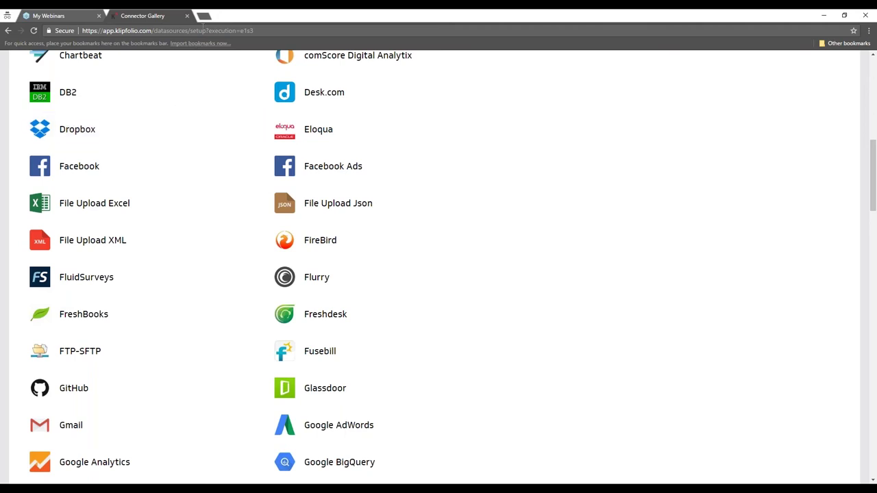
click(203, 16)
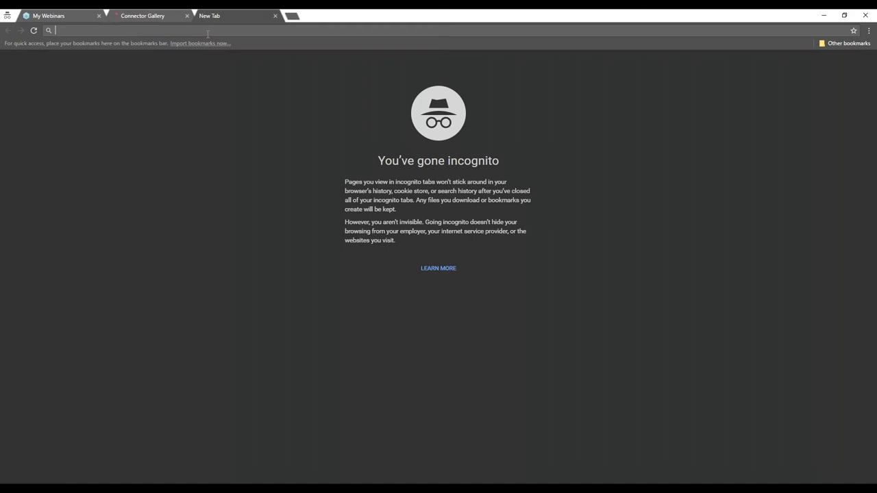
text(youtube.com/klipfolio)
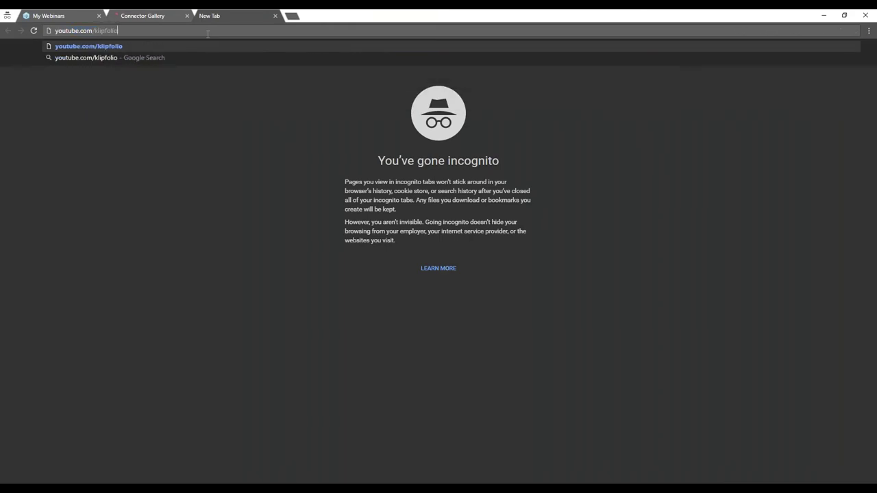
key(Return)
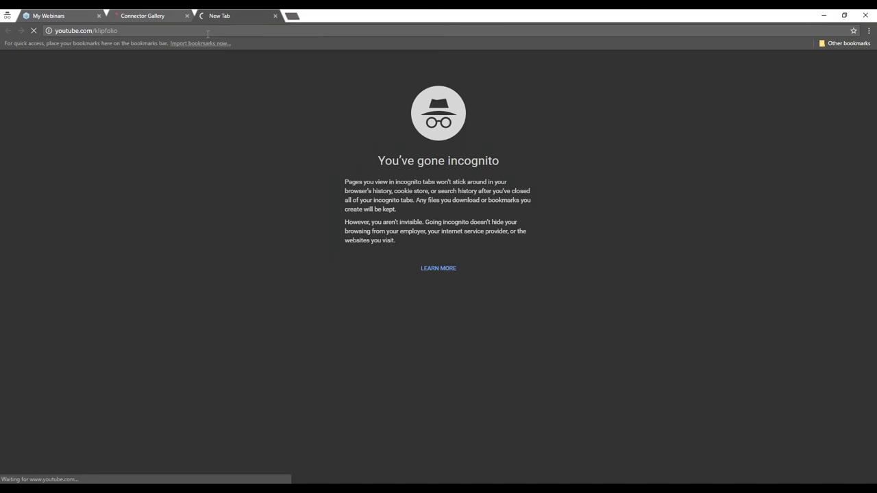
click(206, 34)
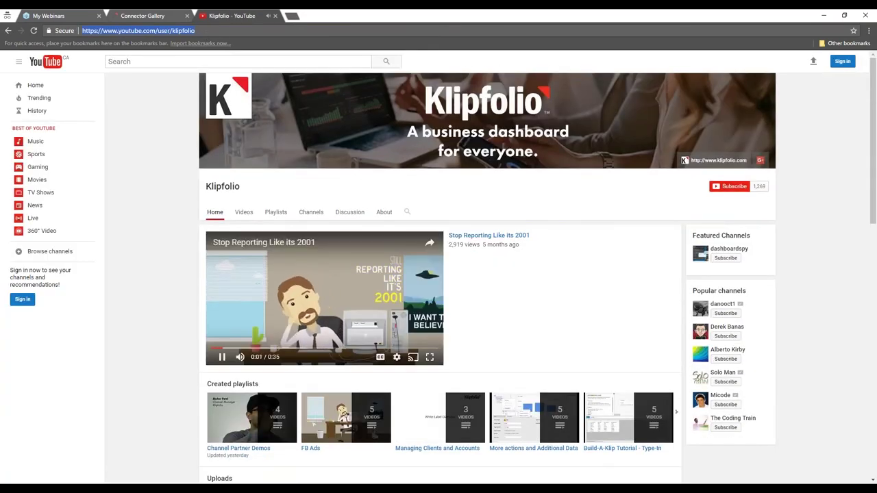
click(222, 357)
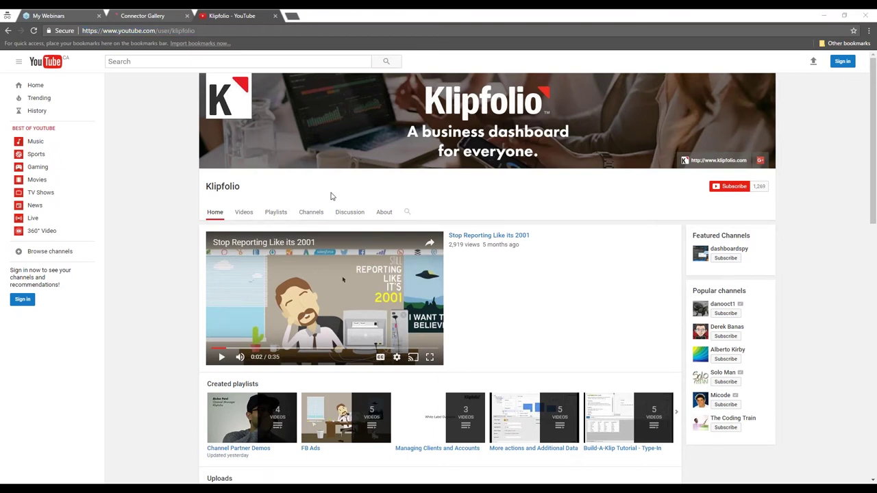
- Open the channel's 'Klipfolio Dashboard Tutorials for Excel' playlist, then return to the Connector Gallery
click(276, 213)
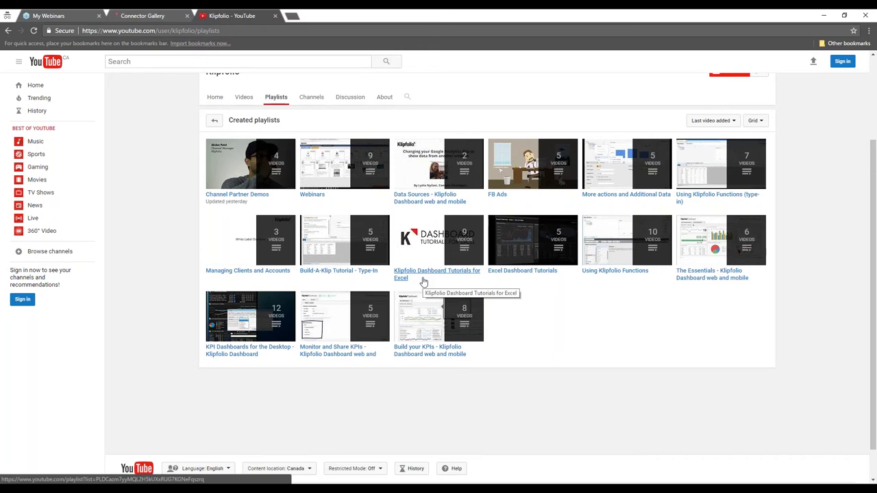
click(424, 278)
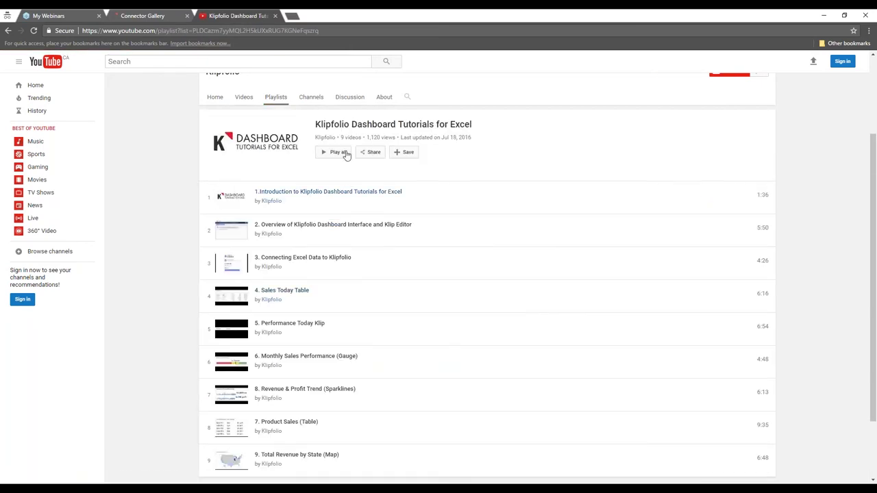
click(282, 31)
click(147, 20)
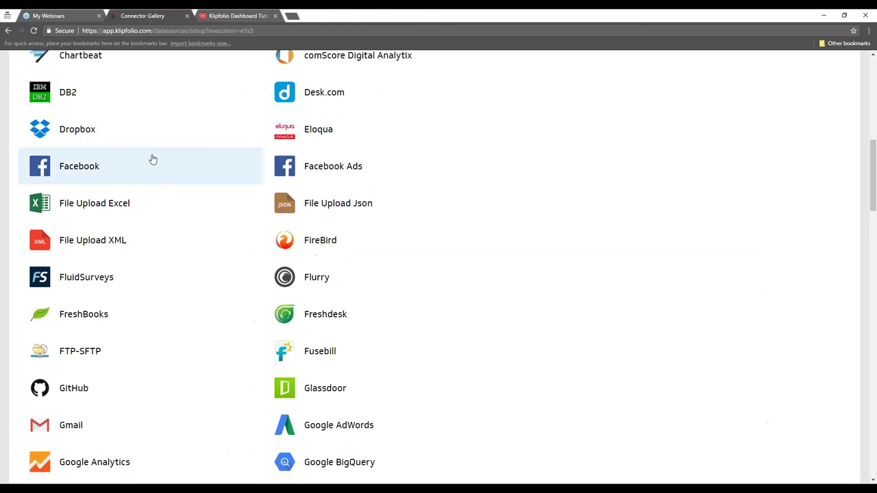
- Pick Google Drive from the Service Connectors list
scroll(153, 160, down, 3)
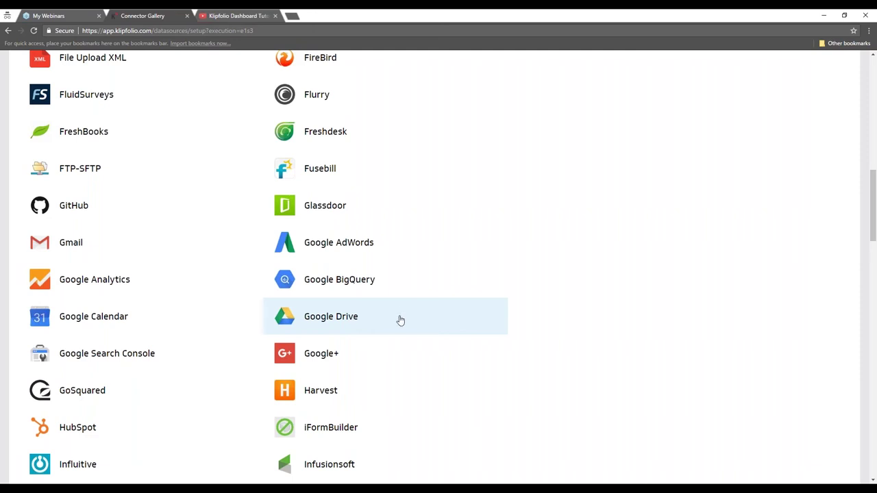
scroll(398, 320, up, 10)
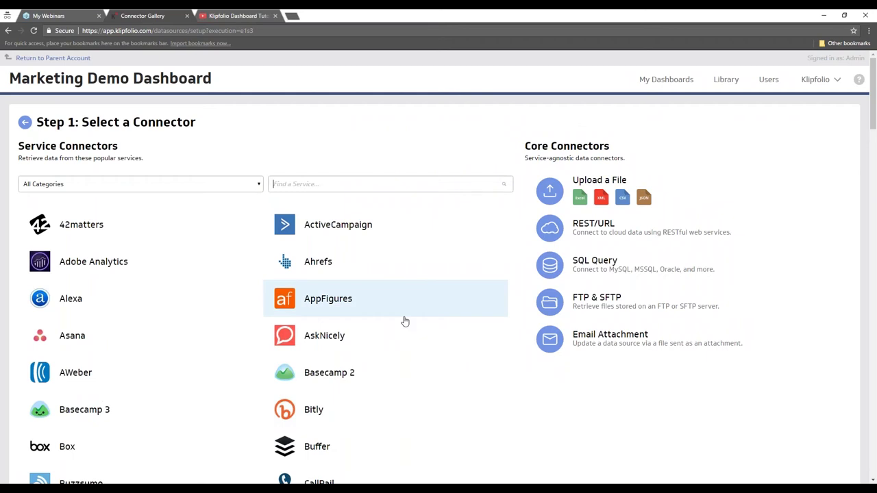
scroll(405, 321, down, 9)
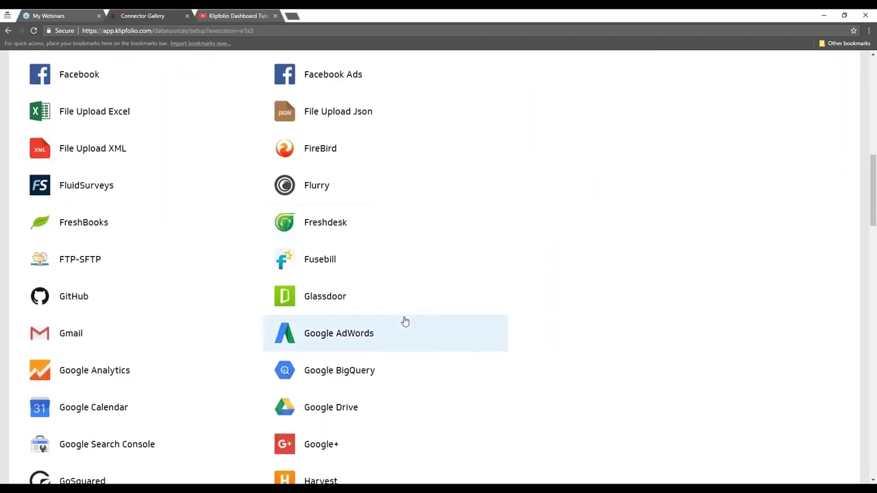
scroll(405, 321, down, 2)
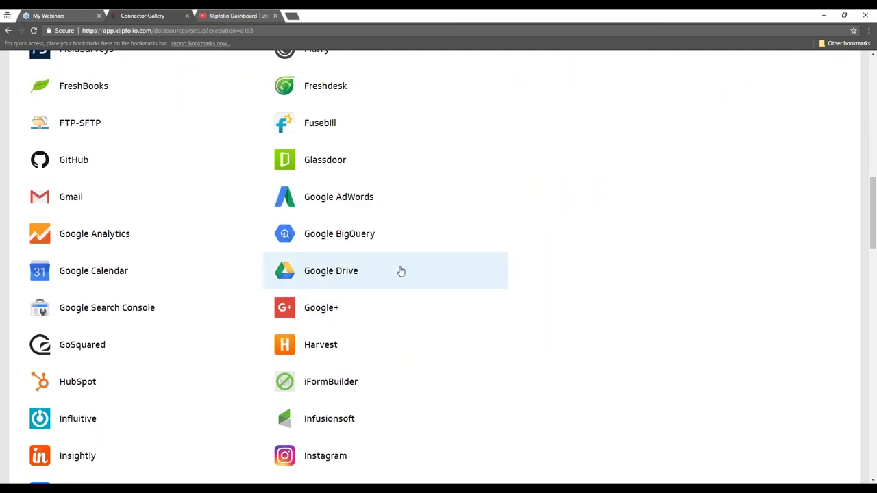
click(401, 272)
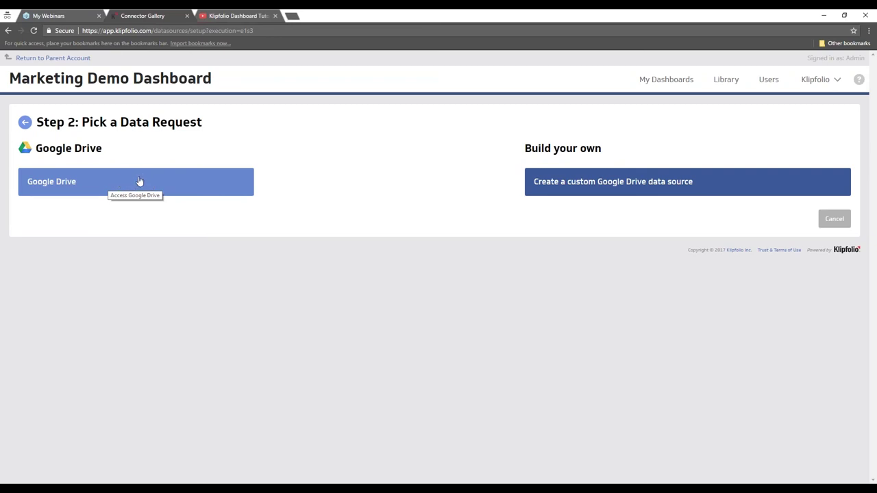
- Create a custom Google Drive data source and choose '+ Connect new account...' from the account list
click(596, 178)
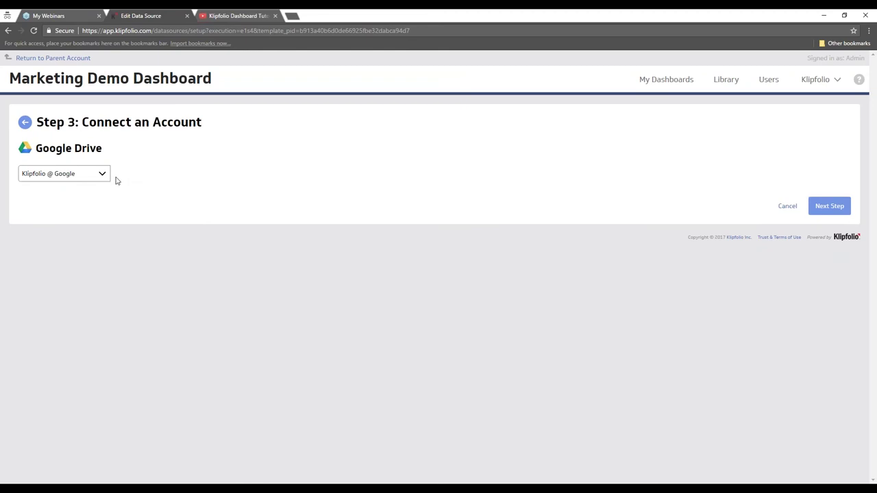
click(100, 177)
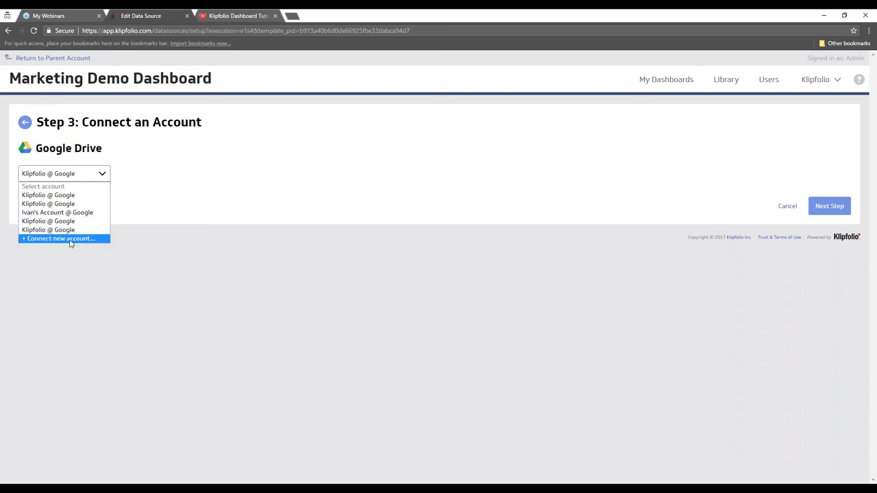
click(69, 238)
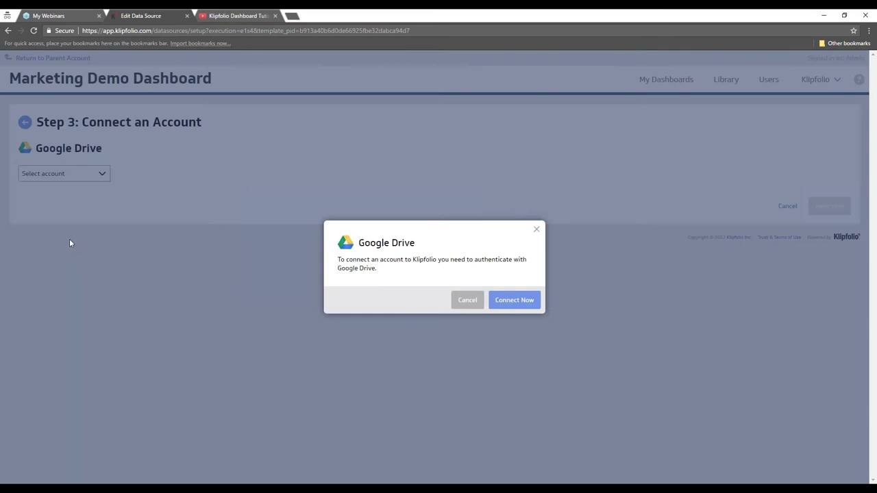
- Sign in with the Google account's email and password, allow Klipfolio offline access, and continue
click(510, 302)
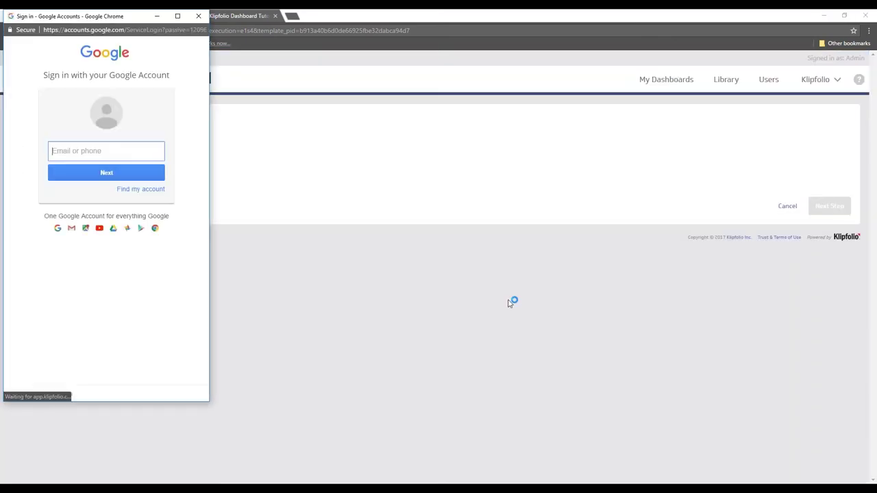
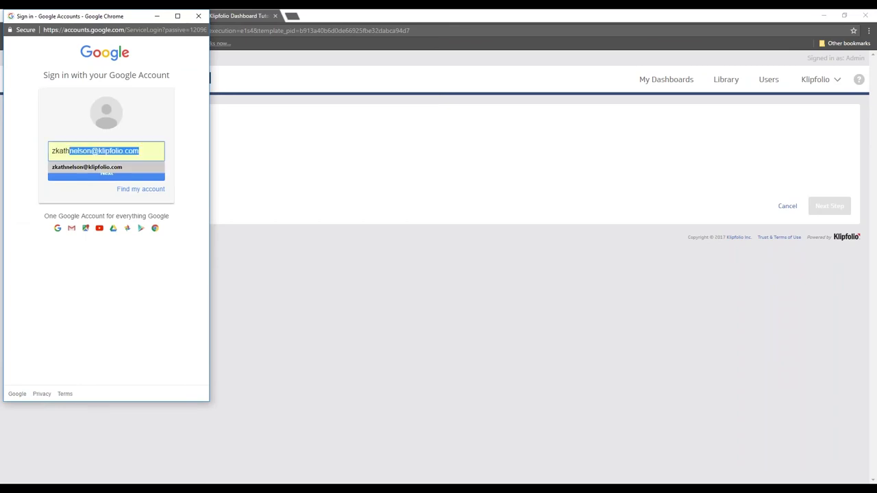
key(Return)
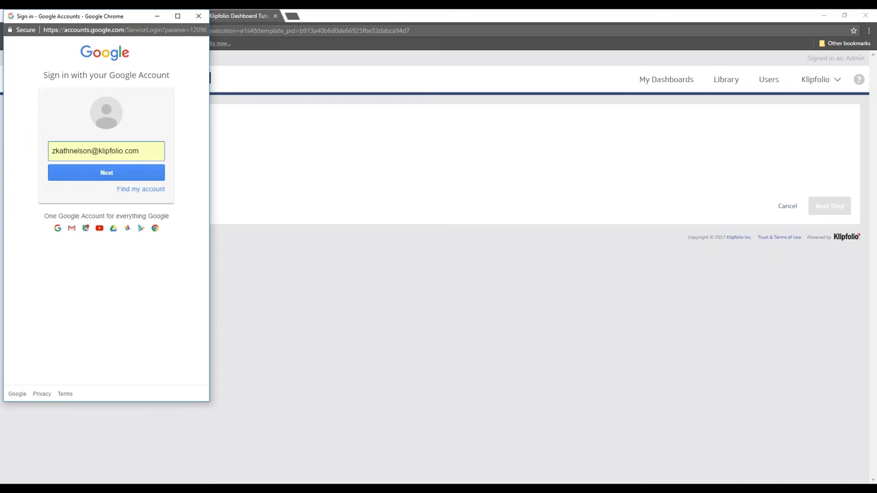
key(Return)
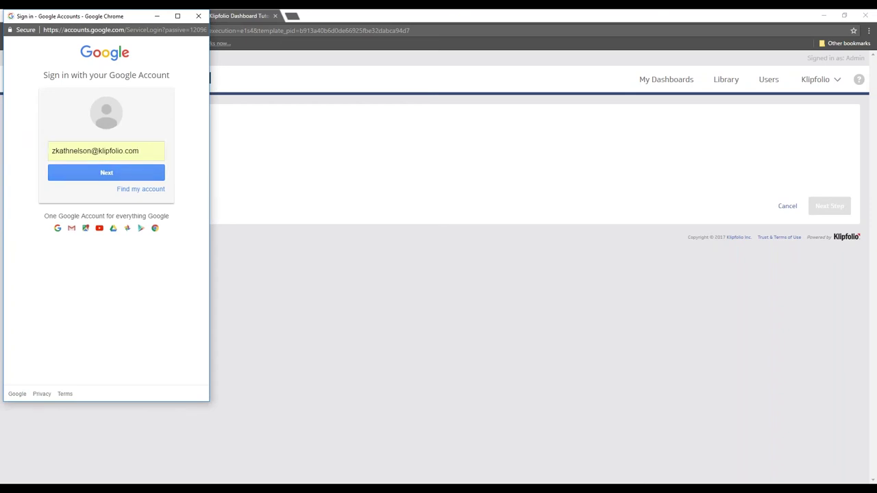
text(••••••••••••)
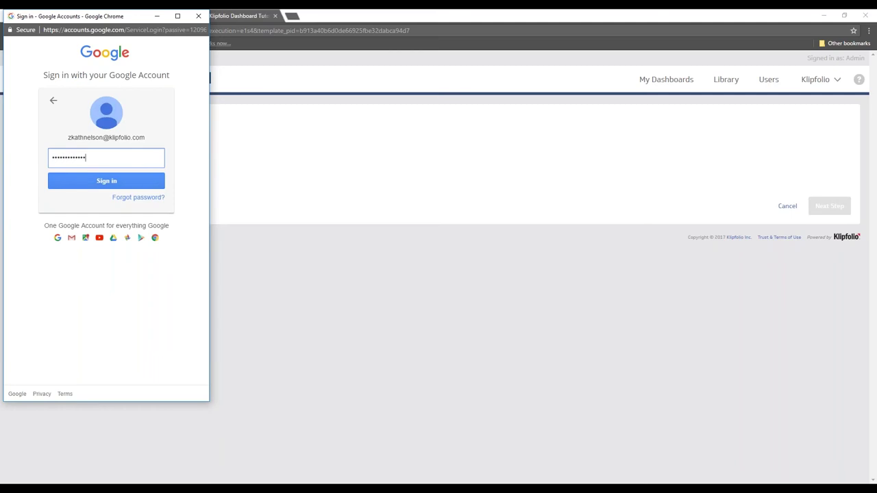
key(Return)
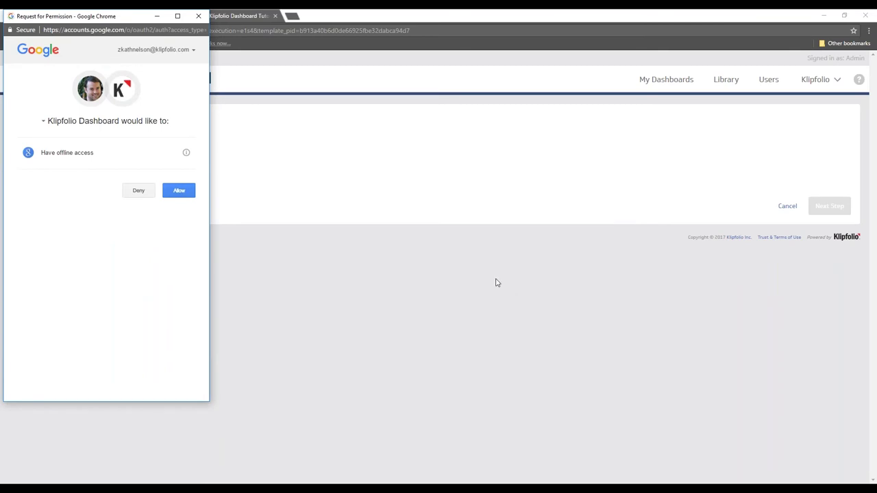
click(182, 192)
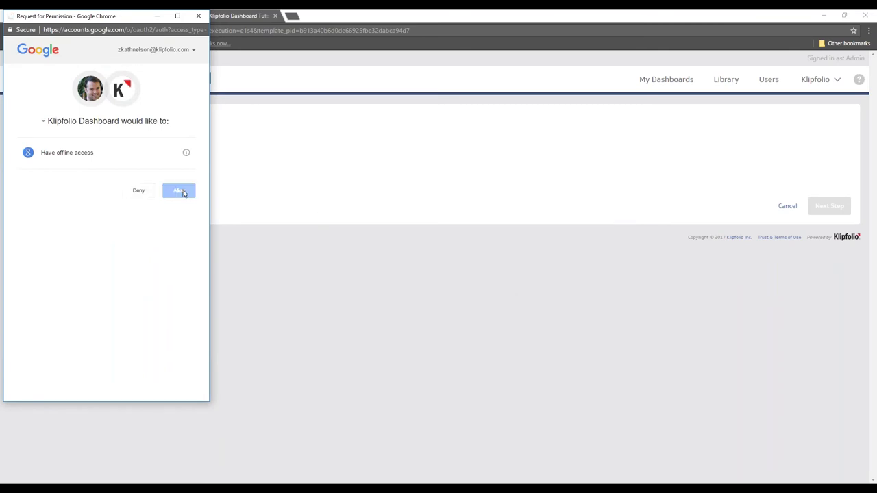
click(836, 206)
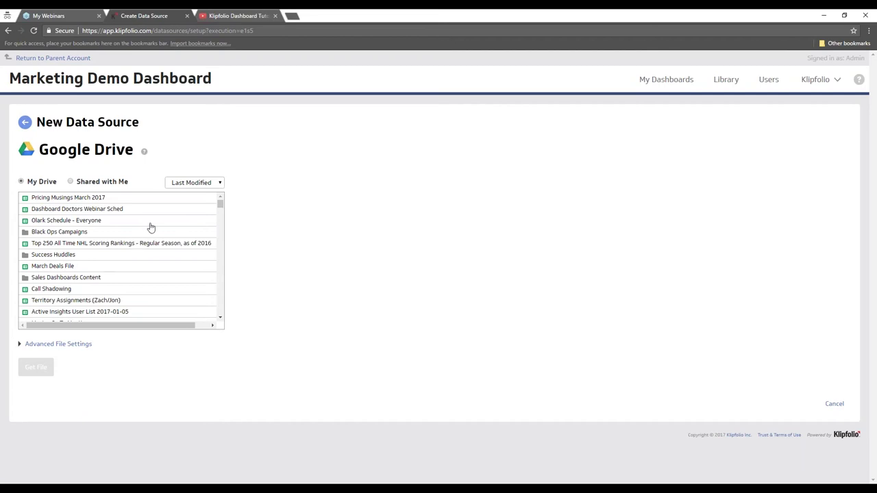
- Select the 'Top 250 All Time NHL Scoring Rankings' spreadsheet from the My Drive file list
scroll(150, 227, down, 3)
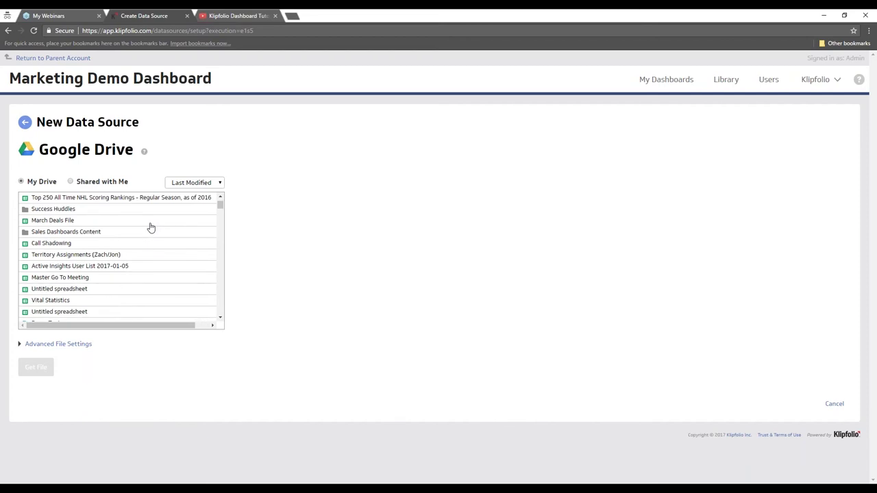
scroll(150, 227, down, 2)
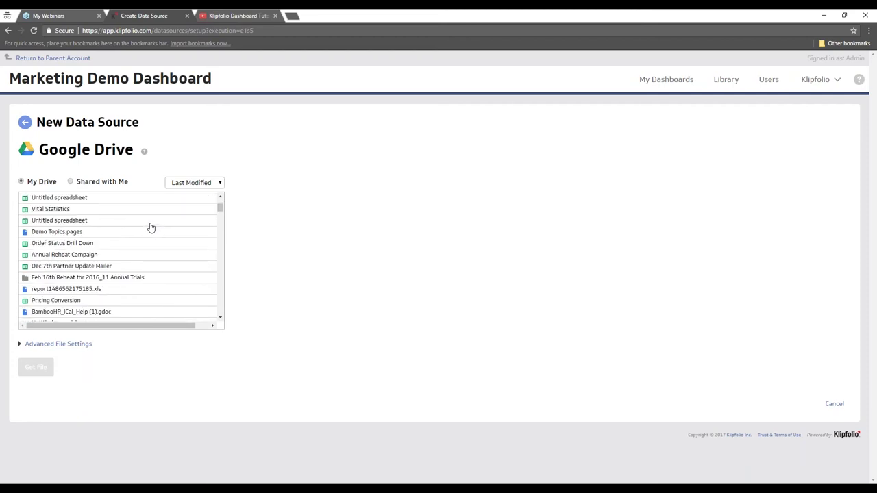
scroll(151, 226, down, 2)
scroll(151, 227, up, 6)
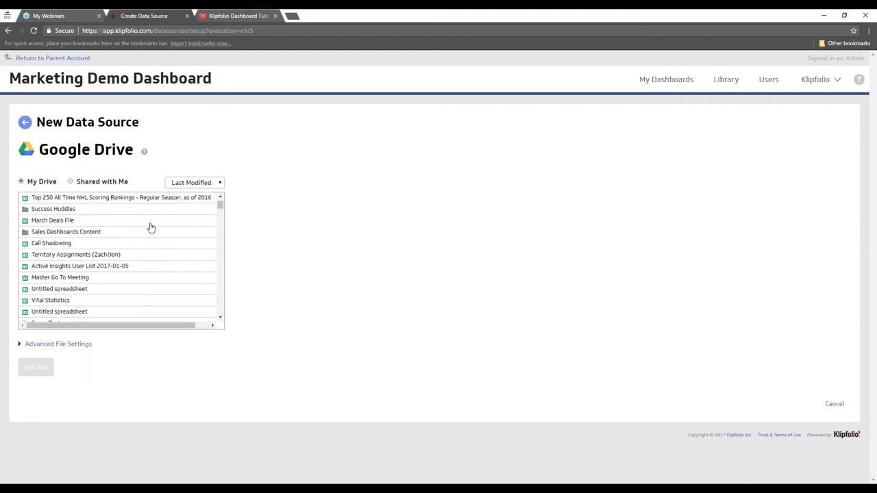
scroll(151, 226, up, 2)
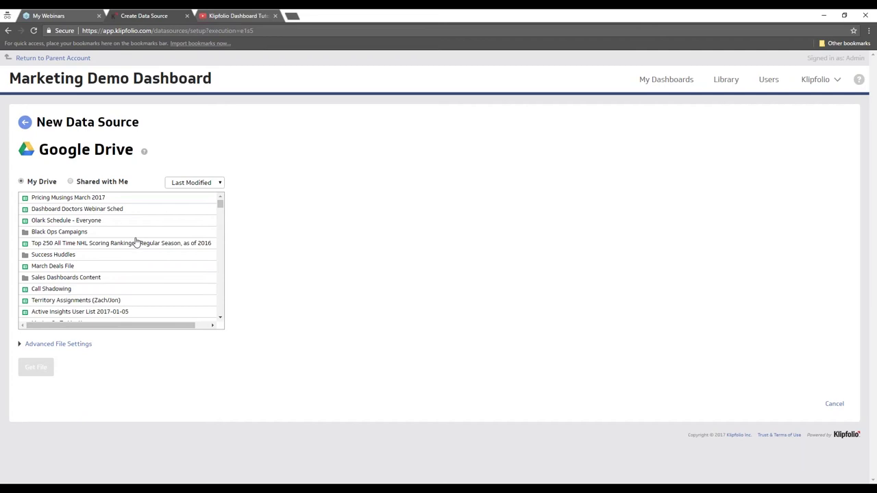
click(94, 245)
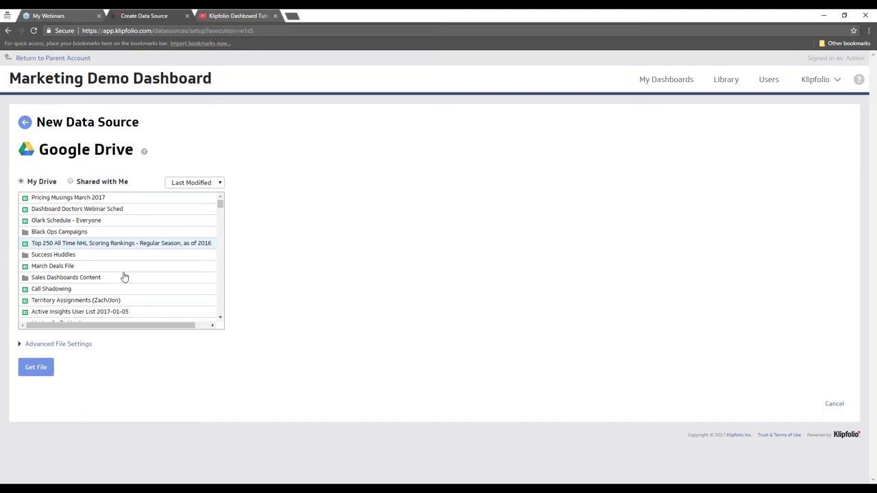
- Fetch the NHL rankings spreadsheet, check the table preview, and accept the data
click(36, 369)
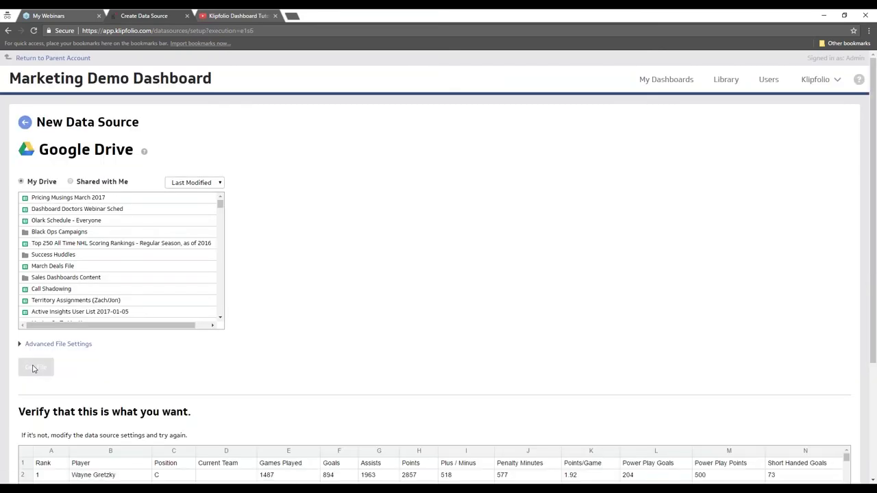
scroll(847, 264, down, 1)
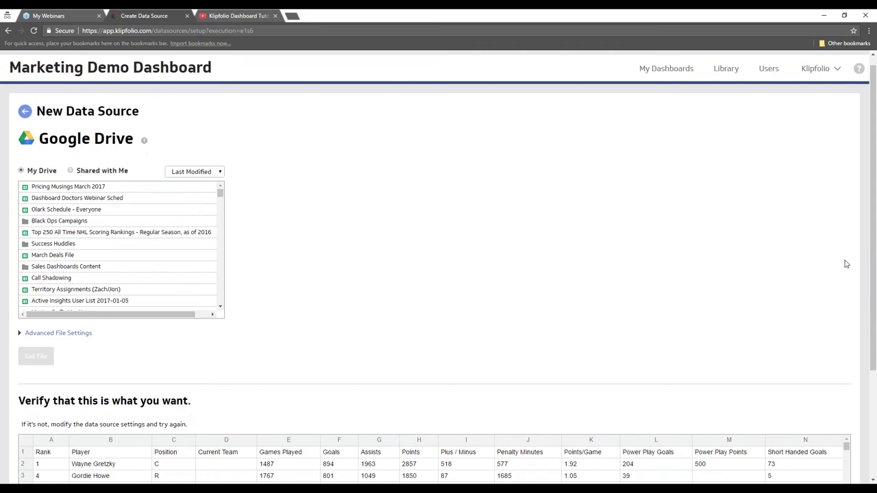
scroll(847, 263, down, 3)
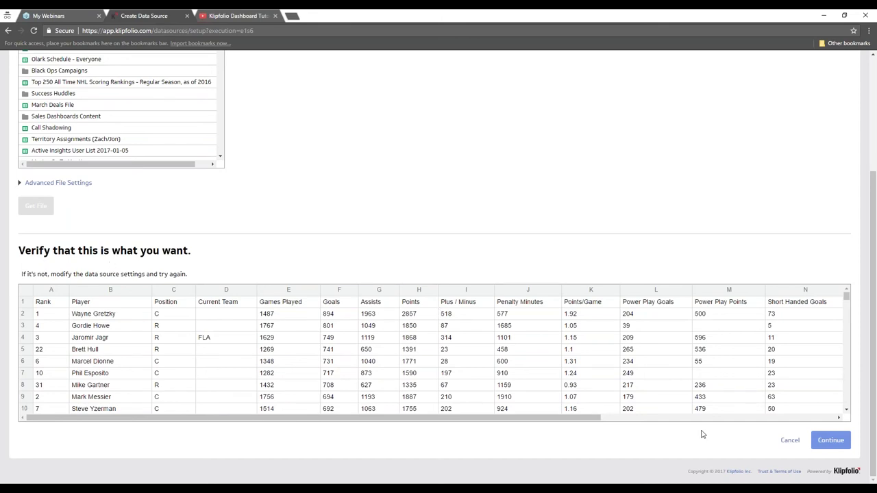
click(822, 444)
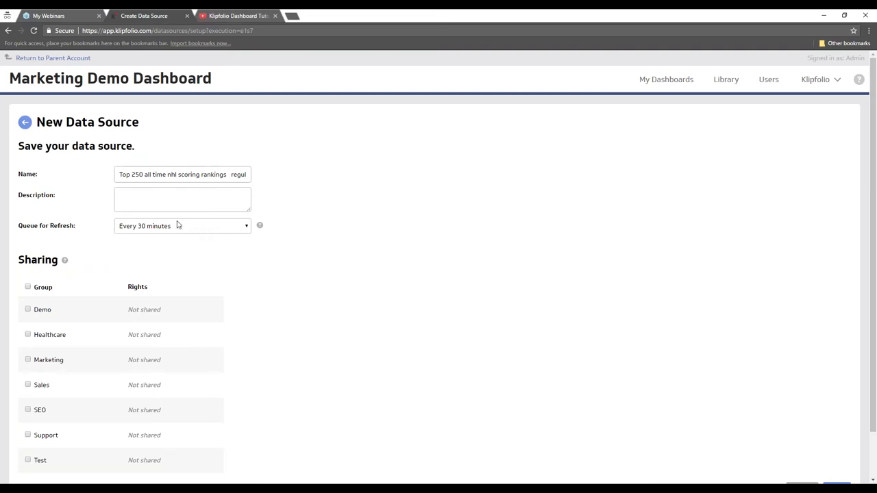
- Set Queue for Refresh to 'Every 24 hours' and save the NHL data source
click(198, 229)
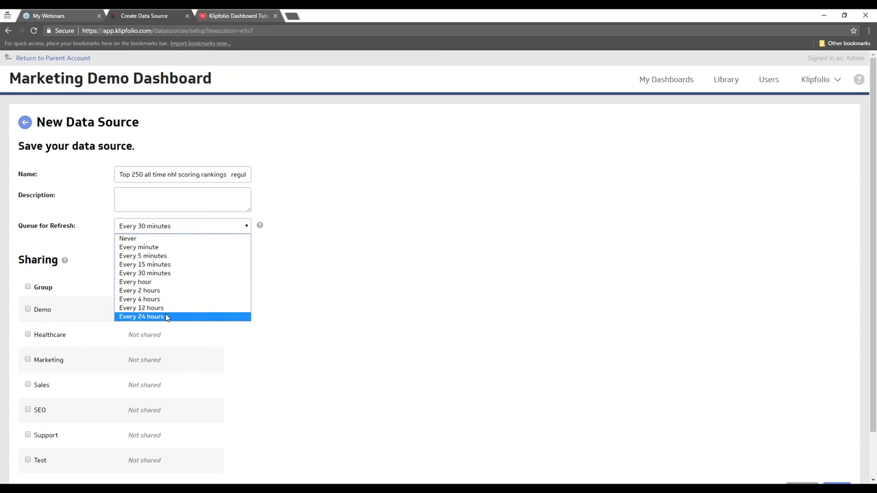
click(165, 316)
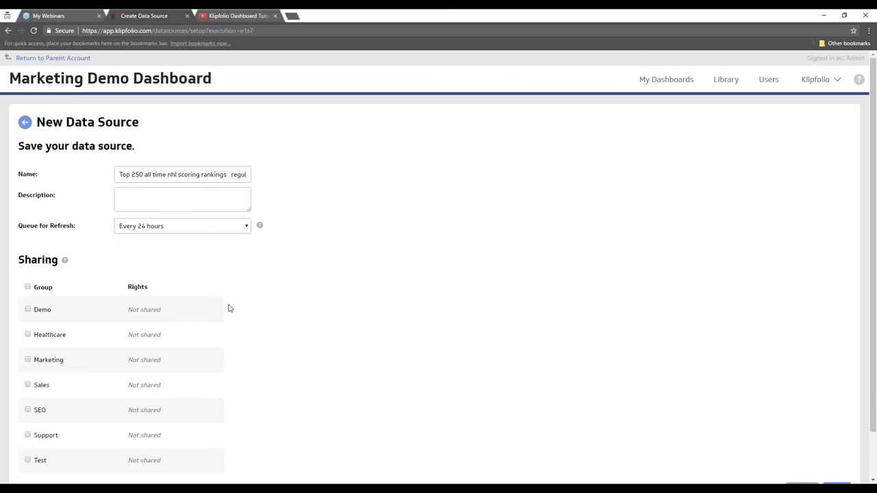
scroll(230, 309, down, 2)
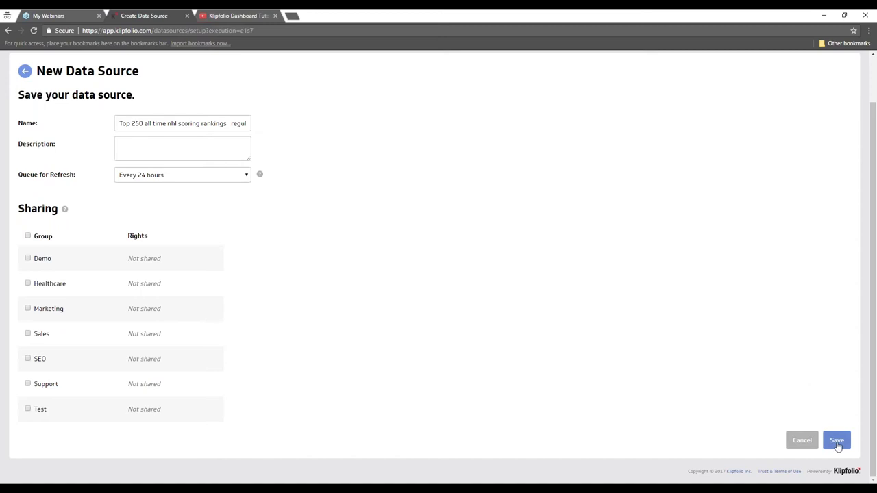
click(838, 440)
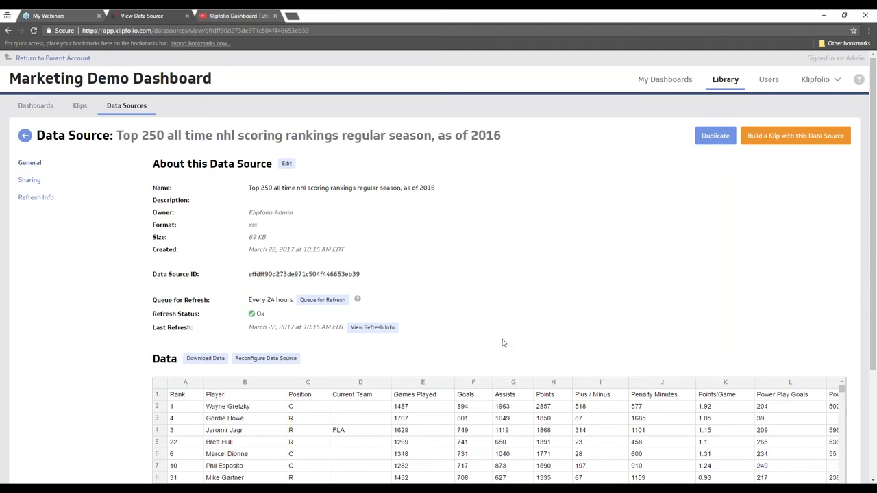
- Review the NHL data source details and choose 'Build a Klip with this Data Source'
scroll(502, 342, down, 2)
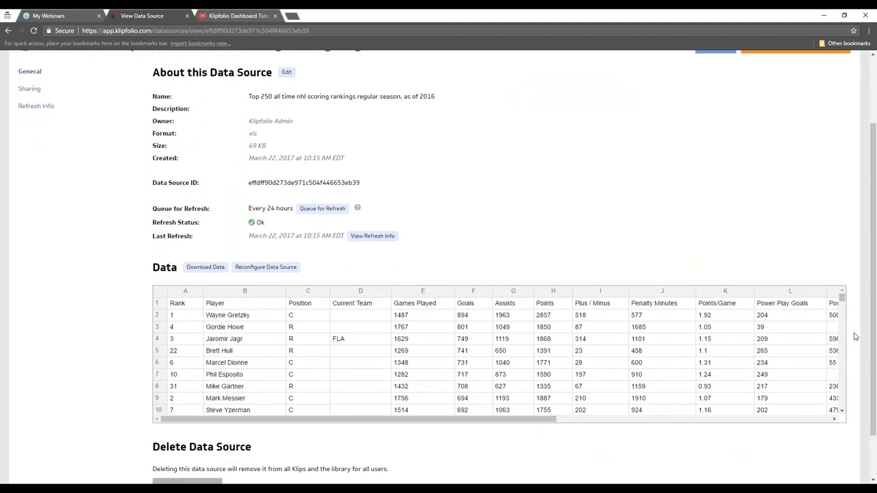
scroll(855, 342, down, 1)
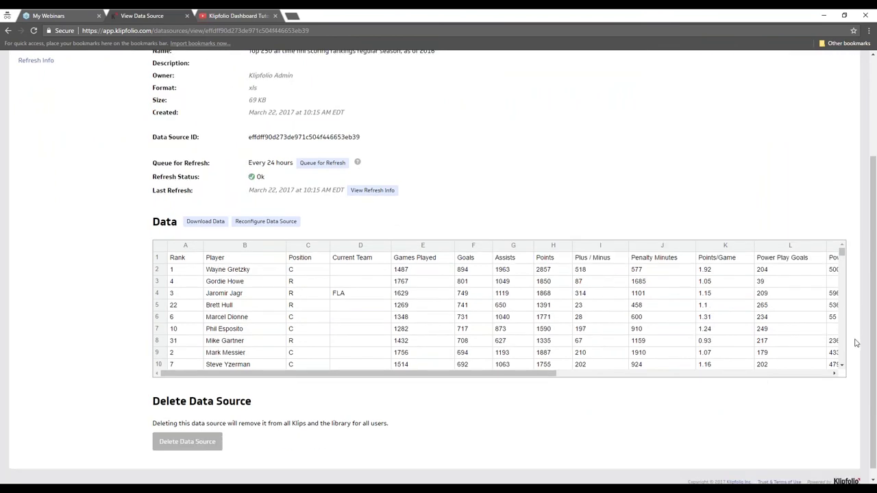
scroll(855, 343, up, 3)
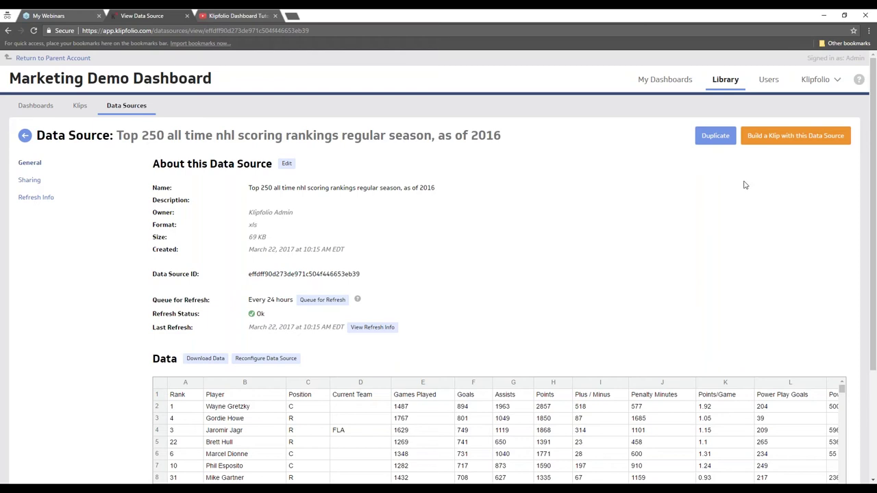
click(791, 137)
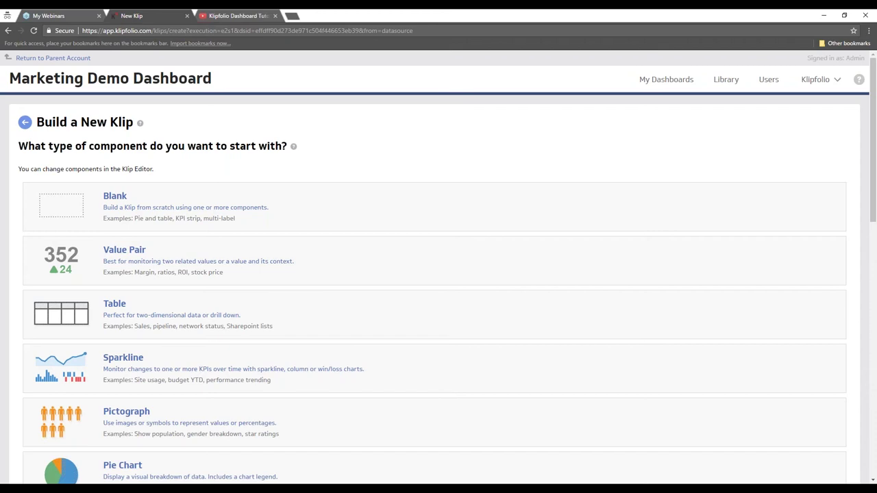
- Choose the Table component type for the new Klip from the NHL data
scroll(462, 155, down, 1)
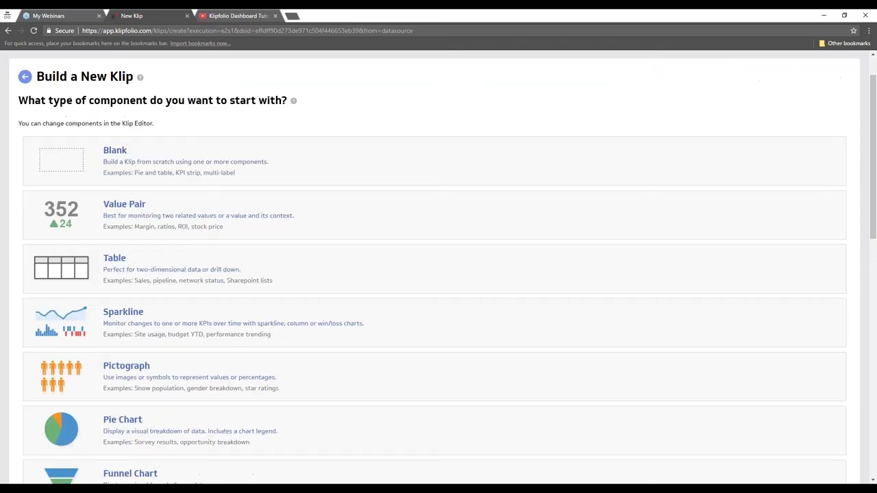
scroll(463, 156, down, 1)
scroll(462, 156, down, 1)
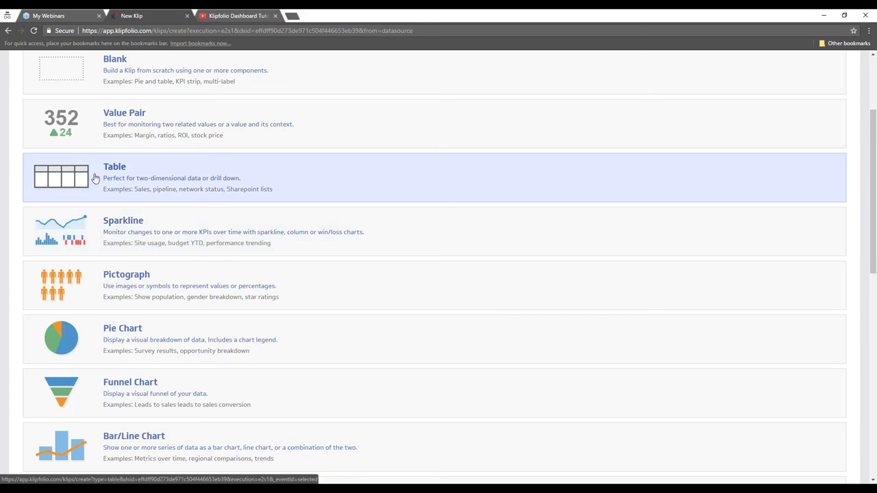
scroll(95, 179, down, 1)
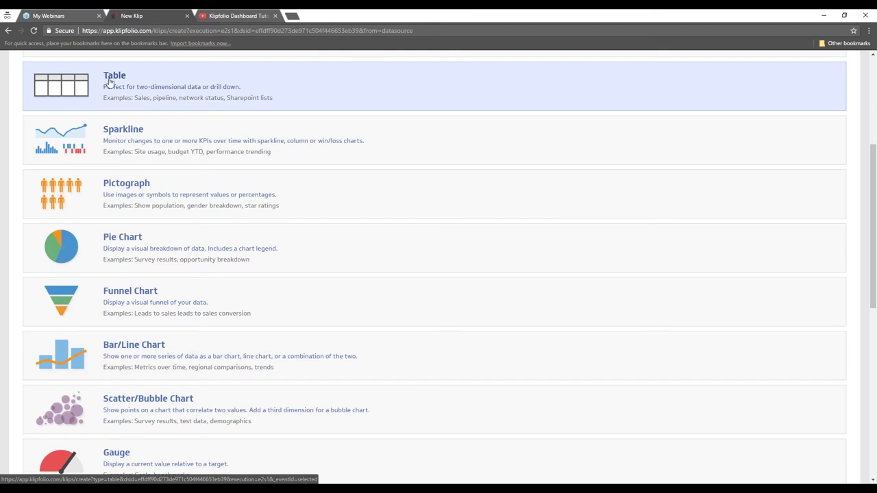
click(264, 83)
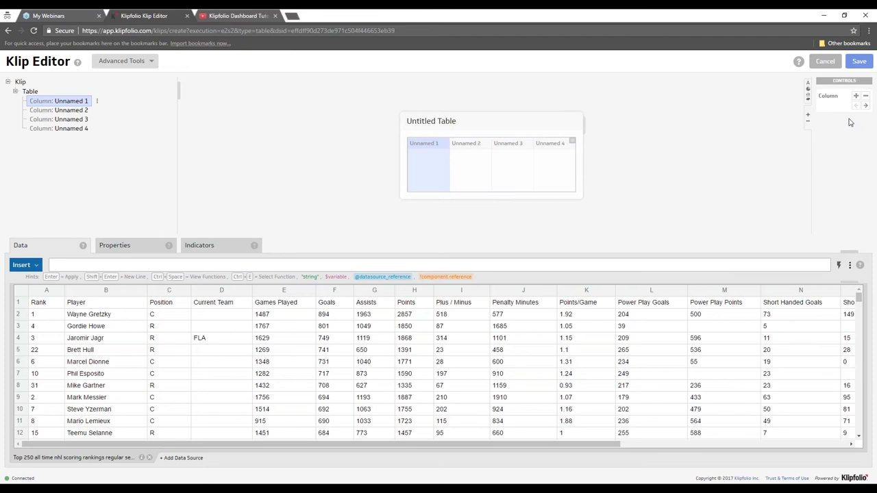
- Add two New Column columns to the table, move one to first position, and show the Components palette
click(855, 97)
click(856, 97)
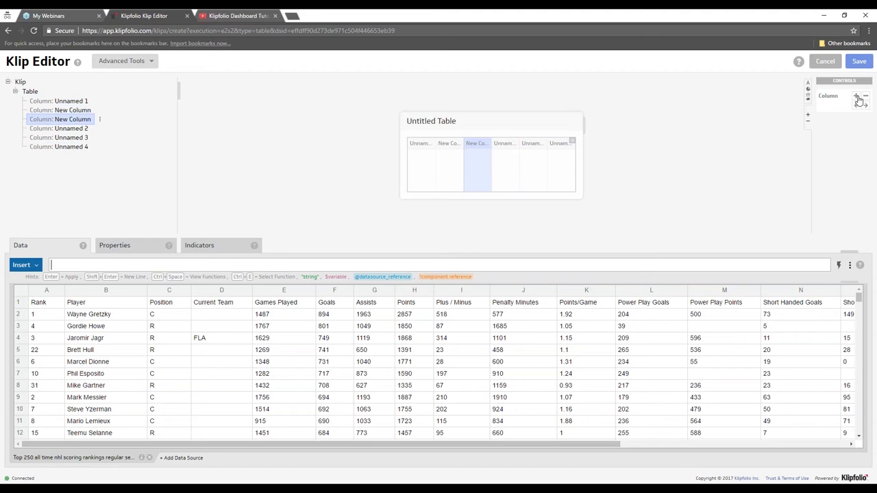
click(856, 106)
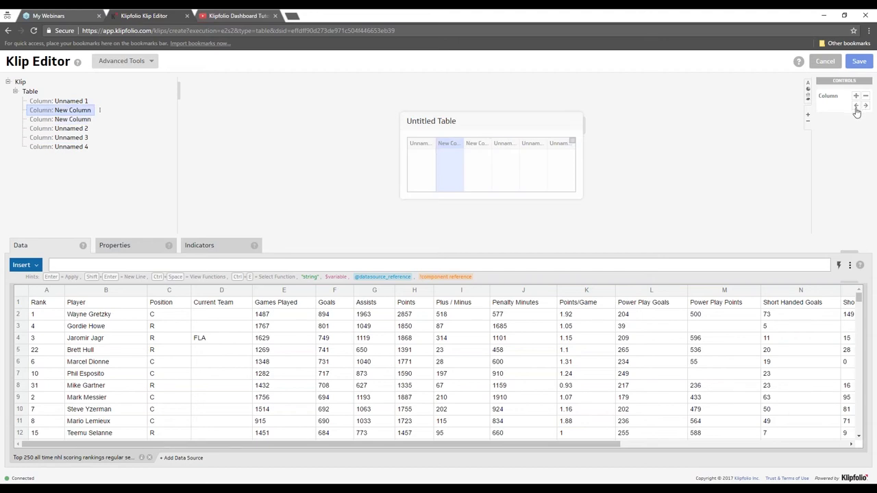
click(856, 107)
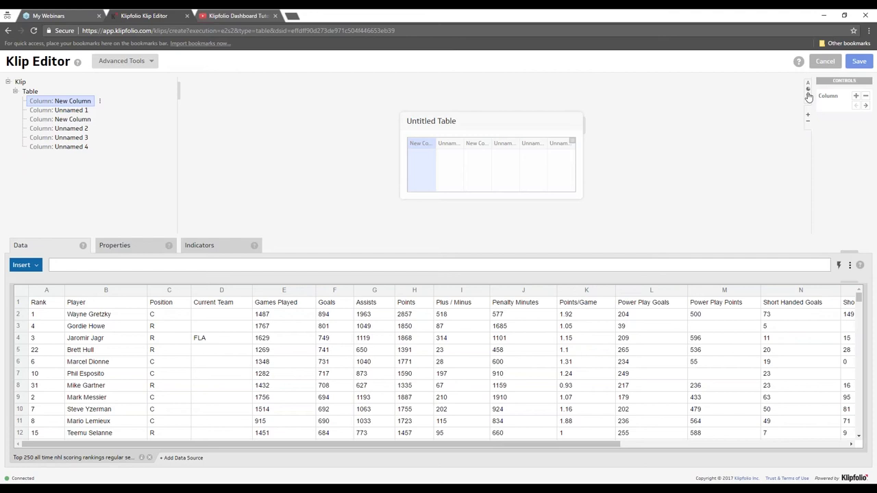
click(808, 94)
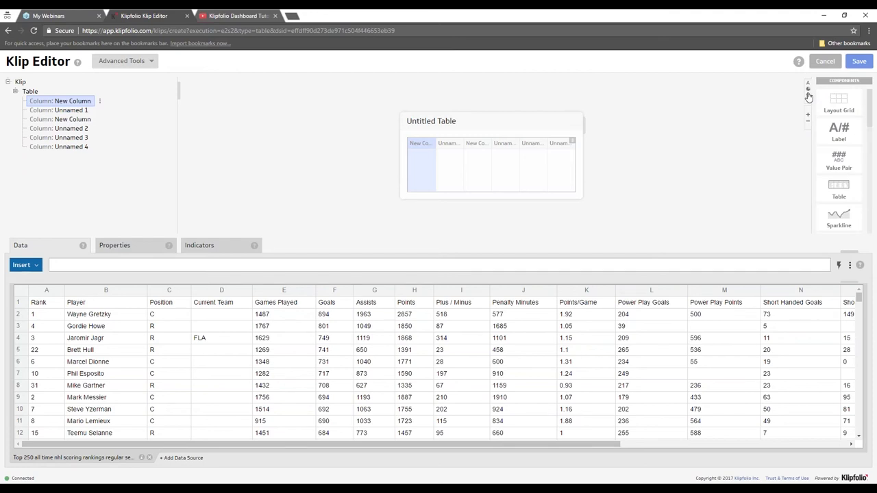
- Drag a Pie Chart from the Components palette onto the Klip above the Untitled Table
scroll(870, 116, down, 1)
scroll(870, 117, down, 3)
scroll(869, 123, down, 2)
scroll(869, 133, down, 2)
drag(869, 132, 868, 145)
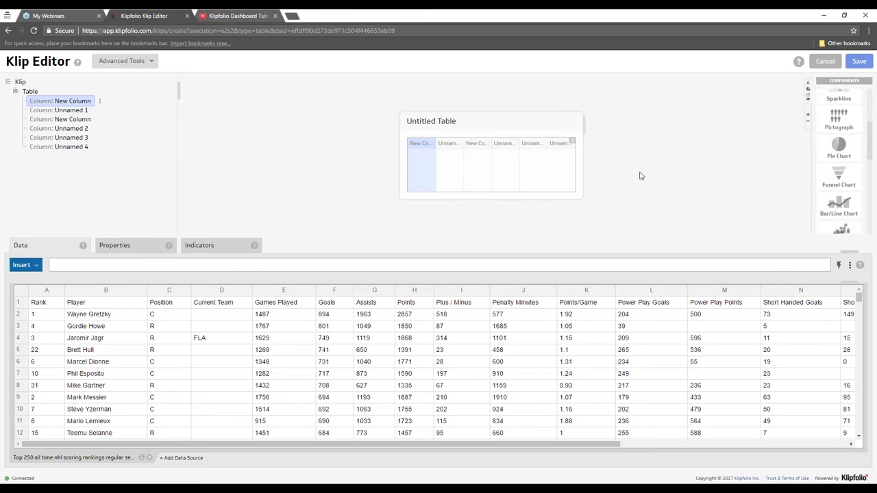
drag(847, 148, 558, 146)
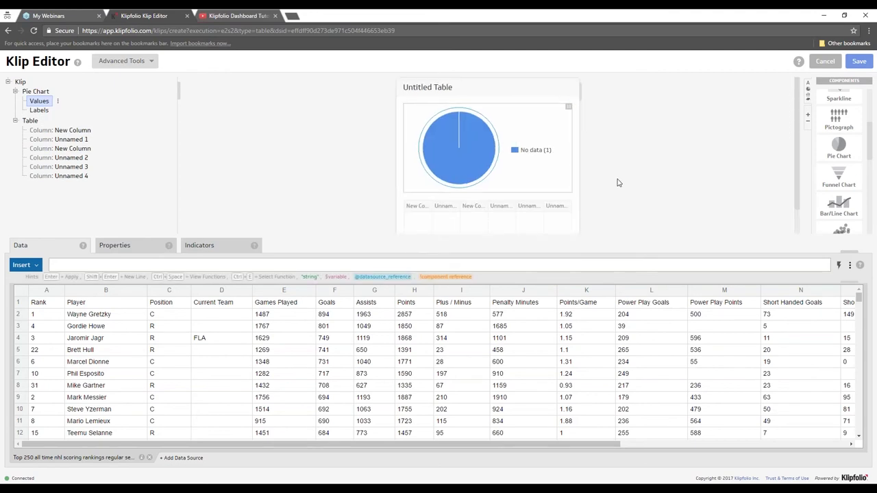
scroll(616, 182, down, 1)
scroll(616, 184, up, 1)
mouse_move(476, 138)
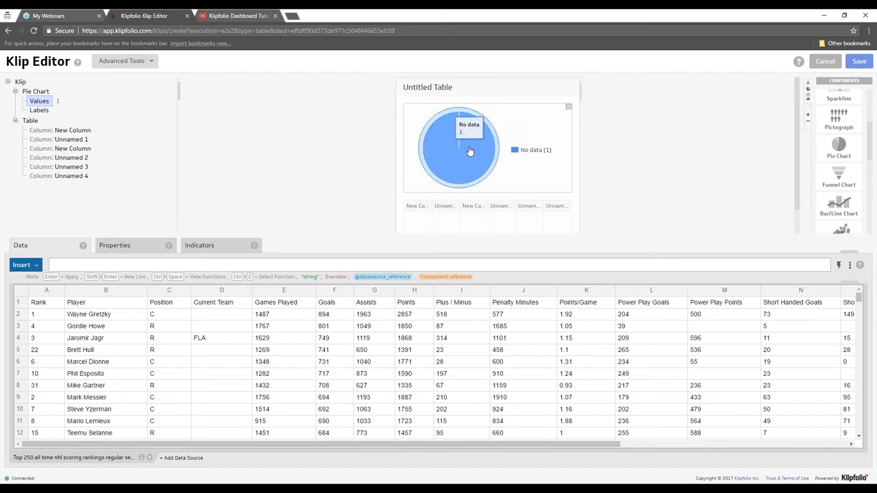
drag(870, 144, 869, 139)
scroll(869, 139, up, 5)
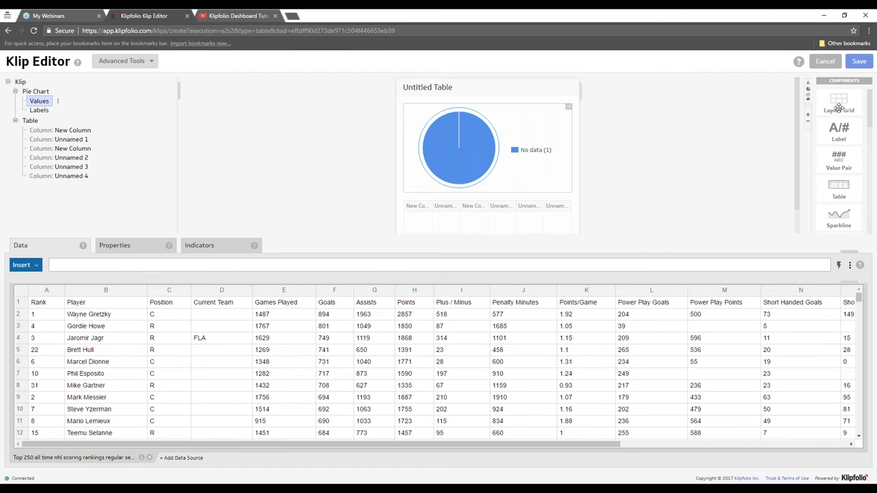
- Add a 5-column, 4-row Layout Grid above the pie chart and select the pie's Values
drag(840, 109, 568, 114)
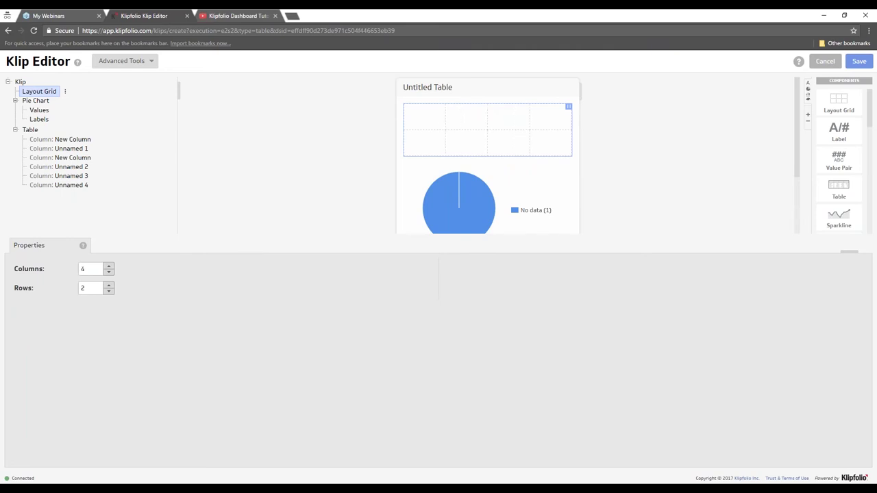
click(109, 286)
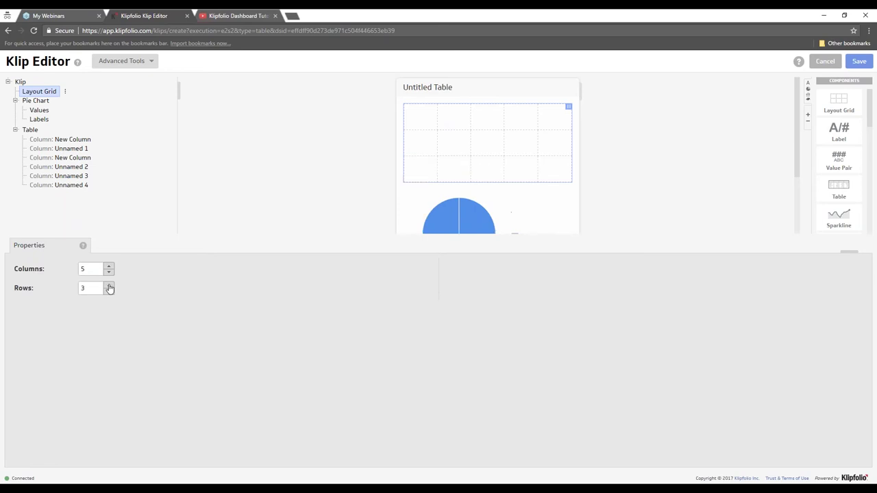
click(109, 286)
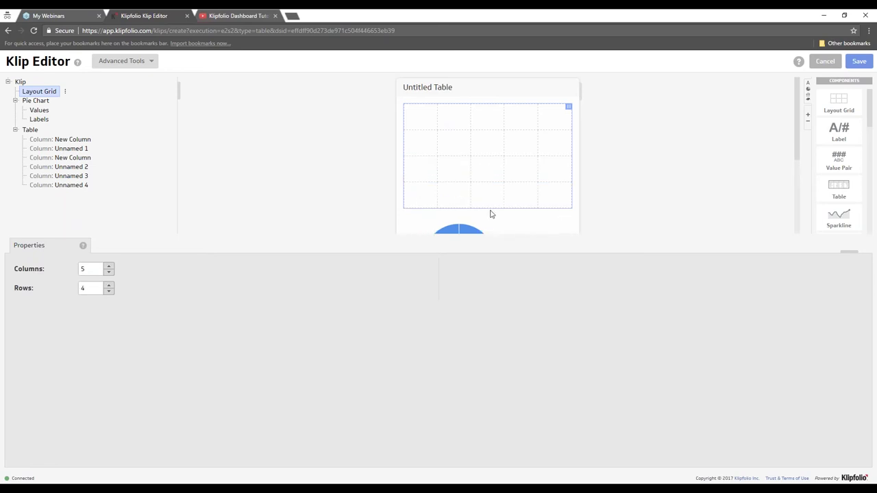
scroll(489, 214, down, 2)
click(454, 209)
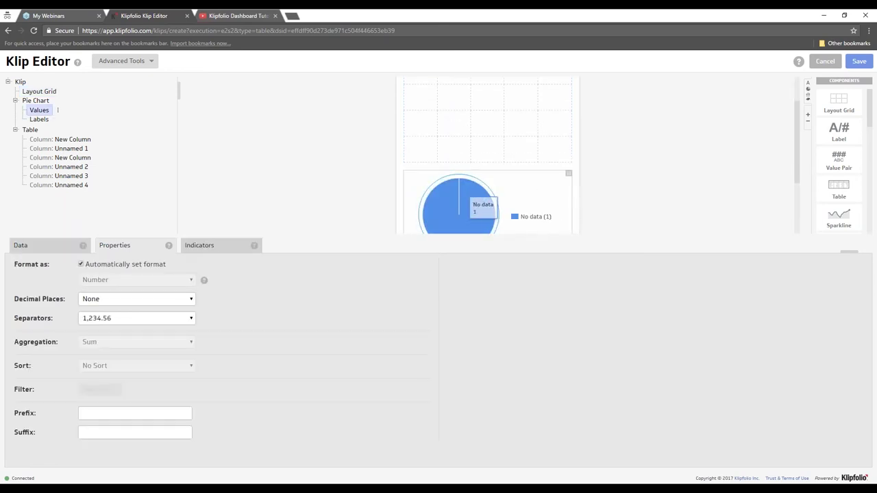
- Move the pie chart into the first grid cell with Column Span 3 and Row Span 3
drag(544, 169, 418, 116)
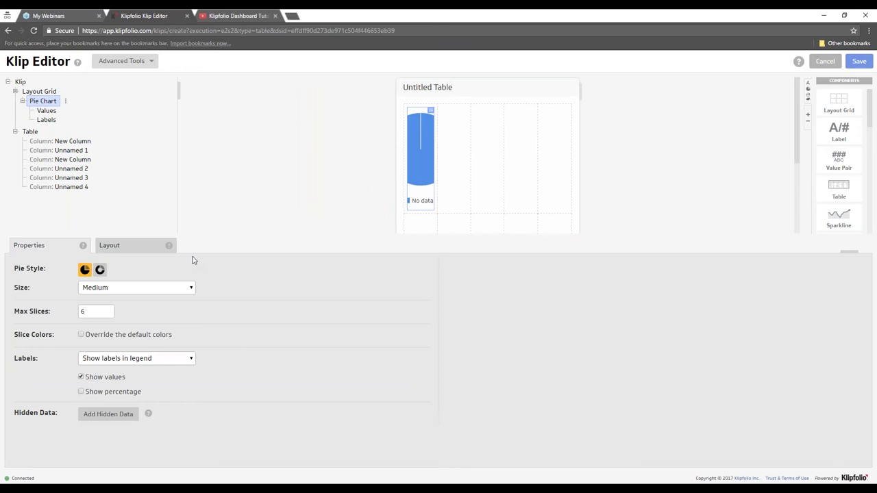
click(124, 247)
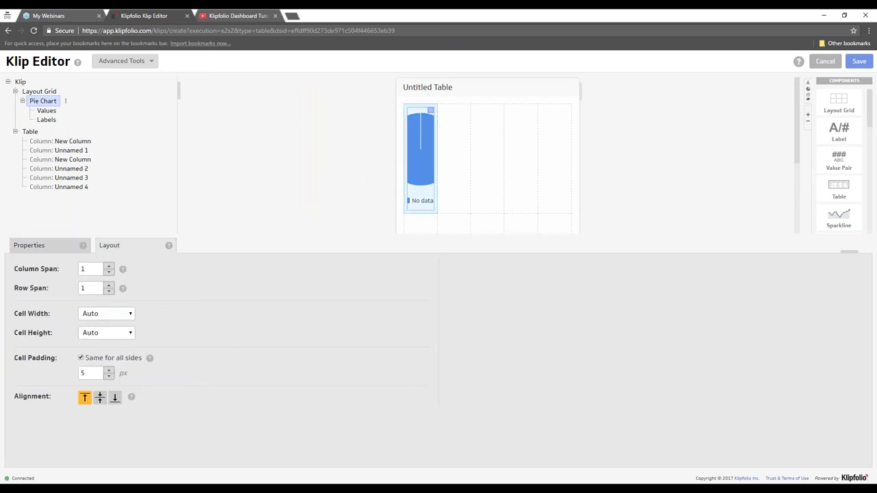
click(109, 266)
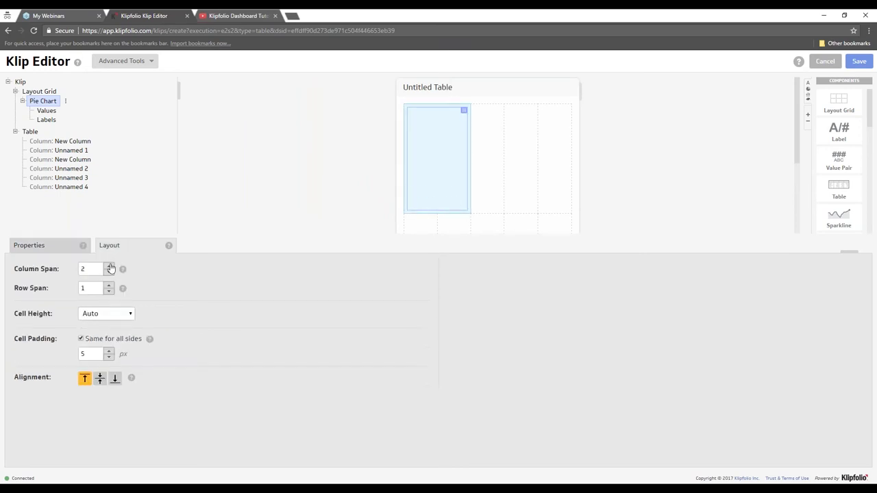
click(109, 266)
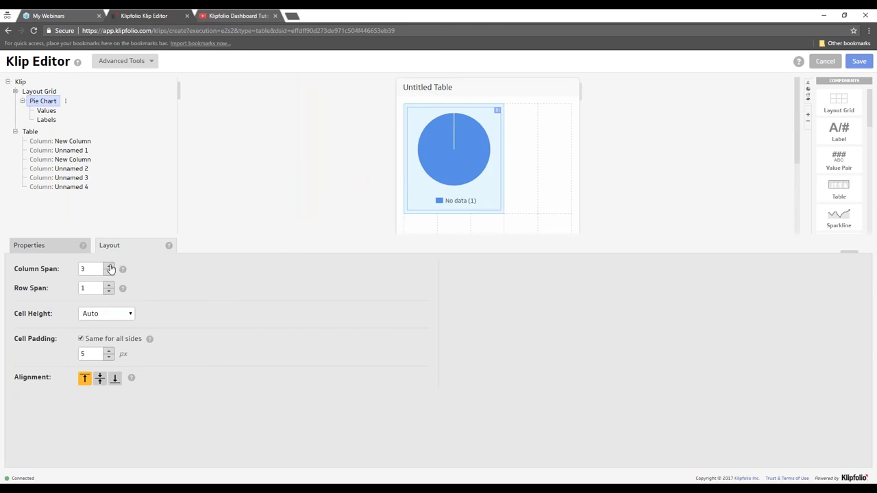
click(108, 285)
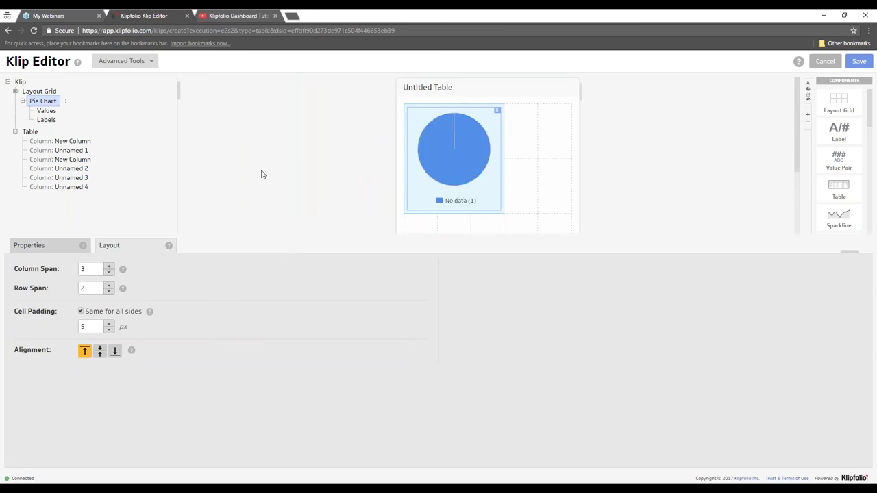
click(109, 285)
- Place the table in the bottom-right grid cell with Column Span 2 and widen the grid
scroll(604, 189, down, 2)
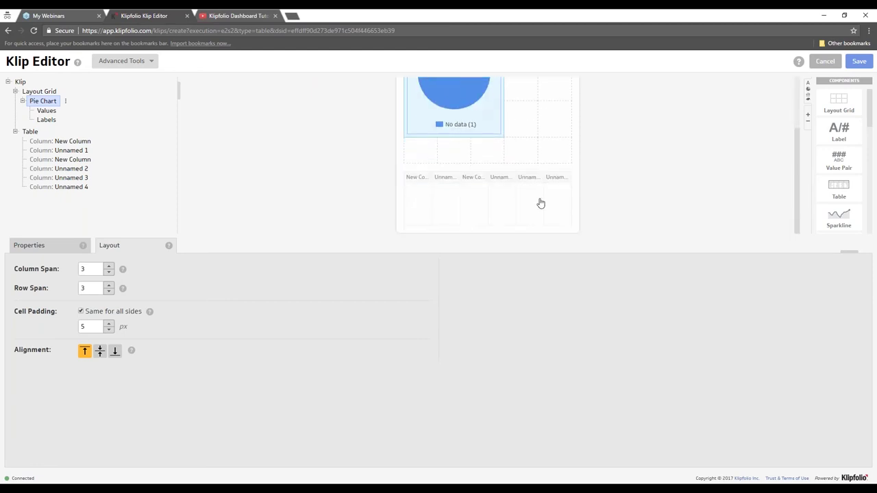
click(539, 200)
drag(558, 172, 524, 180)
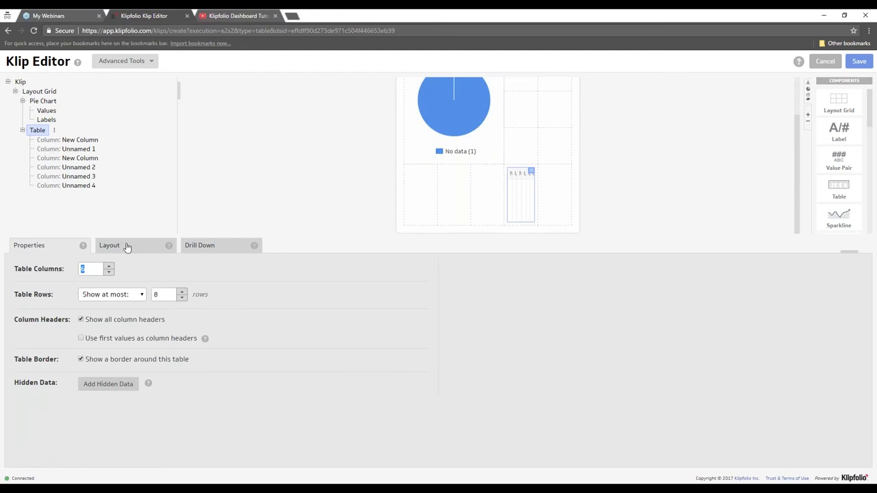
click(126, 247)
click(108, 266)
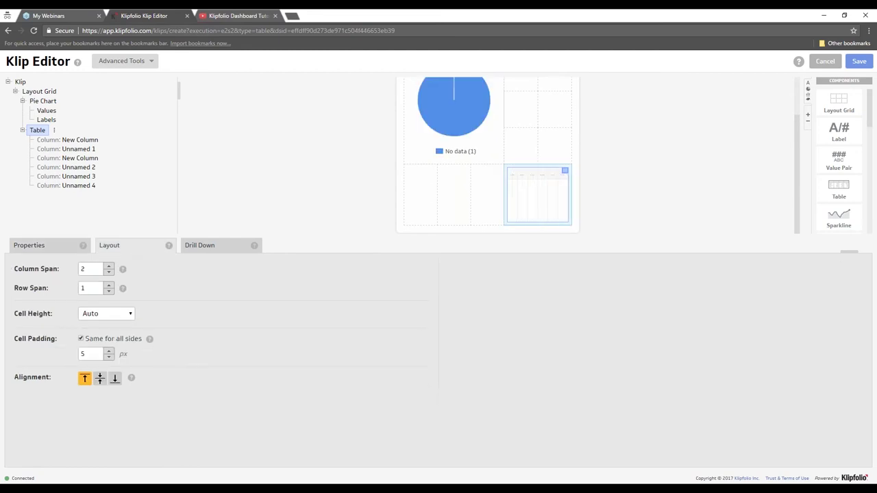
drag(581, 148, 754, 157)
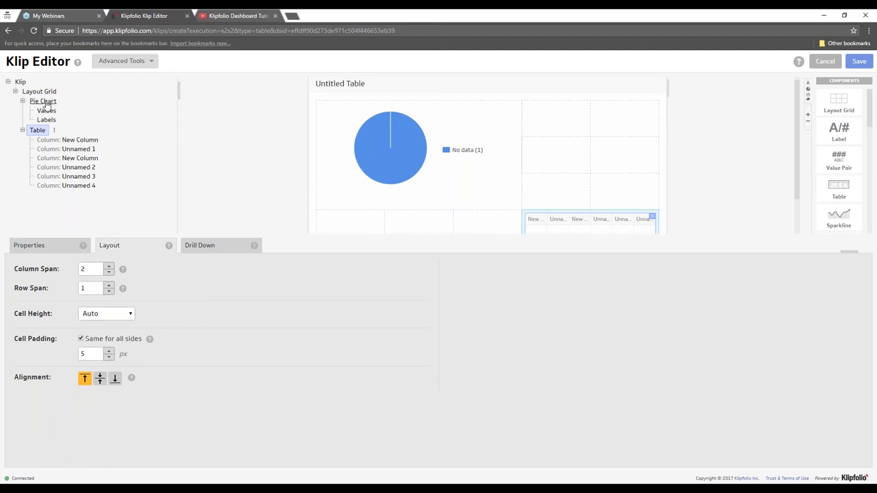
click(44, 102)
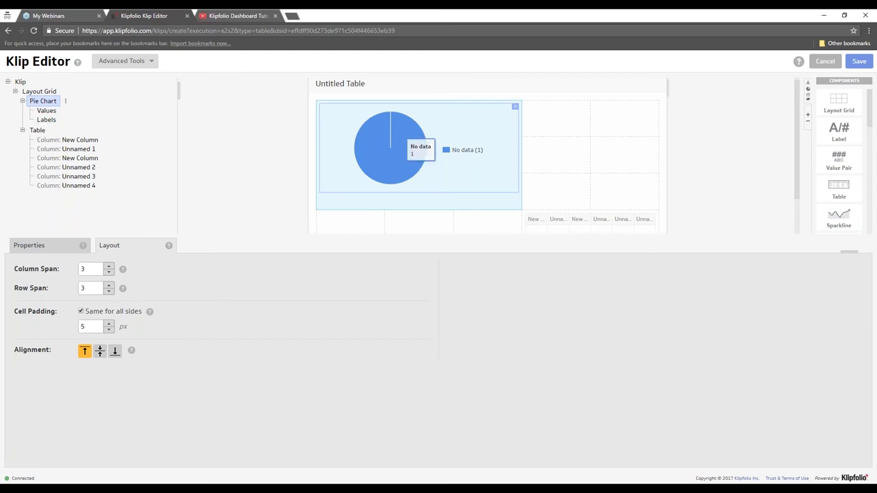
- Add a Bar/Line Chart and remove the Layout Grid along with its pie chart and table
scroll(850, 170, down, 1)
scroll(851, 170, down, 2)
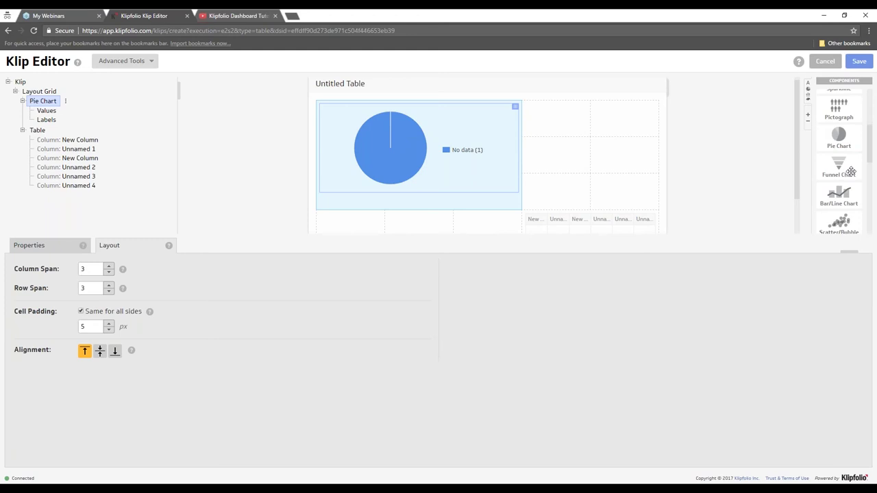
drag(846, 199, 616, 108)
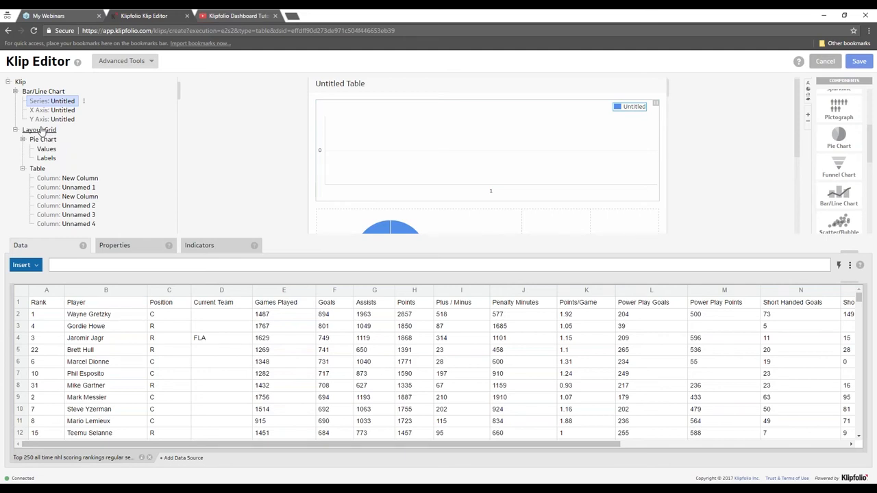
right_click(40, 132)
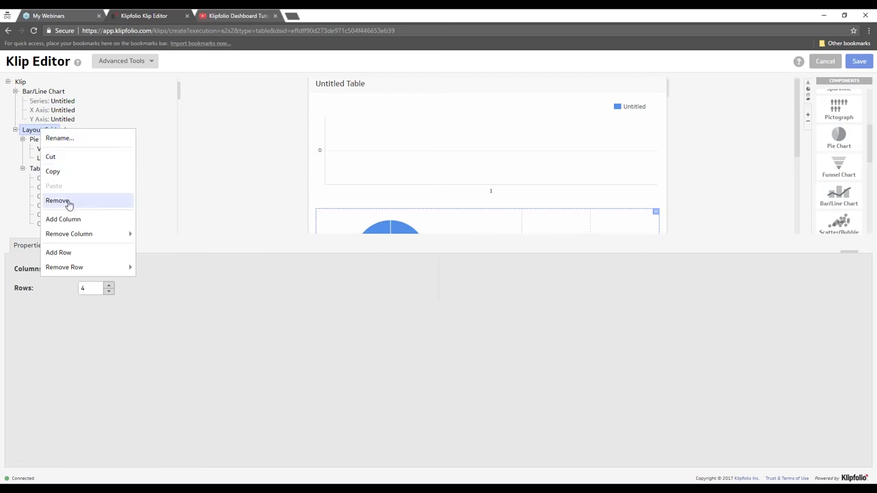
click(91, 202)
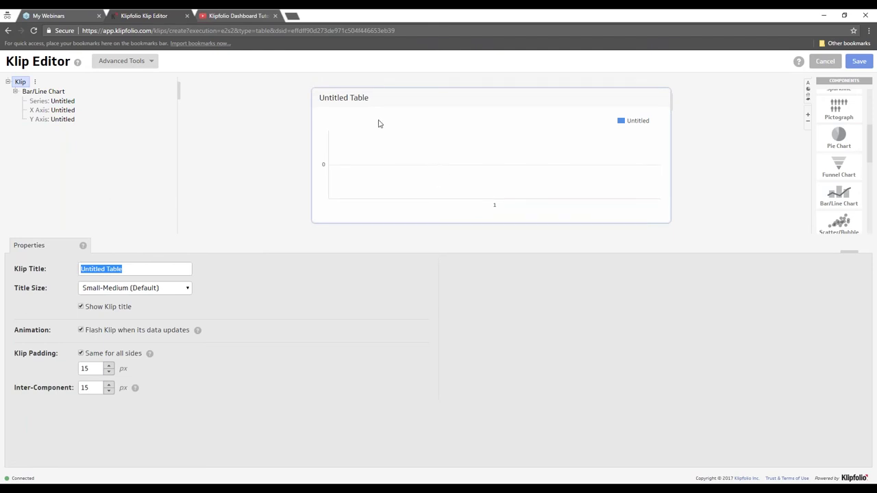
- Select the Bar/Line Chart's X Axis and show the NHL rankings data sheet
click(61, 111)
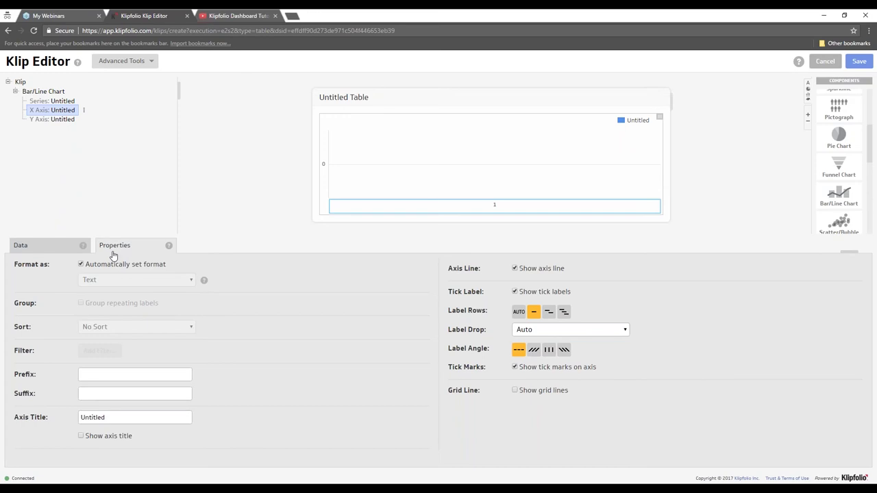
click(41, 248)
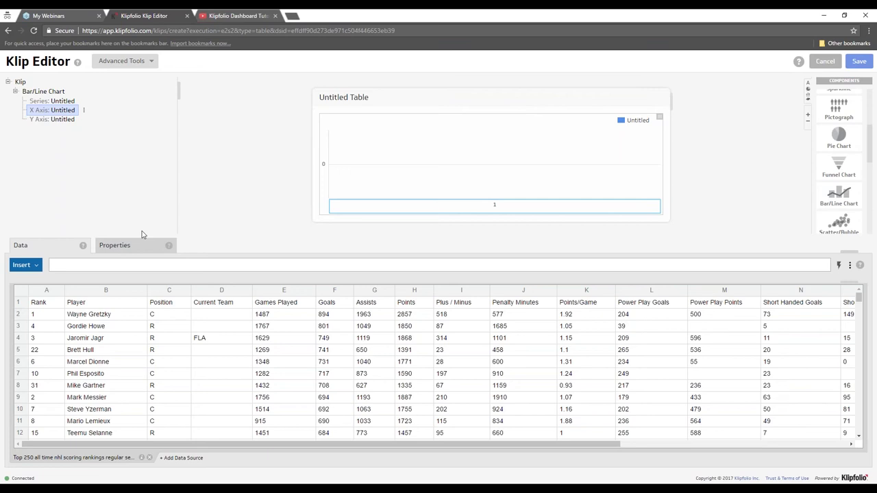
- Set the X axis to Position C2:C10, widen the chart, and plot Games Played E2:E10
drag(170, 316, 165, 361)
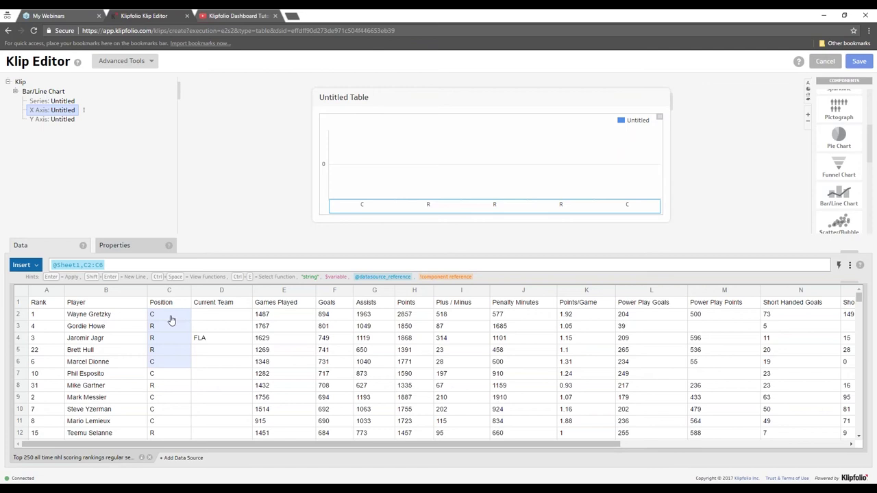
drag(169, 315, 173, 417)
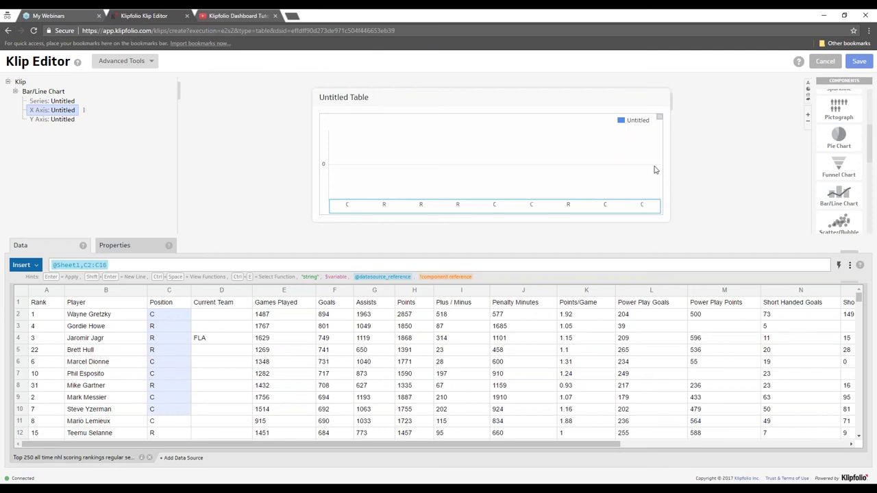
drag(680, 163, 739, 163)
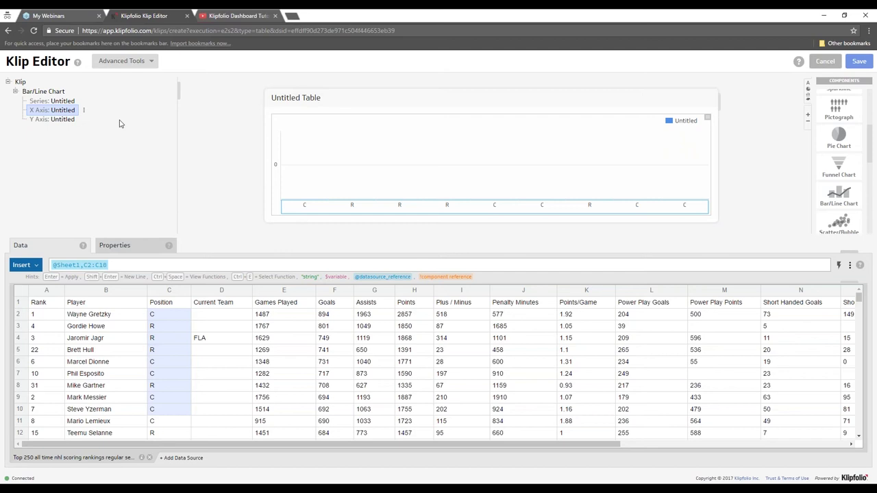
click(63, 102)
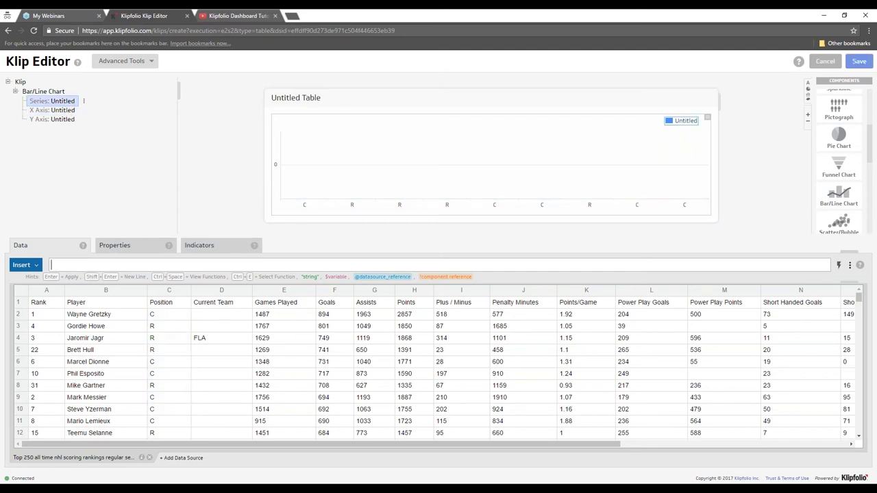
drag(292, 315, 290, 408)
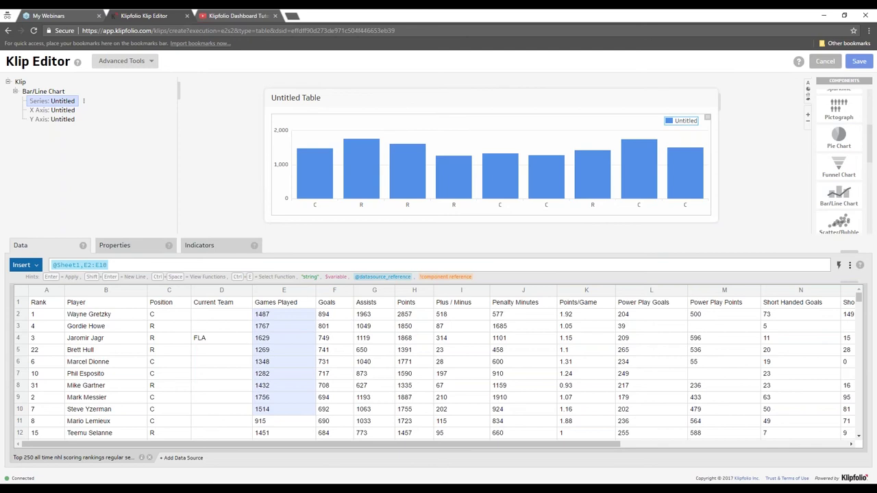
- Relabel the X axis with player names from Sheet1 B2:B10
click(61, 113)
drag(108, 316, 113, 411)
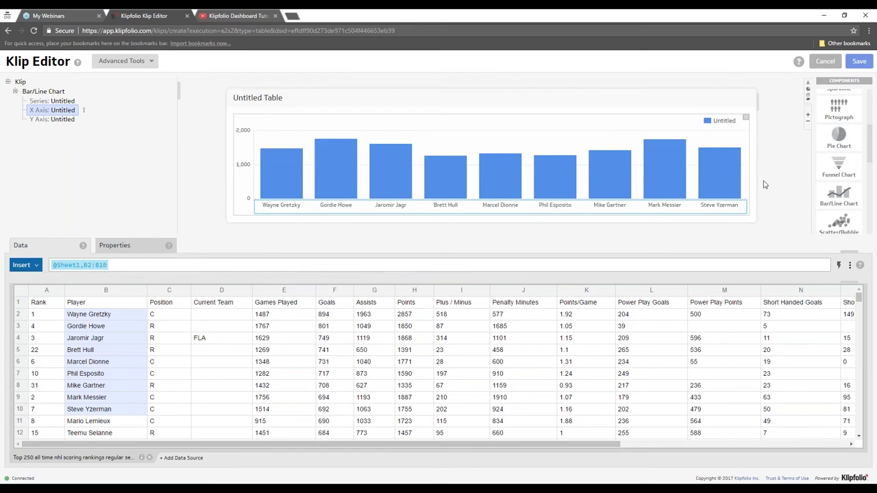
mouse_move(720, 186)
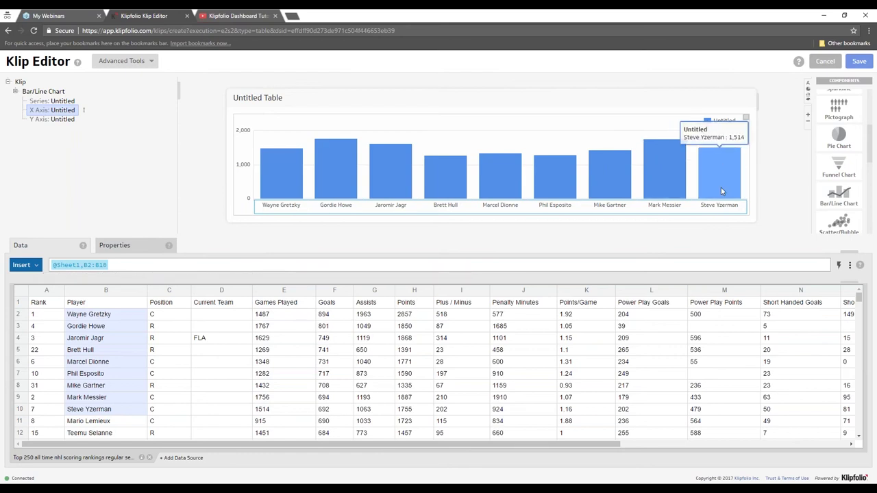
mouse_move(670, 187)
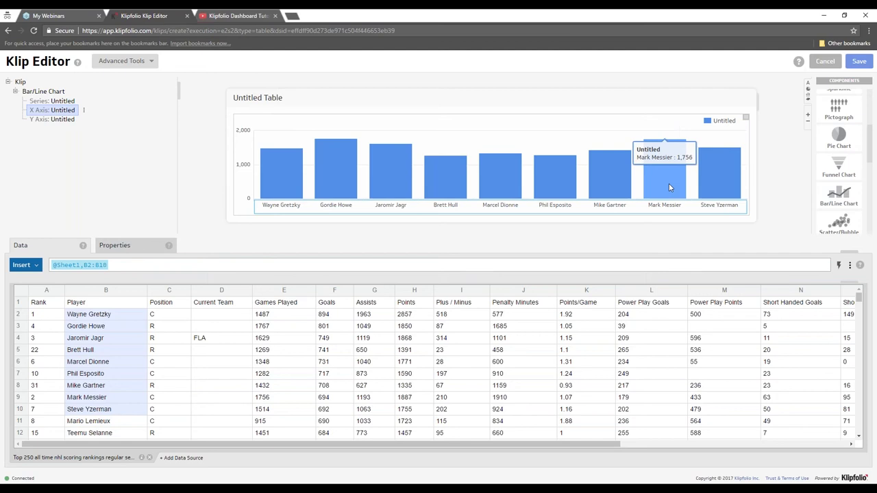
mouse_move(621, 177)
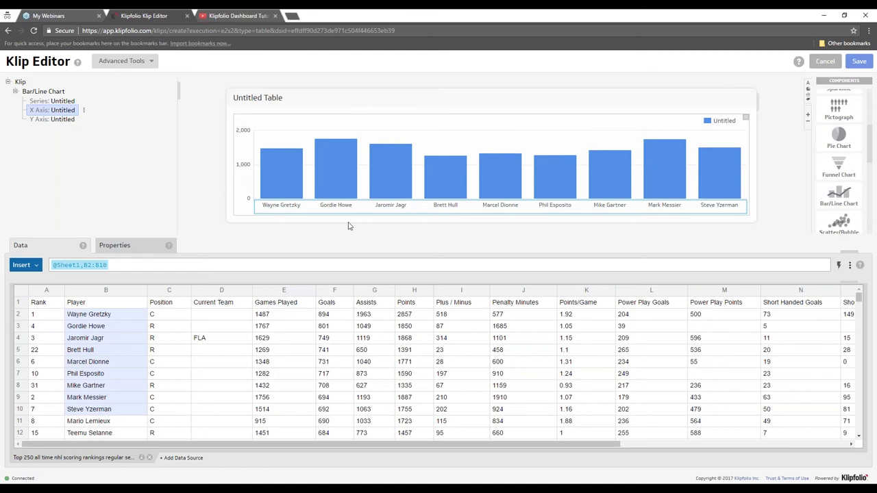
click(119, 247)
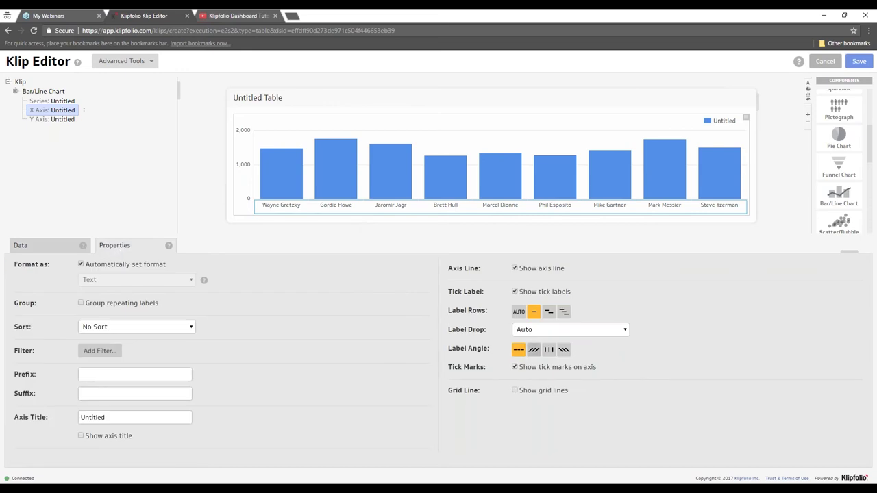
click(534, 349)
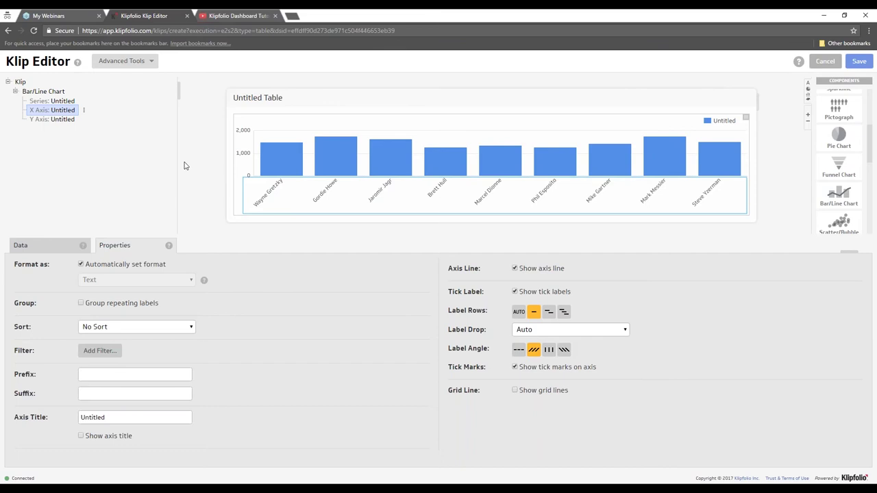
click(66, 102)
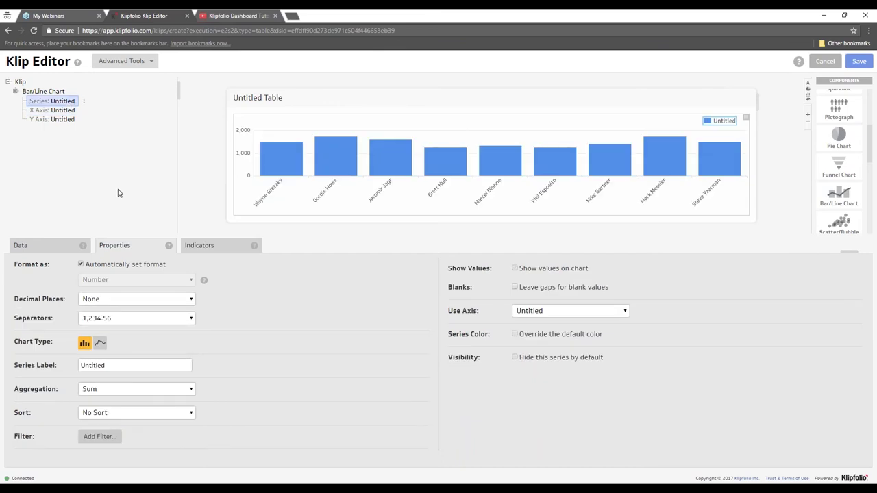
click(100, 343)
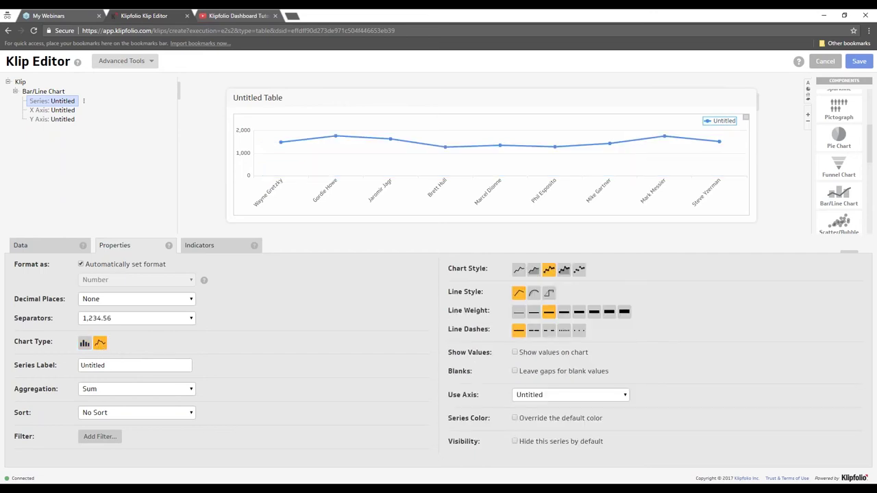
mouse_move(330, 145)
click(563, 270)
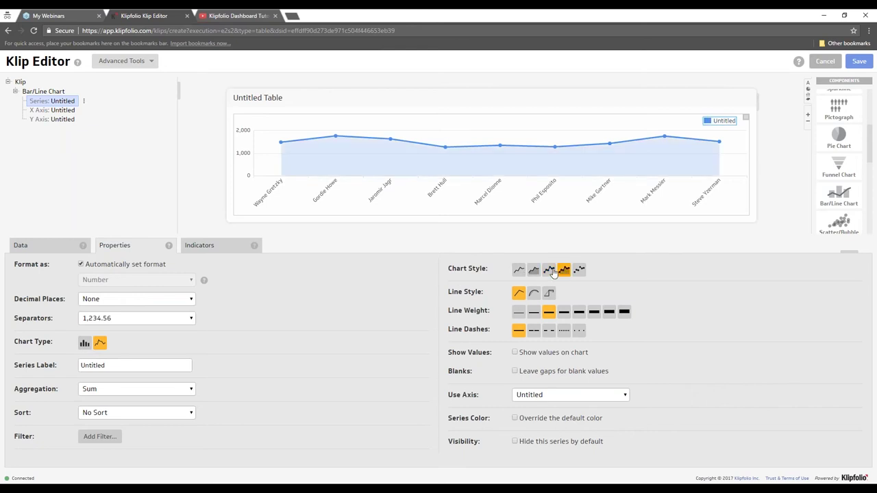
click(519, 270)
click(534, 270)
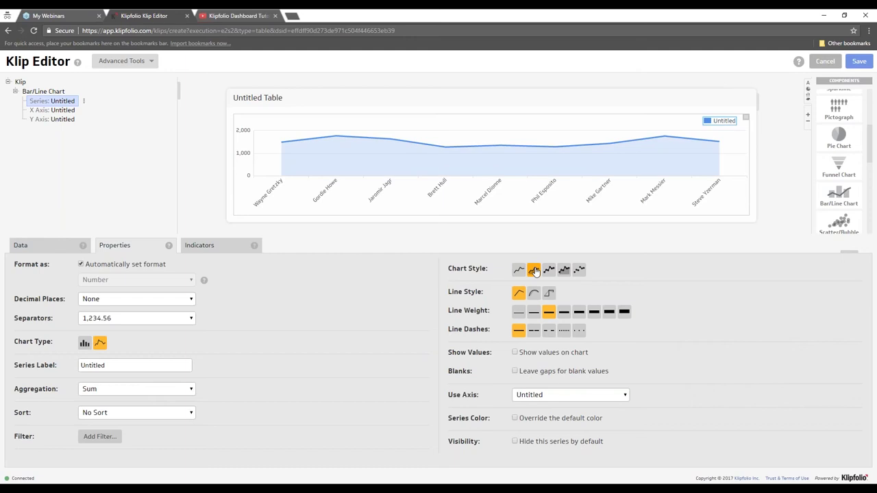
click(595, 312)
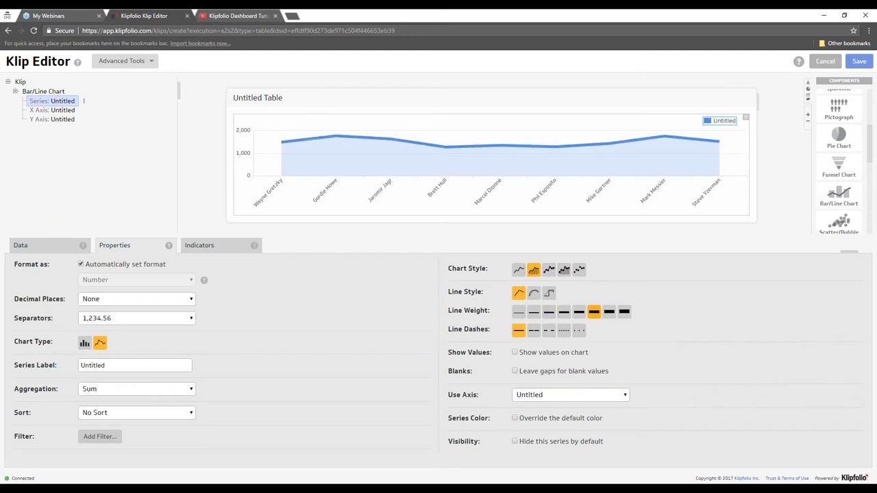
click(83, 343)
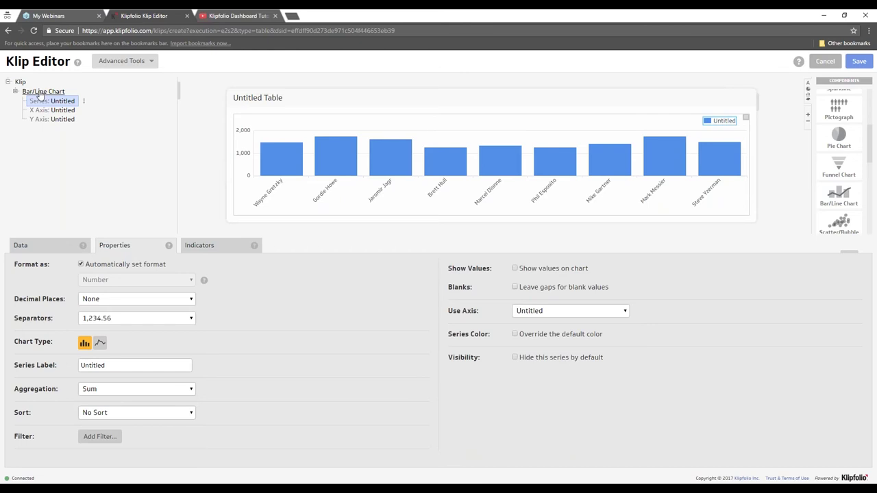
- Invert the chart's axes for horizontal bars, widen it, and select the X Axis data
click(40, 94)
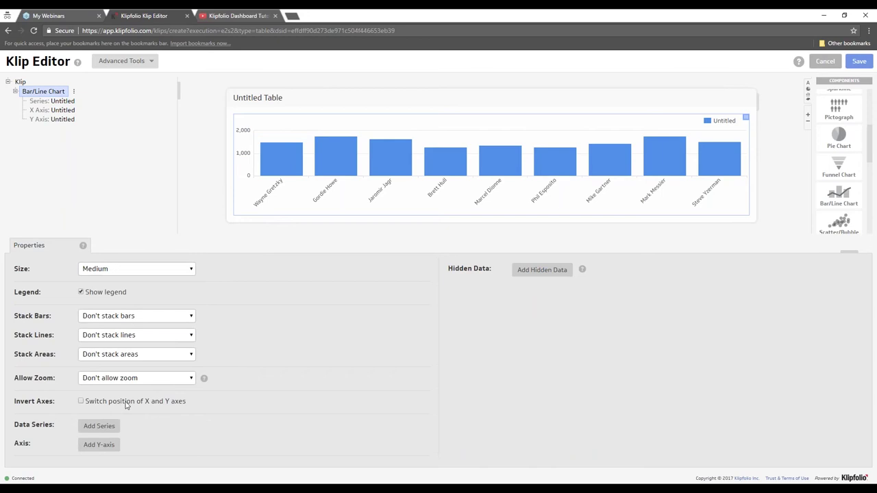
click(161, 404)
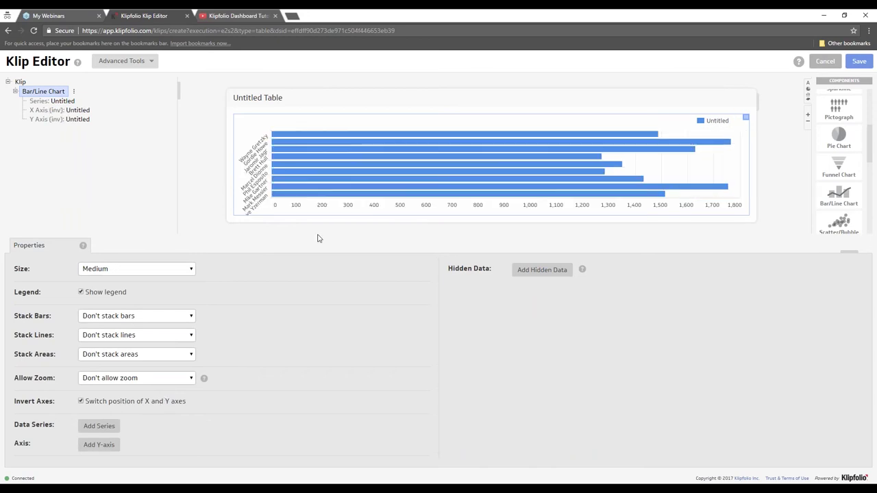
drag(766, 162, 787, 162)
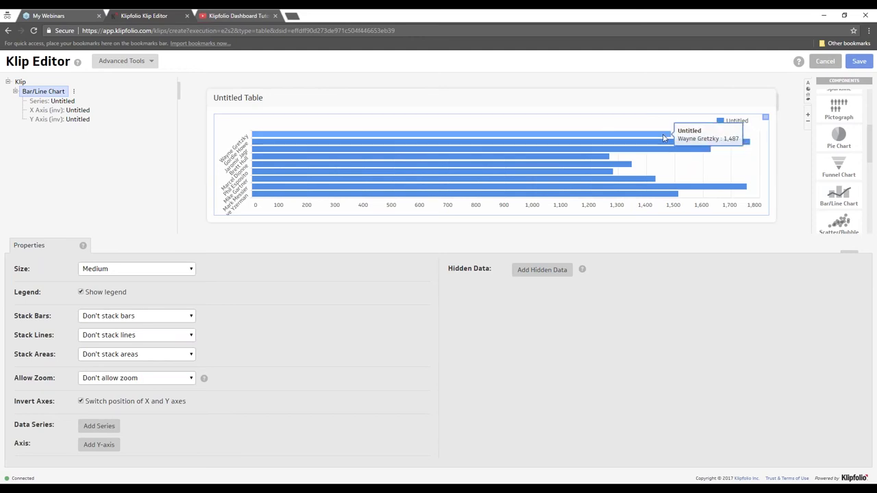
click(53, 111)
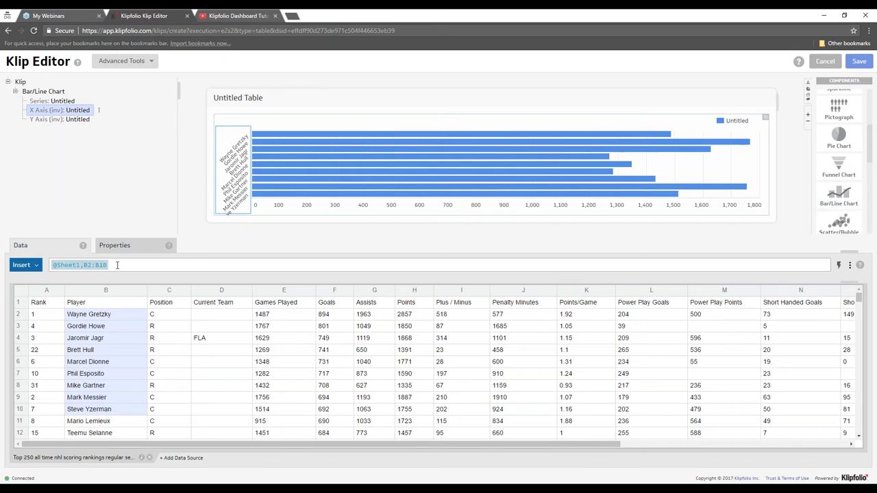
- Clear the X axis and series formulas, leaving the chart empty
drag(117, 266, 41, 266)
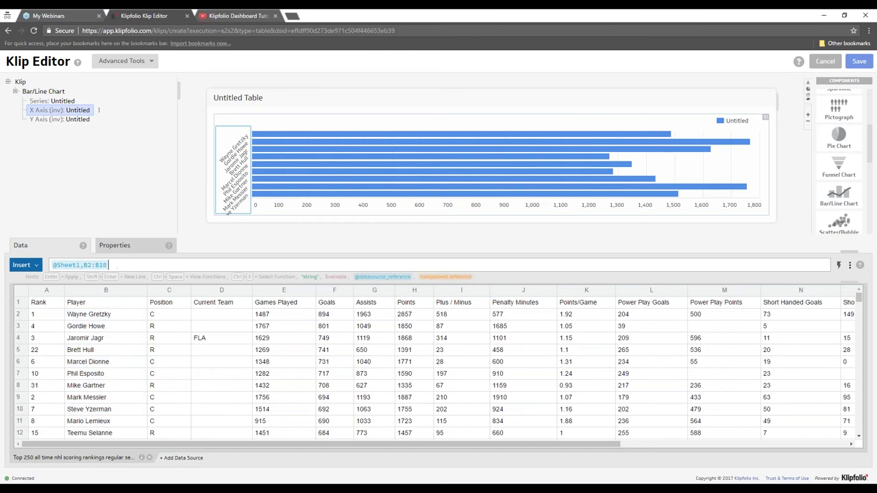
key(BackSpace)
key(Return)
click(53, 100)
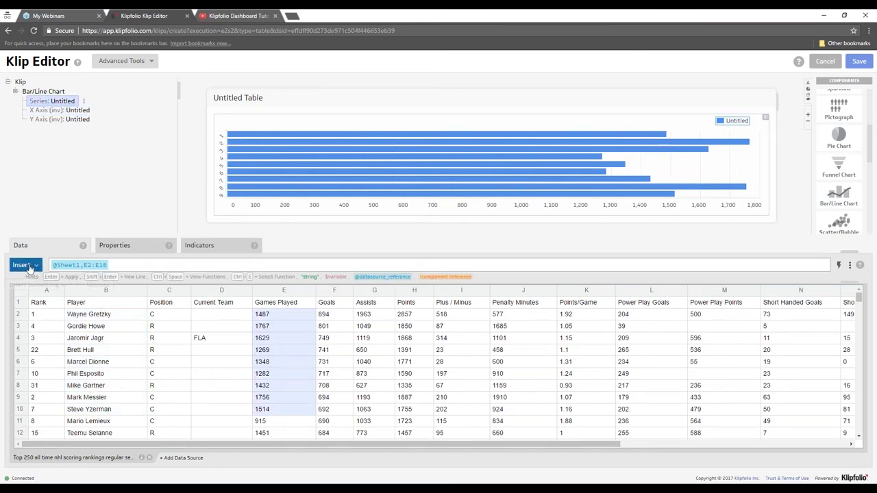
key(BackSpace)
key(Return)
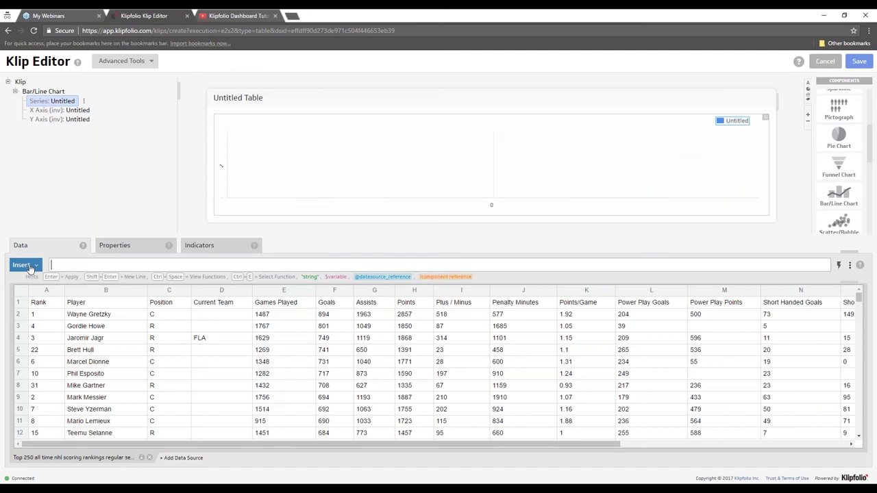
- Uncheck Invert Axes and try Position ranges C2:C4 and C2:C5 for the X axis
click(59, 111)
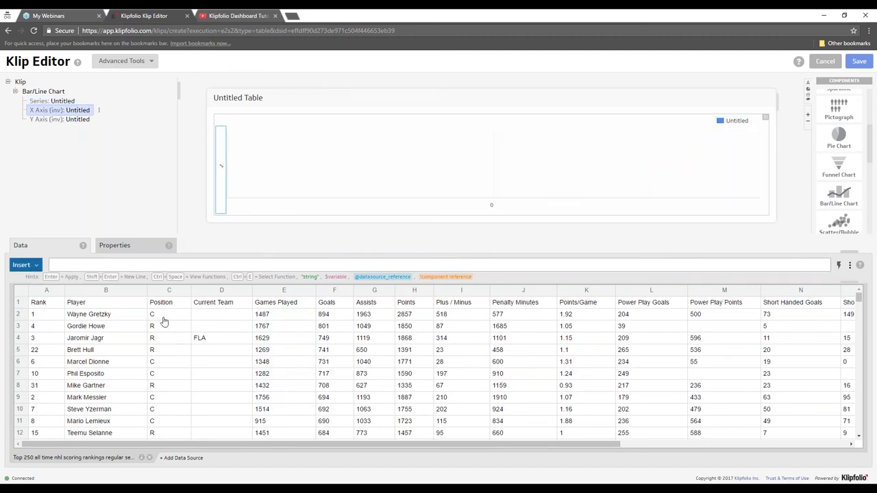
drag(165, 315, 169, 361)
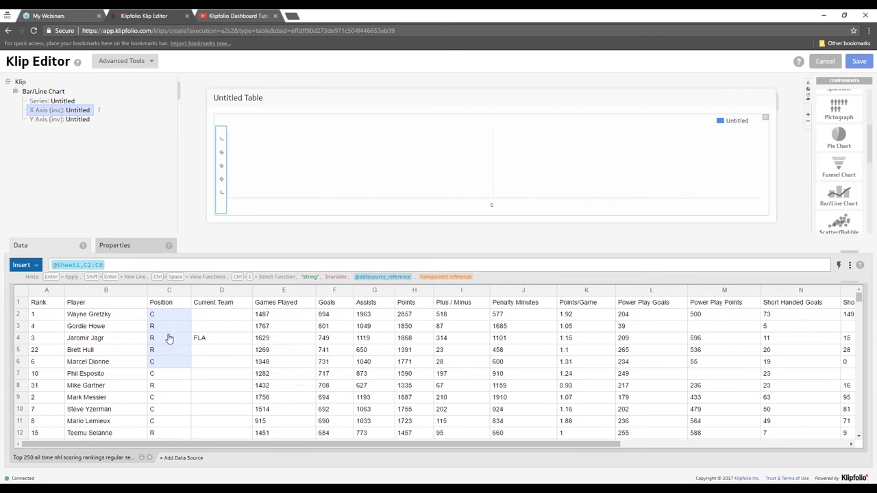
click(43, 92)
click(110, 403)
click(59, 110)
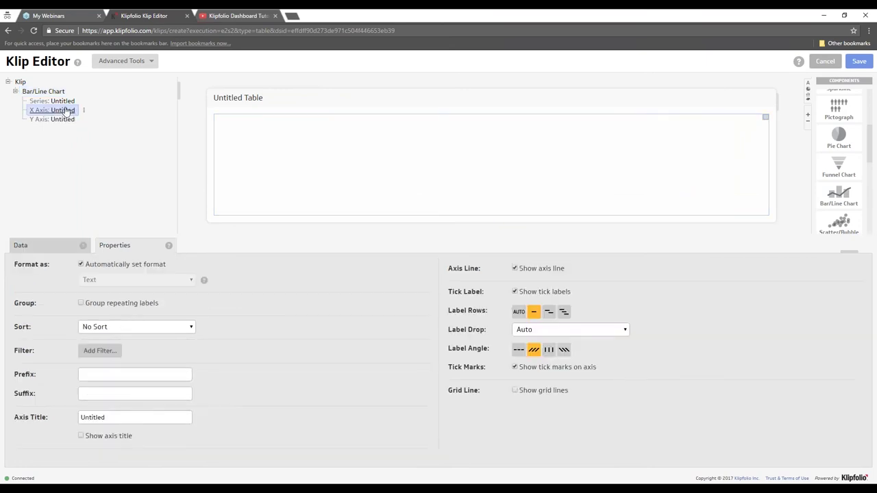
click(44, 249)
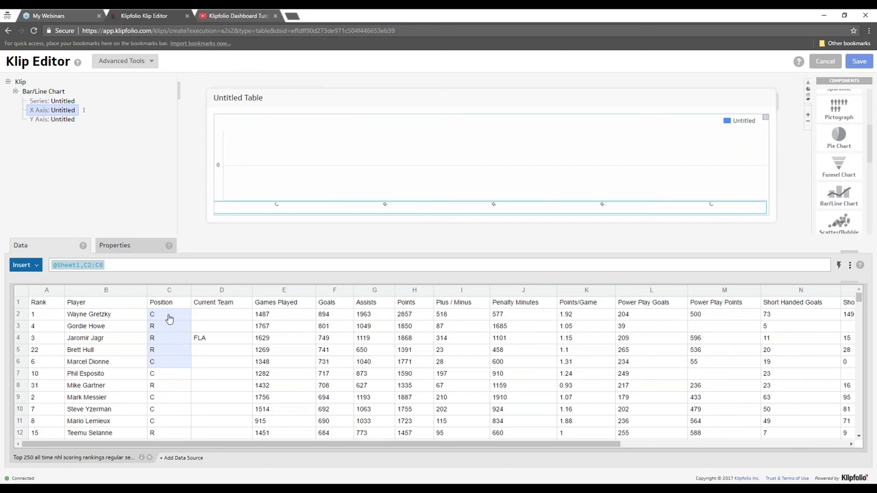
drag(169, 318, 170, 350)
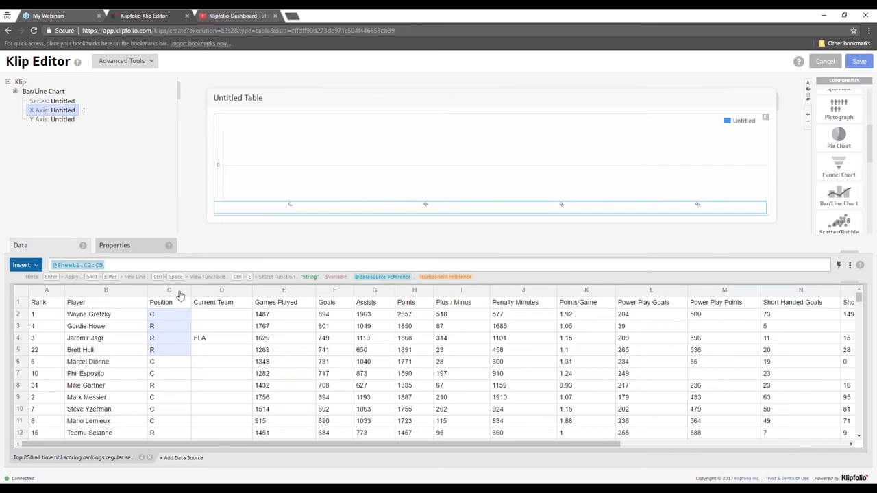
click(169, 291)
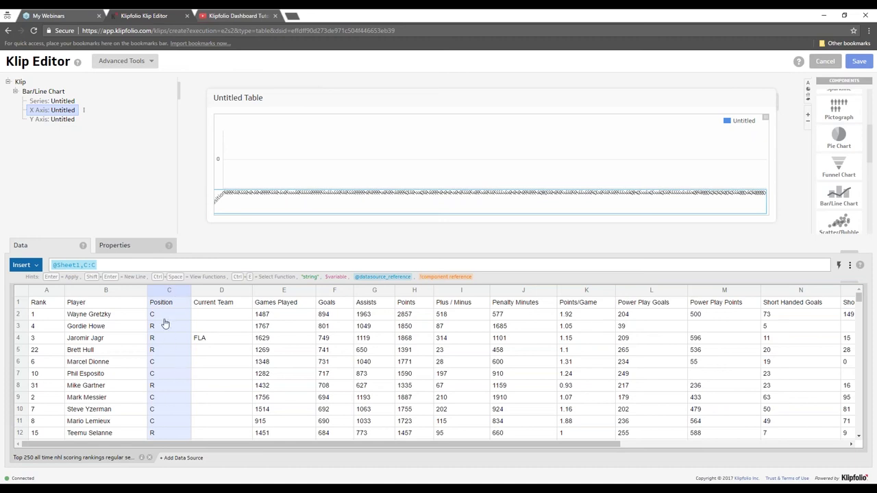
drag(164, 314, 168, 362)
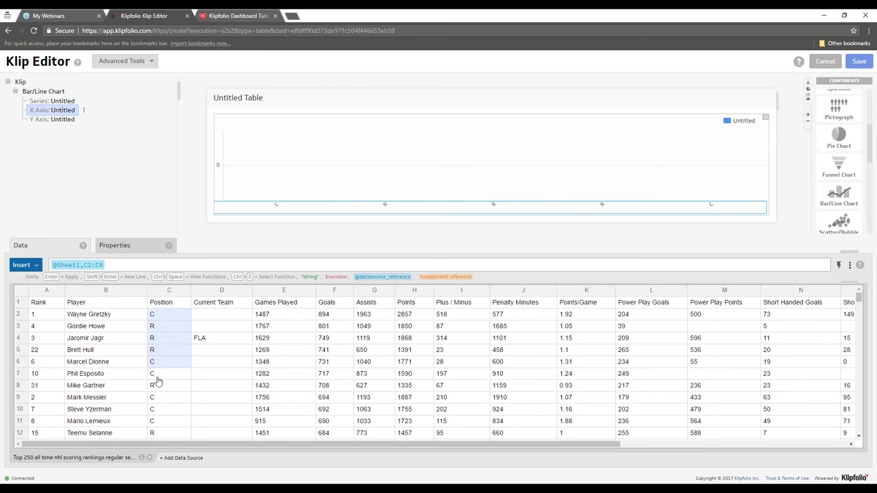
drag(154, 377, 171, 427)
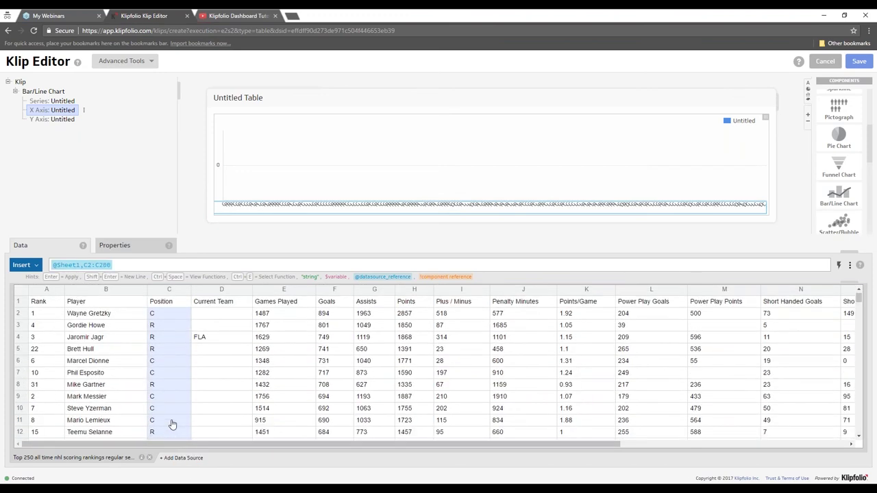
scroll(174, 425, down, 5)
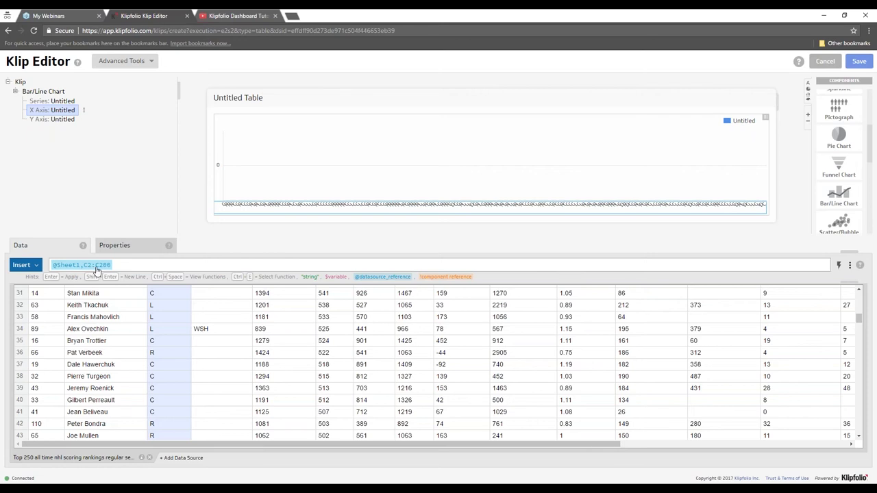
scroll(174, 353, up, 10)
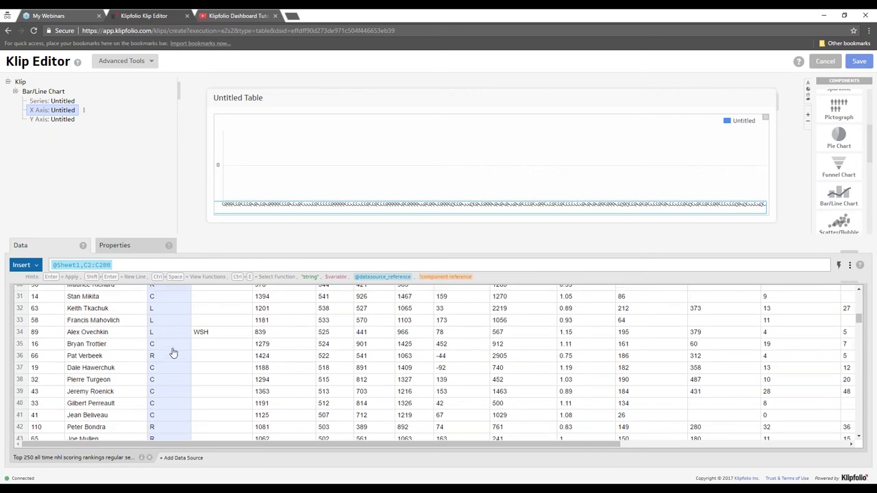
click(172, 291)
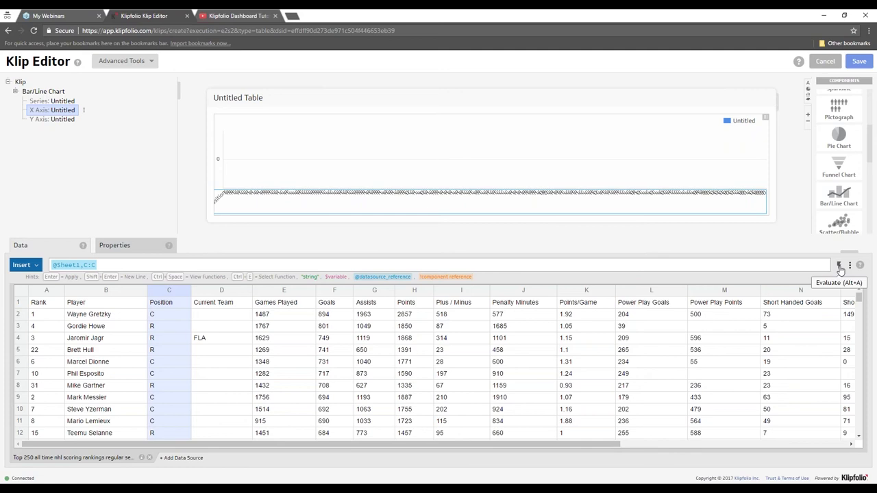
click(839, 267)
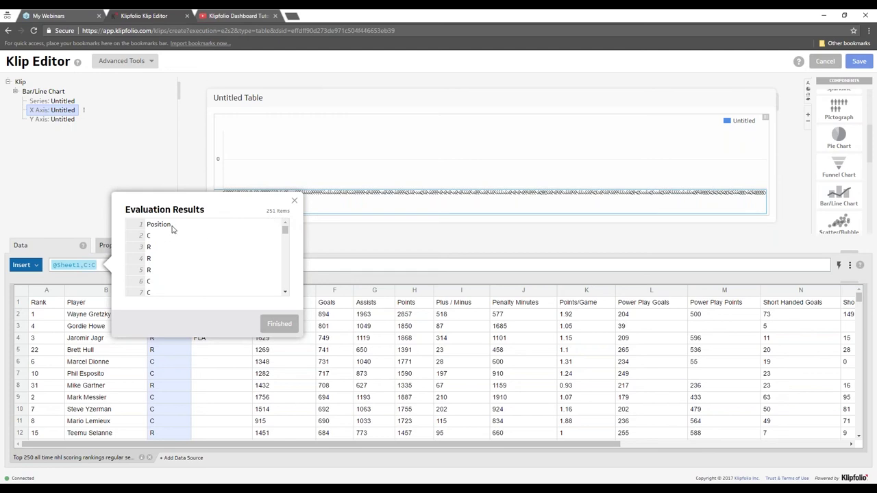
drag(172, 225, 147, 224)
click(295, 201)
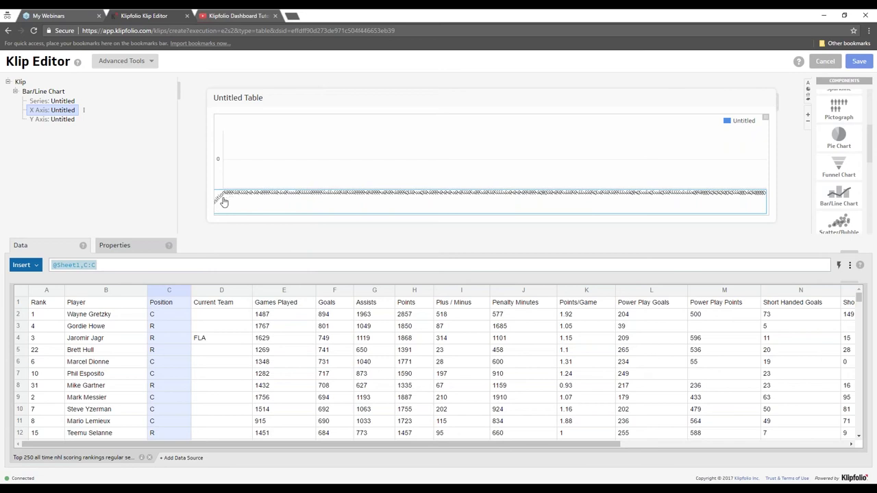
click(87, 266)
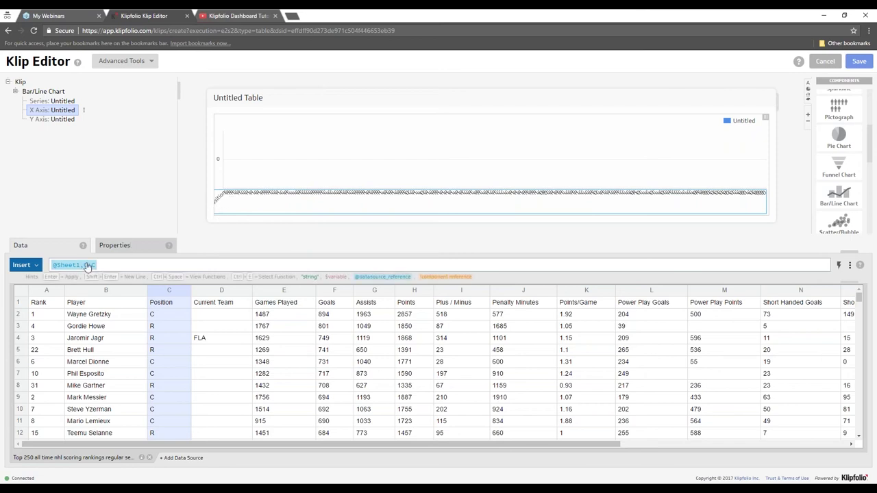
key(Return)
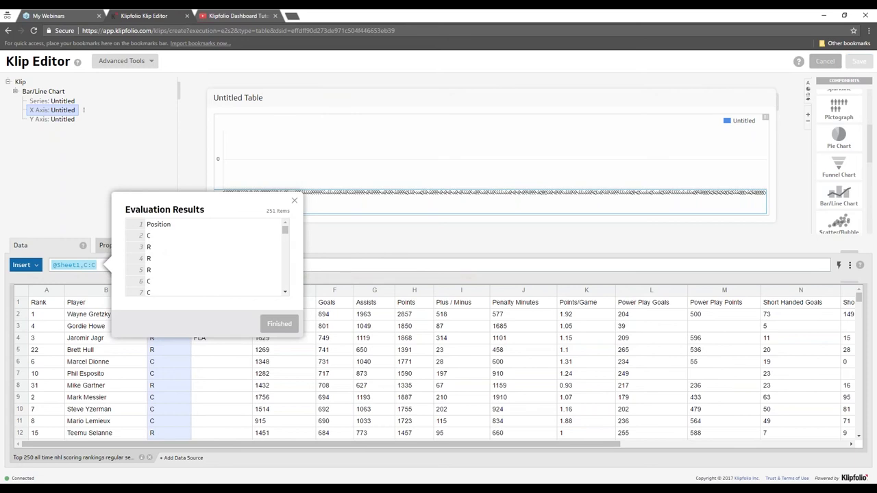
drag(147, 247, 159, 269)
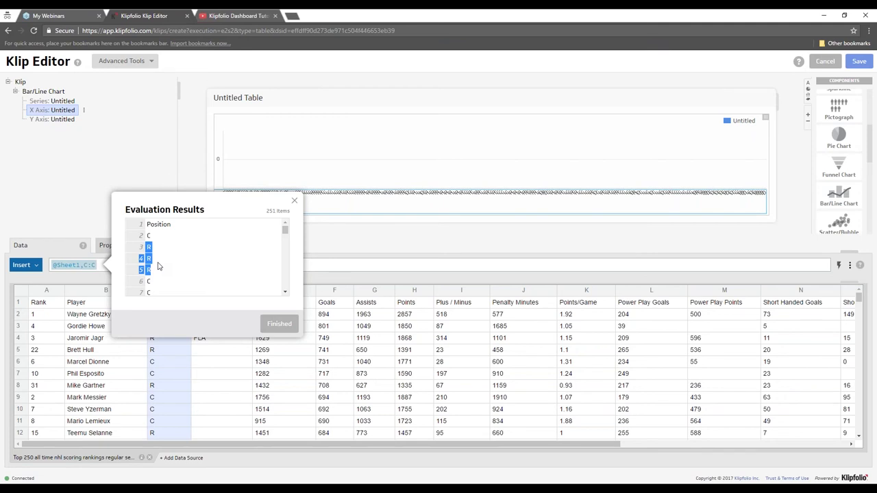
click(295, 202)
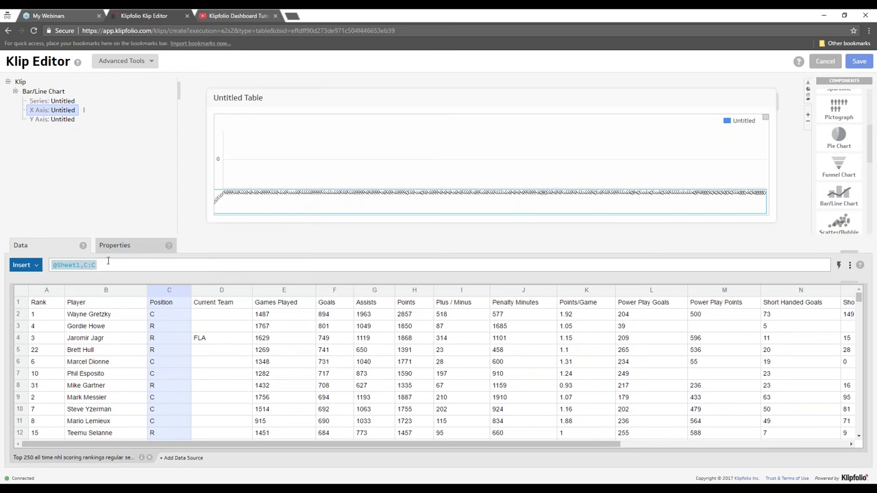
- Re-check the X axis evaluation results, including the Position header, then close them
click(50, 265)
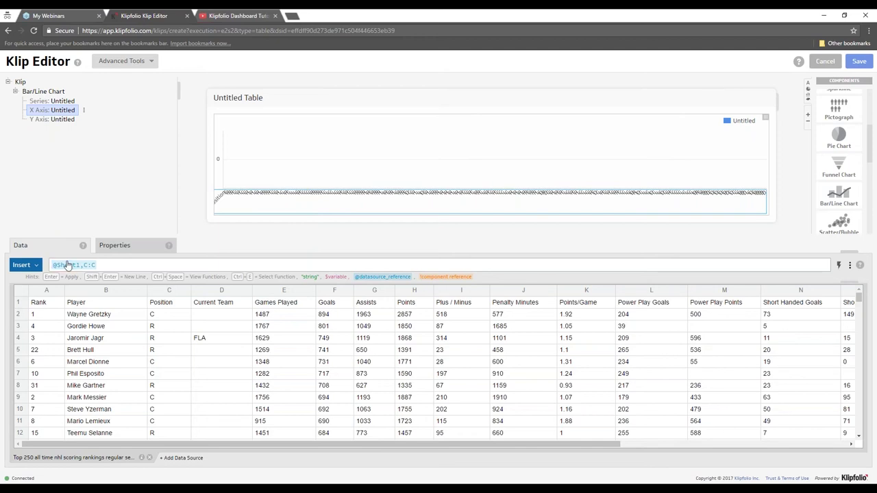
click(67, 264)
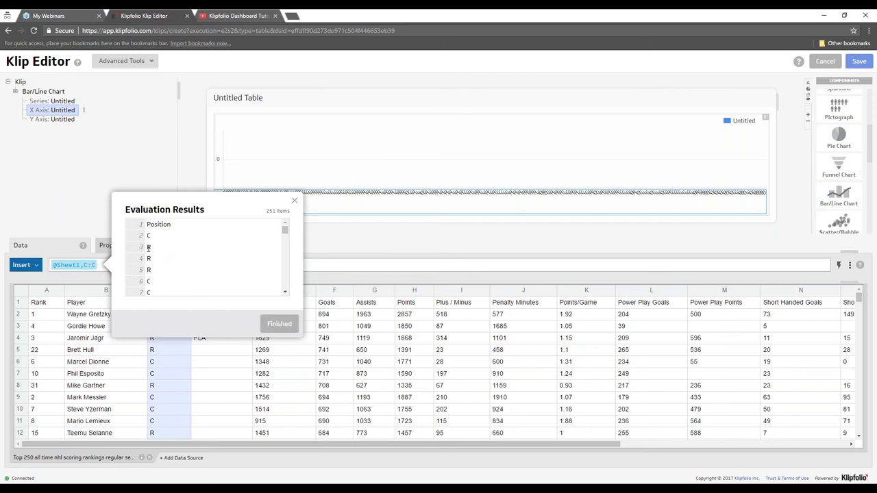
drag(147, 246, 154, 273)
drag(174, 226, 145, 231)
click(277, 323)
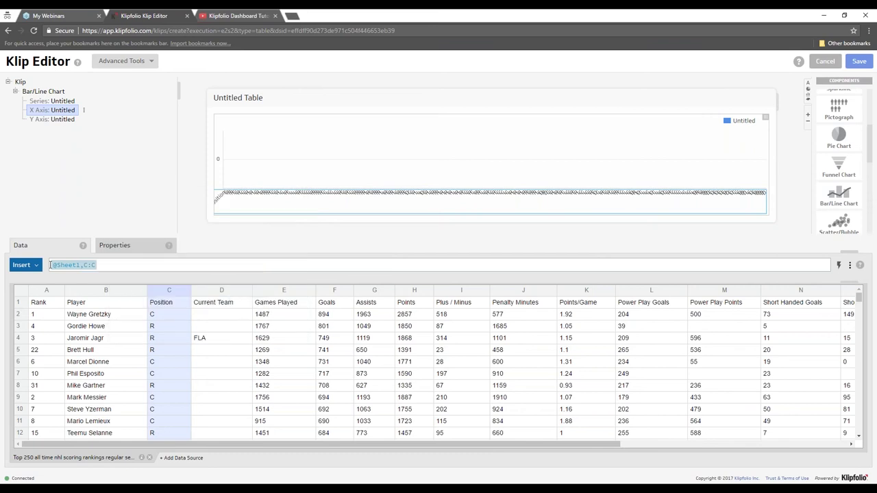
click(50, 266)
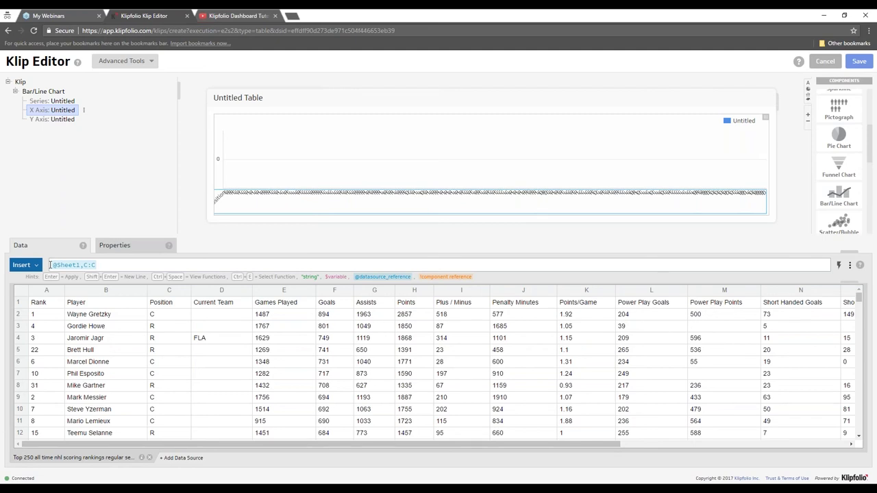
key(ctrl+space)
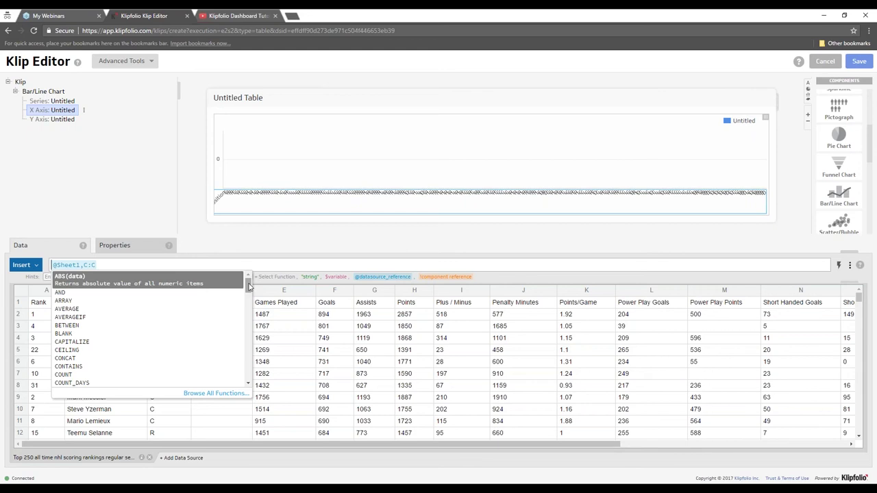
click(250, 267)
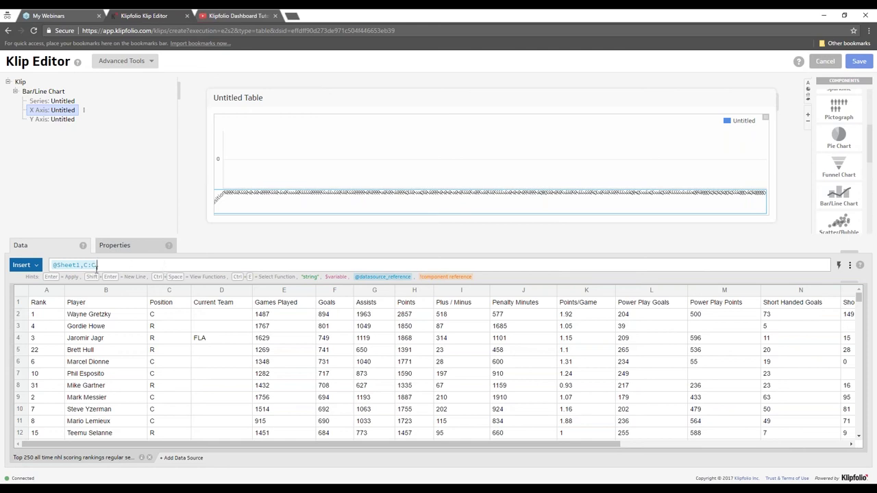
click(68, 267)
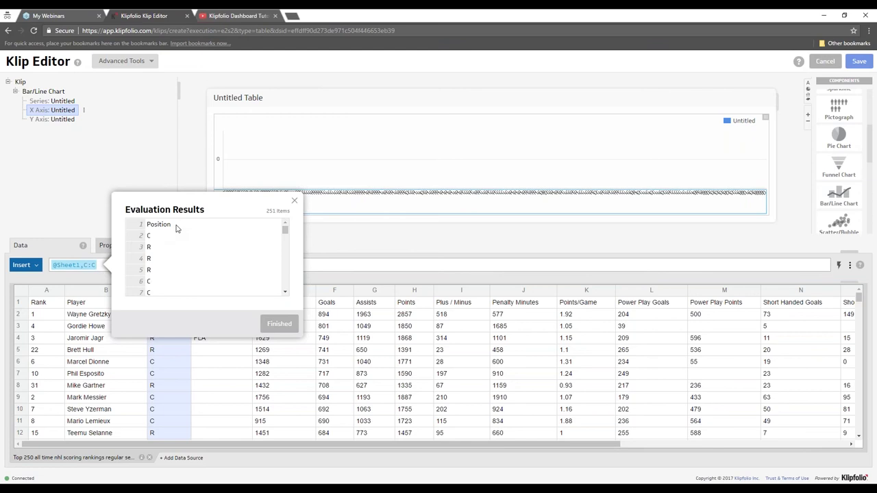
drag(176, 228, 146, 225)
click(279, 323)
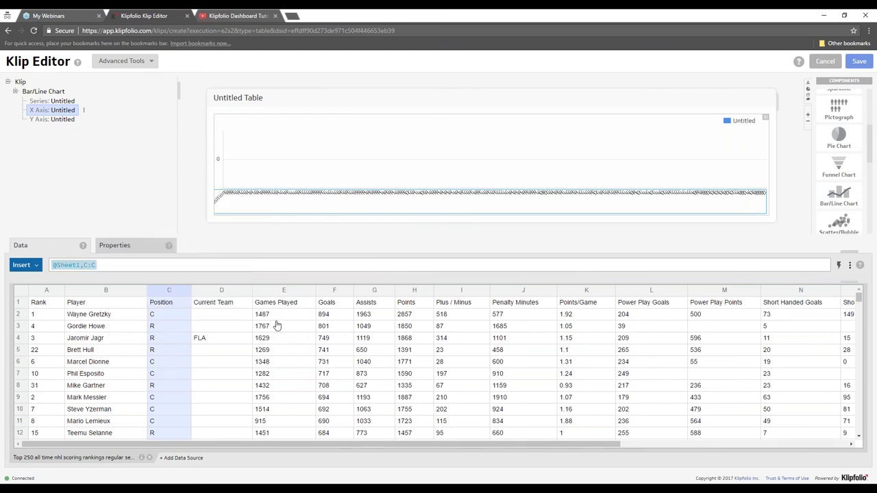
- Filter the X Axis to exclude the Position header value
right_click(69, 114)
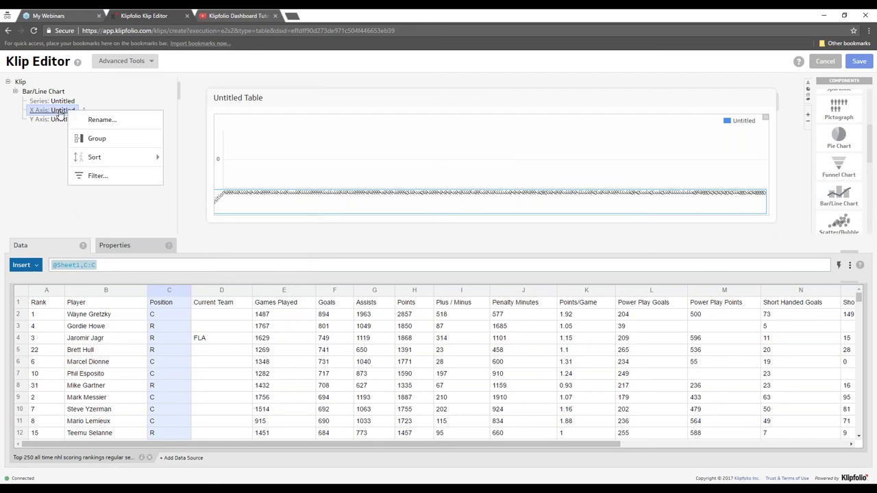
click(124, 178)
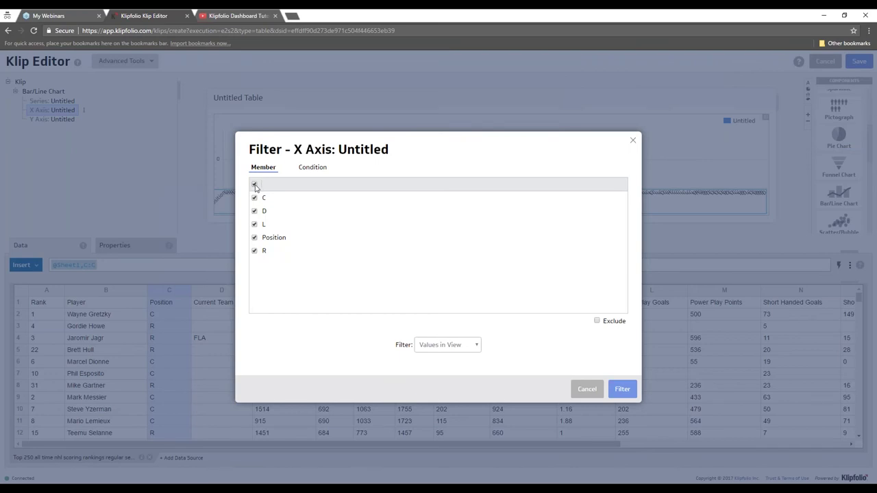
click(256, 187)
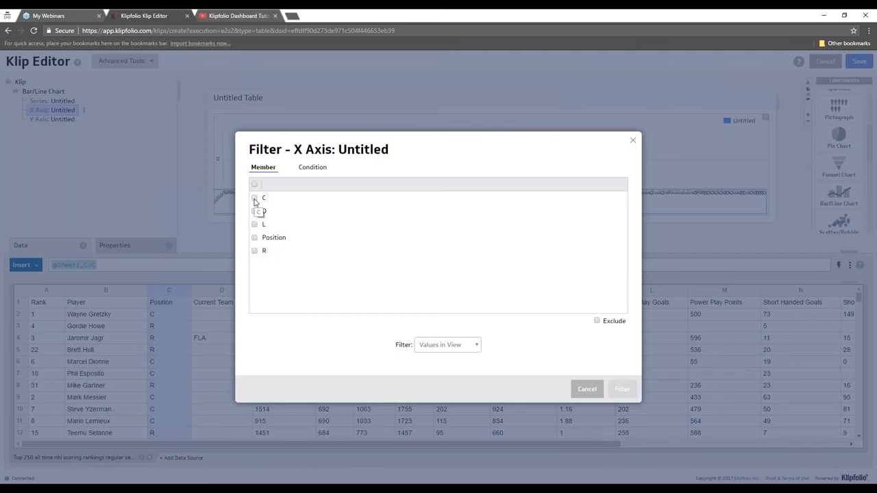
click(254, 199)
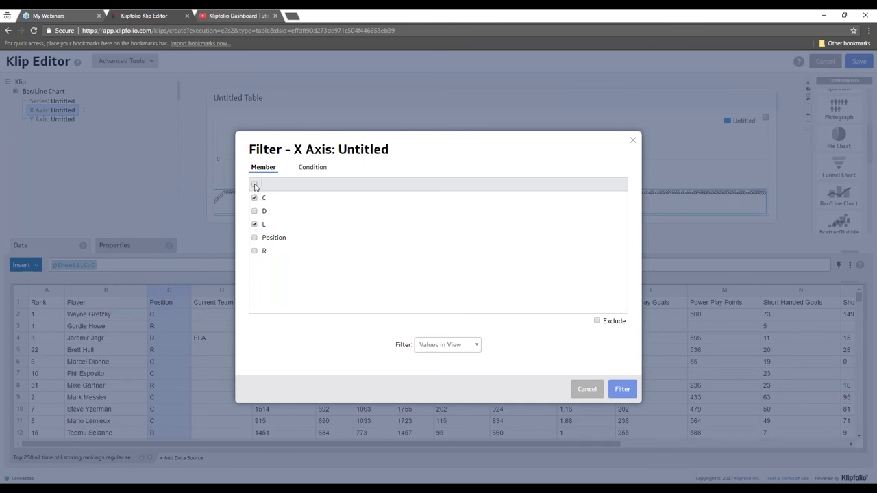
click(256, 187)
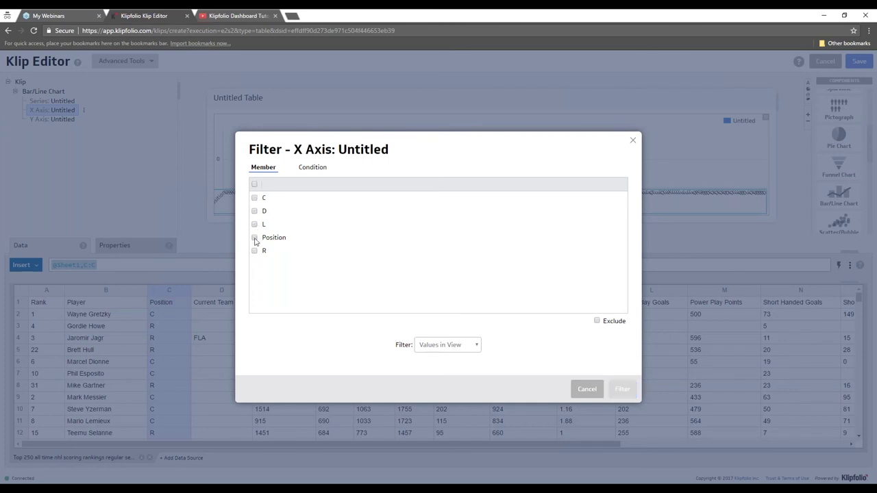
click(254, 238)
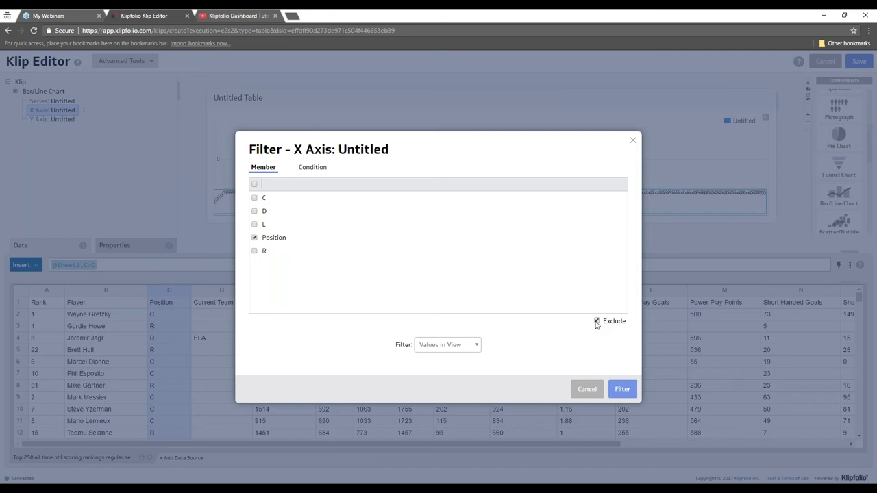
click(623, 390)
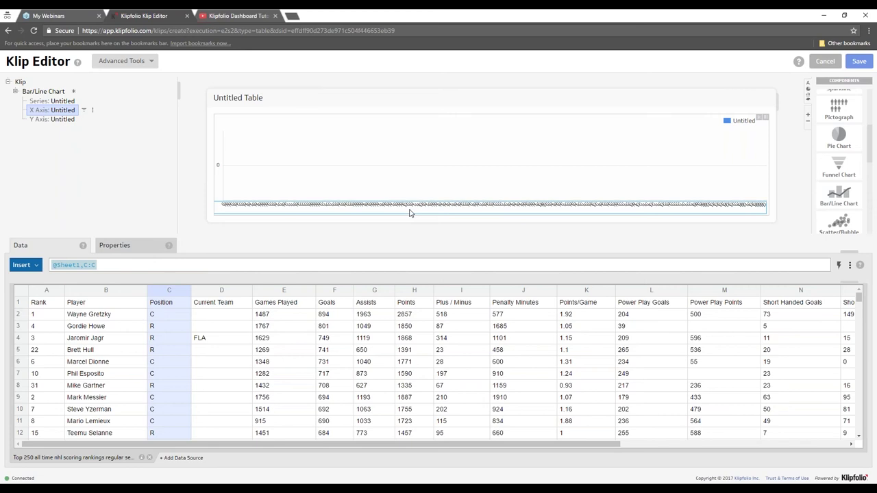
- Apply Group to the X axis so the Position values collapse to C, R, L and D
right_click(63, 111)
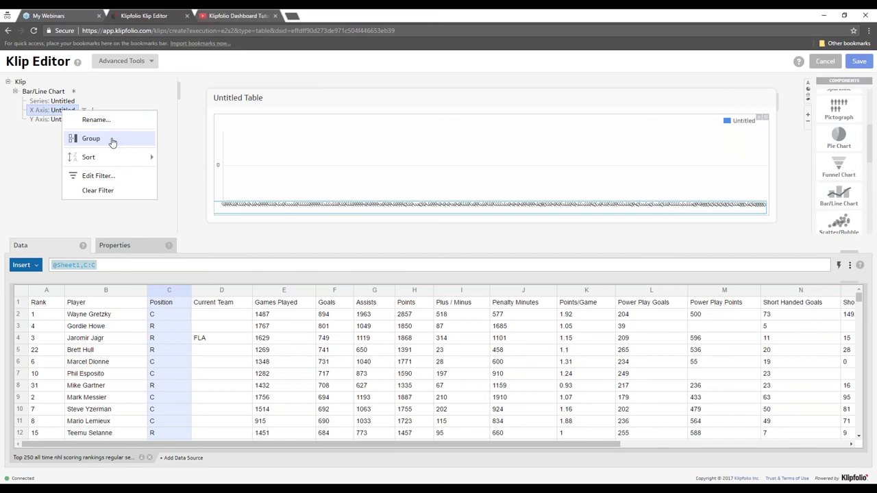
click(112, 142)
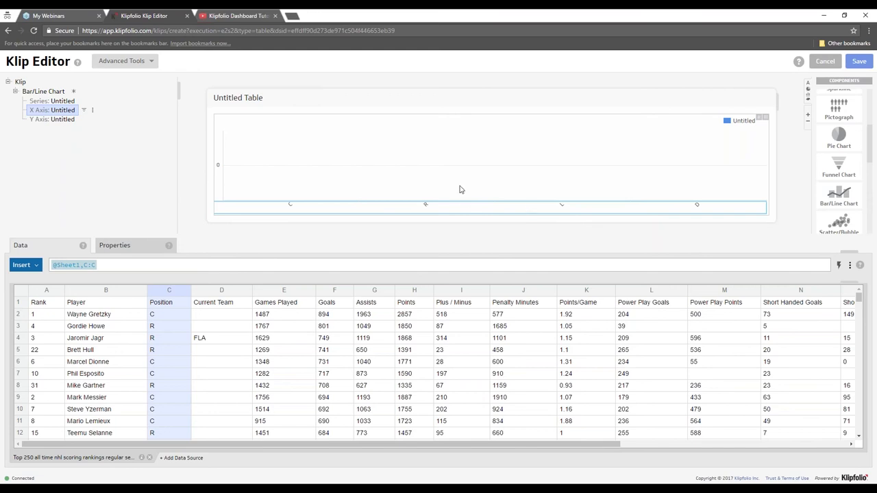
click(55, 101)
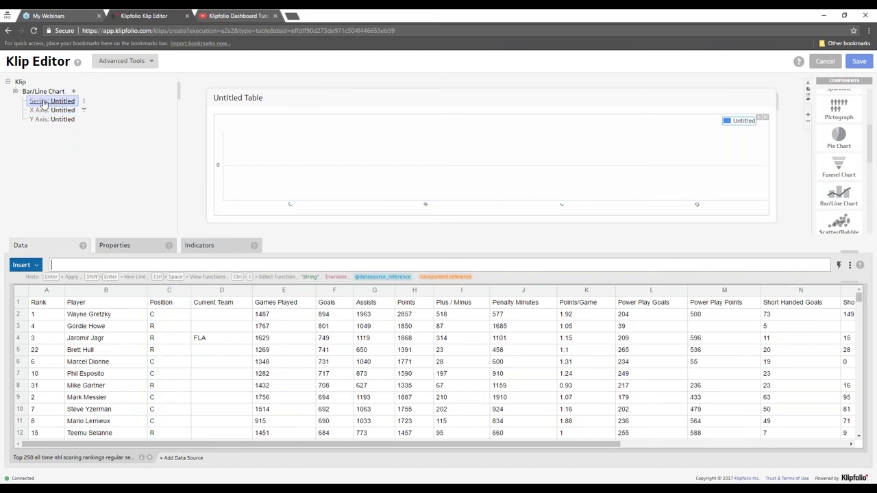
click(335, 291)
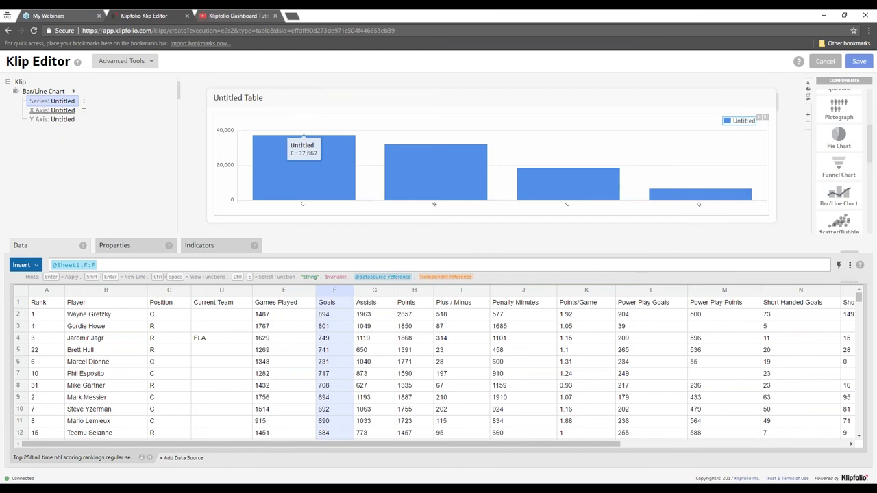
click(83, 100)
mouse_move(120, 166)
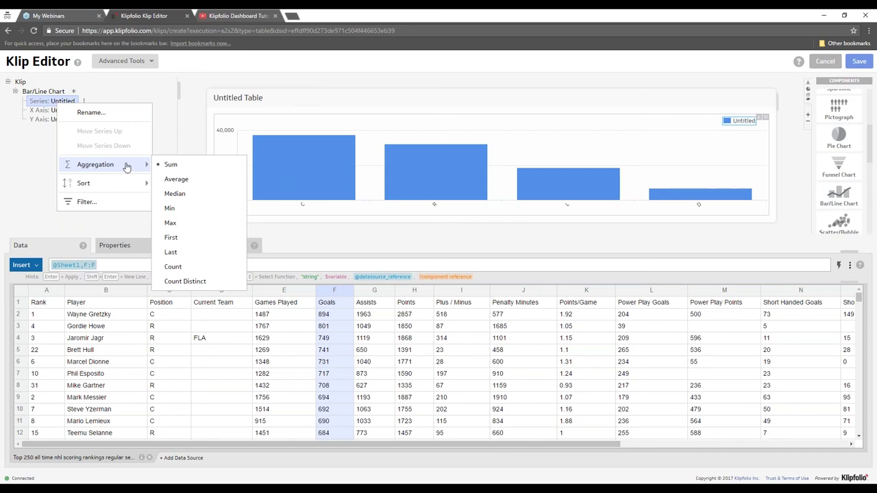
click(176, 179)
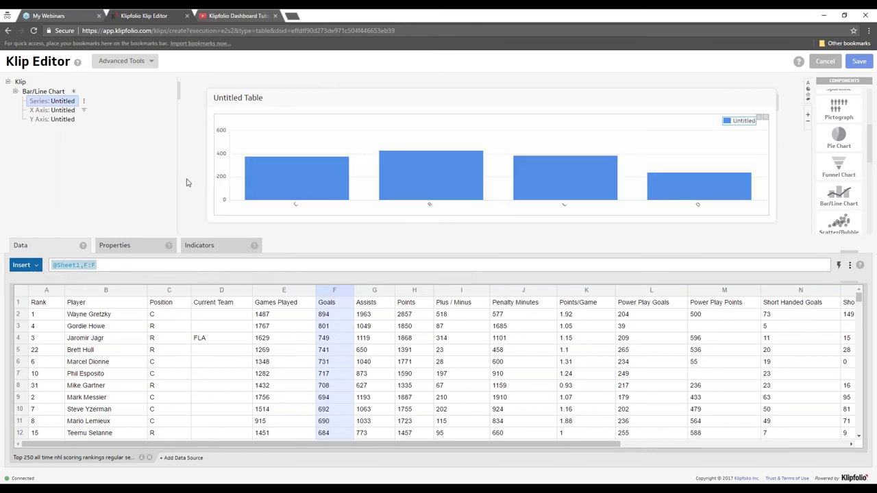
mouse_move(261, 180)
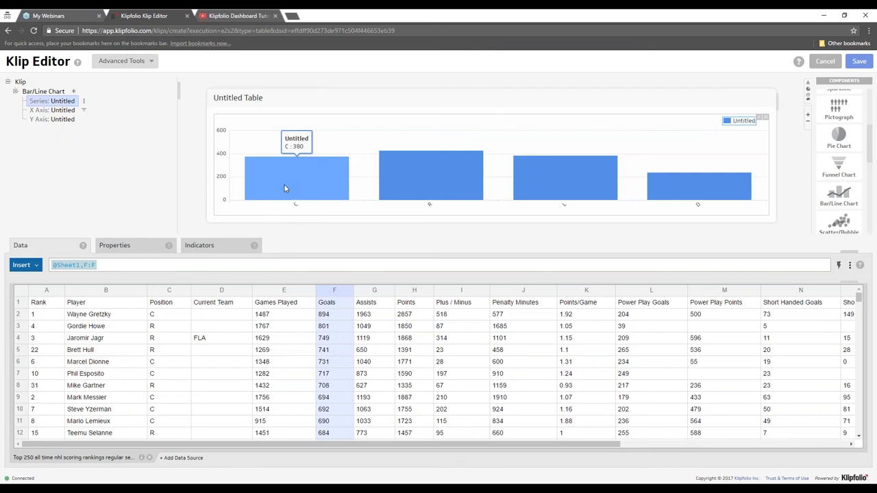
right_click(62, 101)
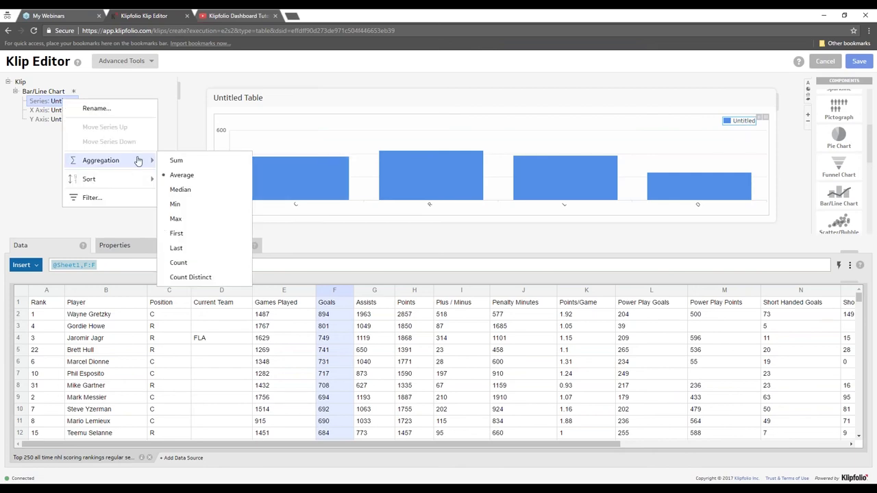
- Invert the chart axes, hide the legend, set Size to Small, then view the X axis data
click(184, 118)
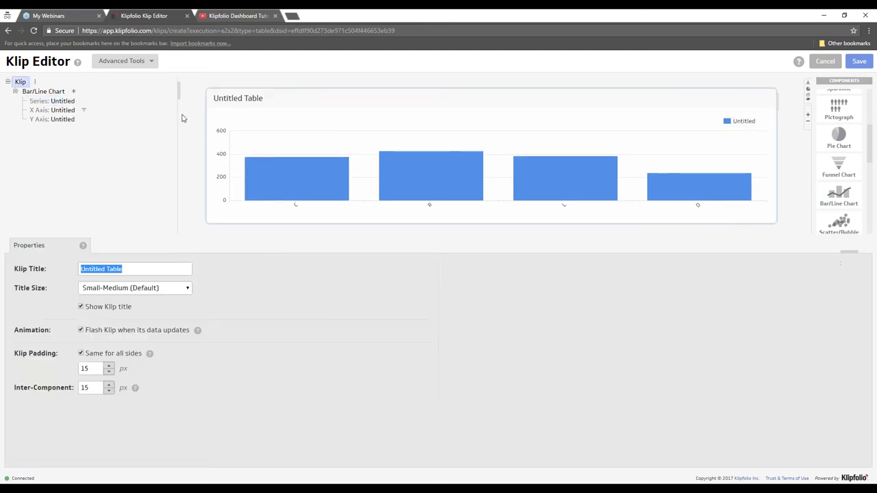
click(53, 93)
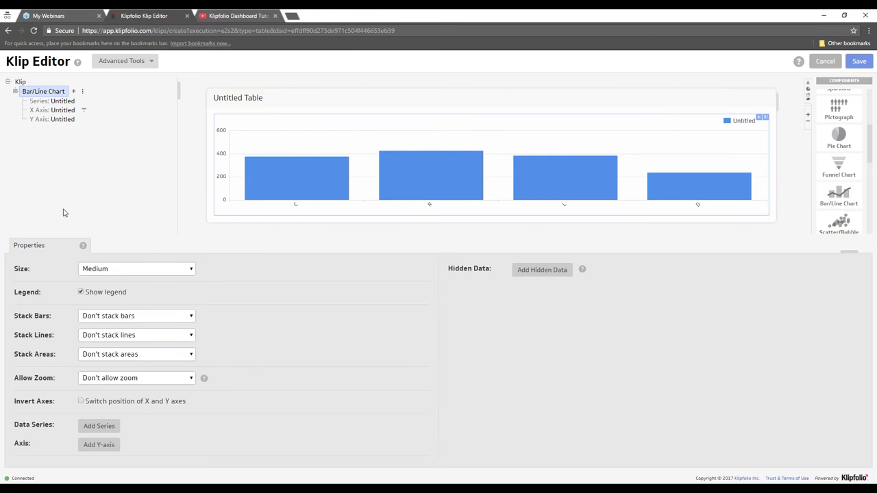
click(90, 404)
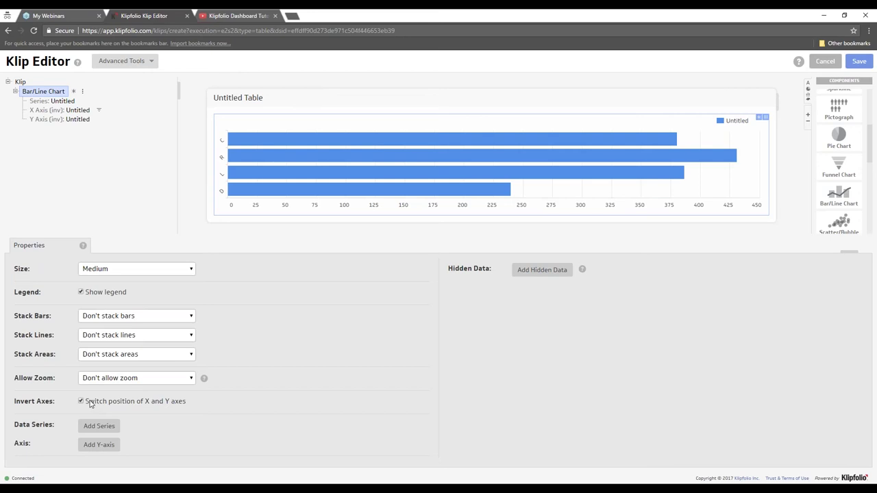
click(98, 296)
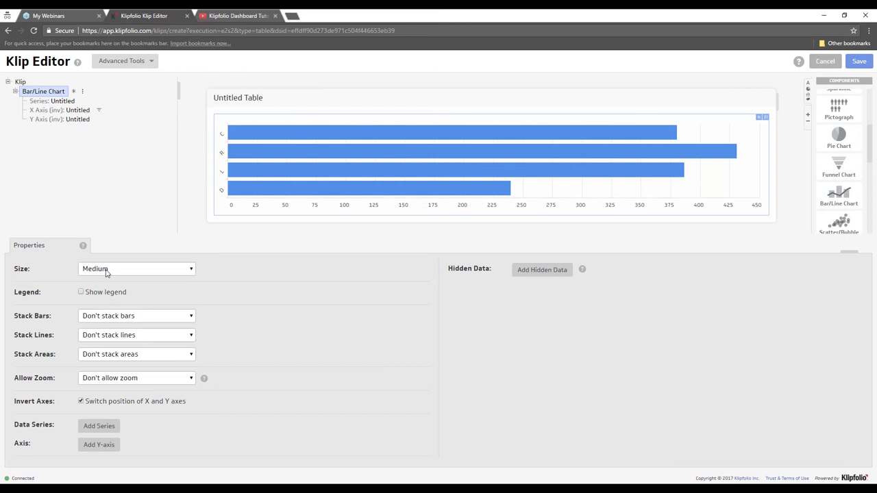
click(107, 273)
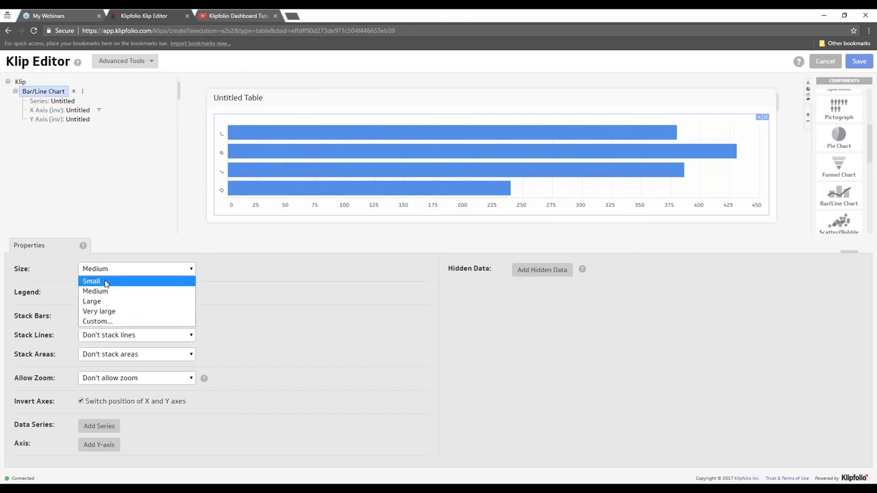
click(105, 282)
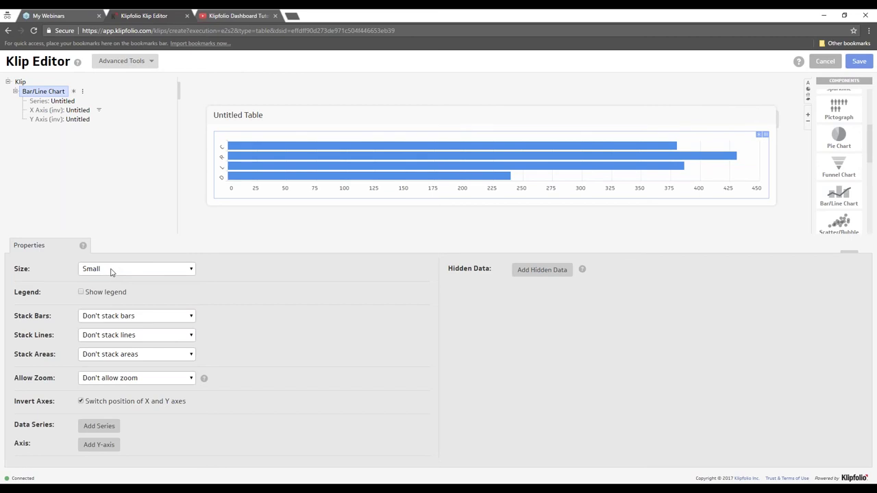
click(60, 111)
click(36, 246)
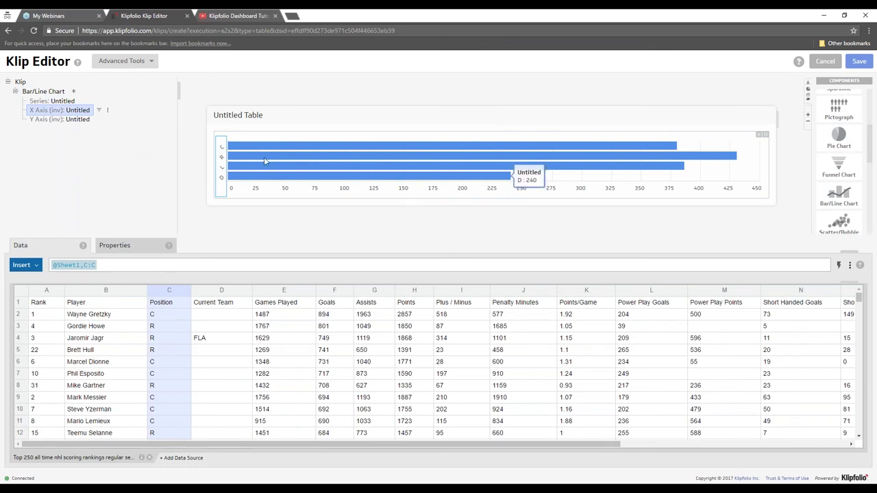
- Uncheck Invert Axes on the Bar/Line Chart so the four position bars stand upright
mouse_move(286, 149)
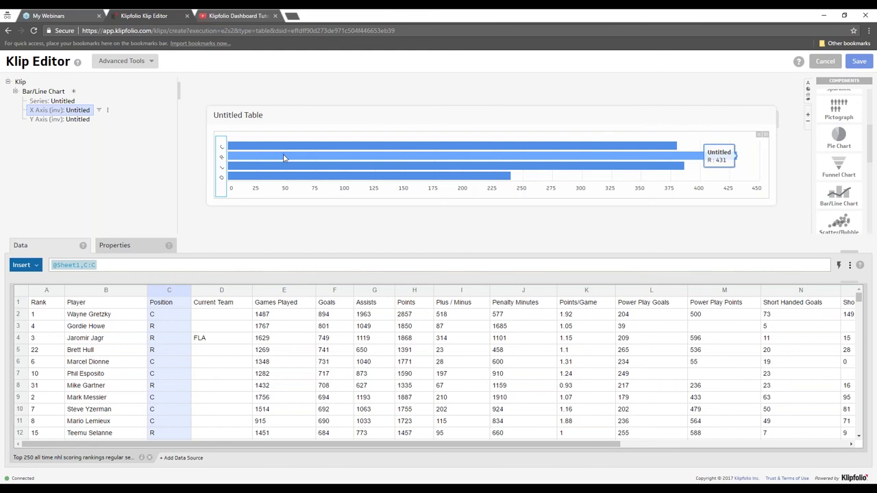
mouse_move(277, 180)
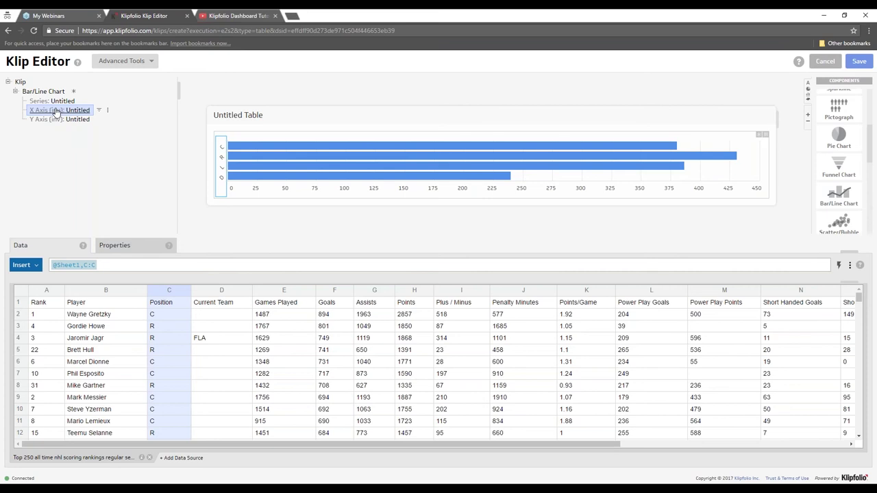
click(55, 92)
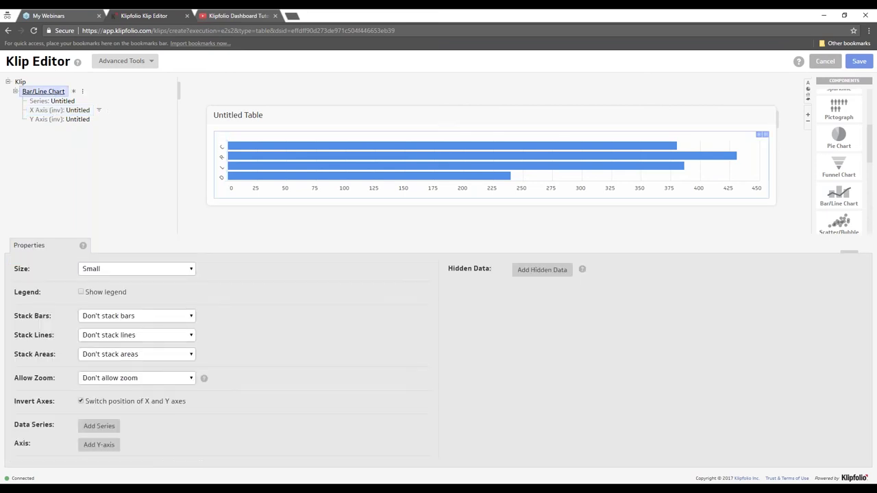
click(94, 402)
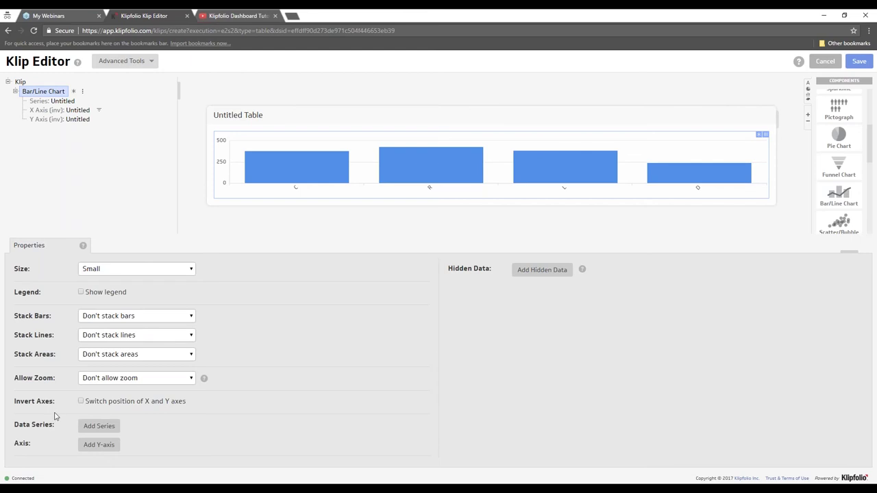
- Add a new series and relabel the first series as Goals
click(96, 427)
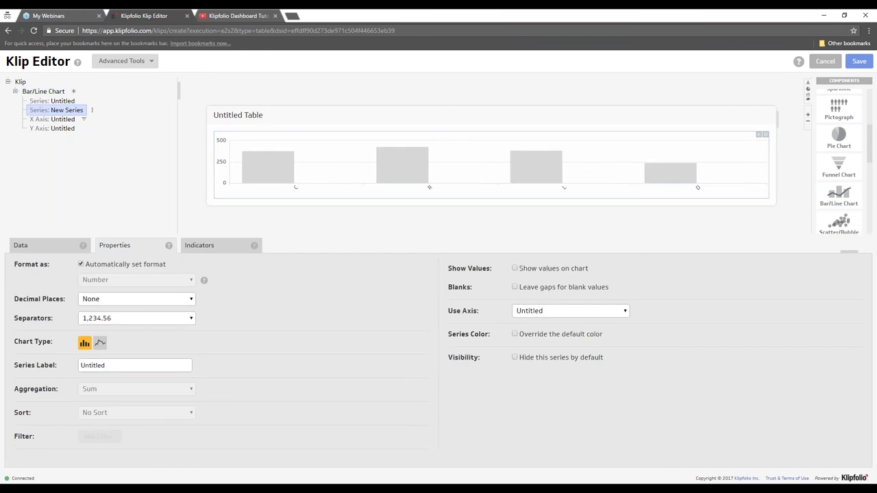
right_click(55, 101)
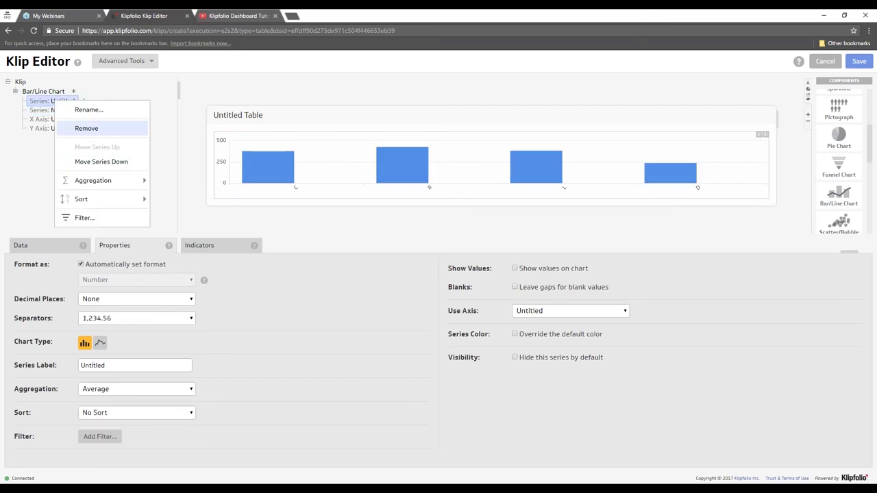
drag(127, 364, 67, 364)
text(Goals)
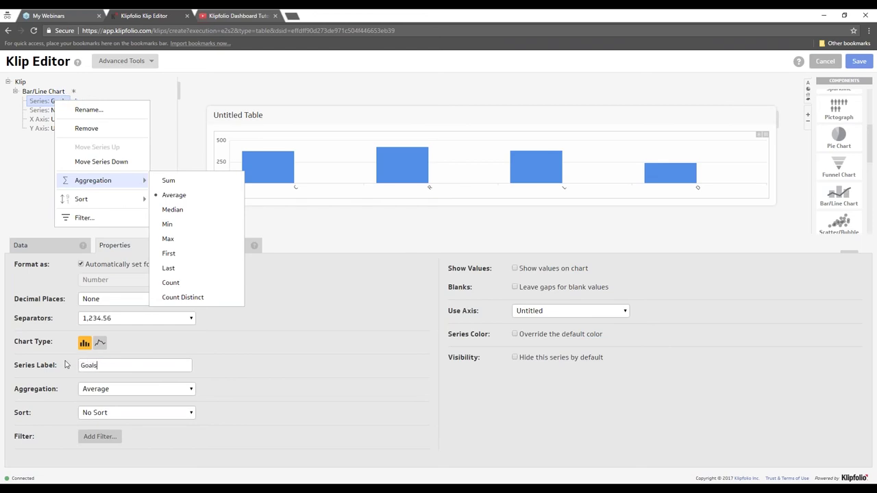
click(19, 197)
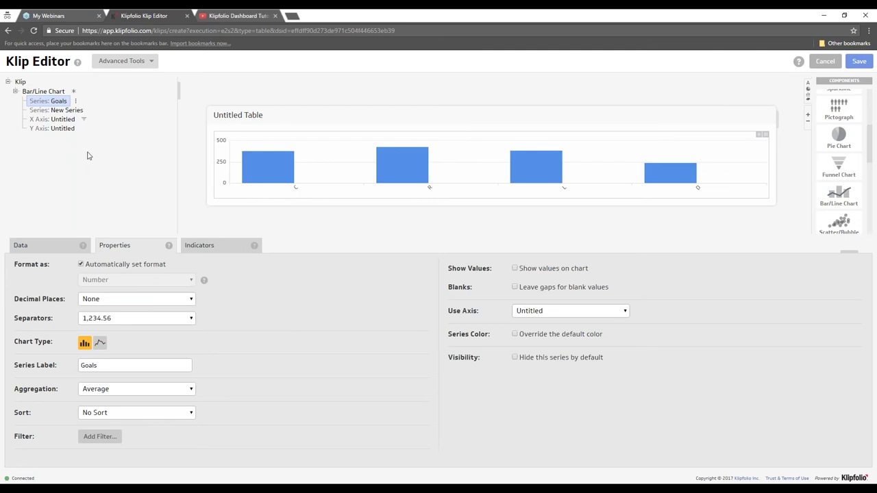
mouse_move(251, 173)
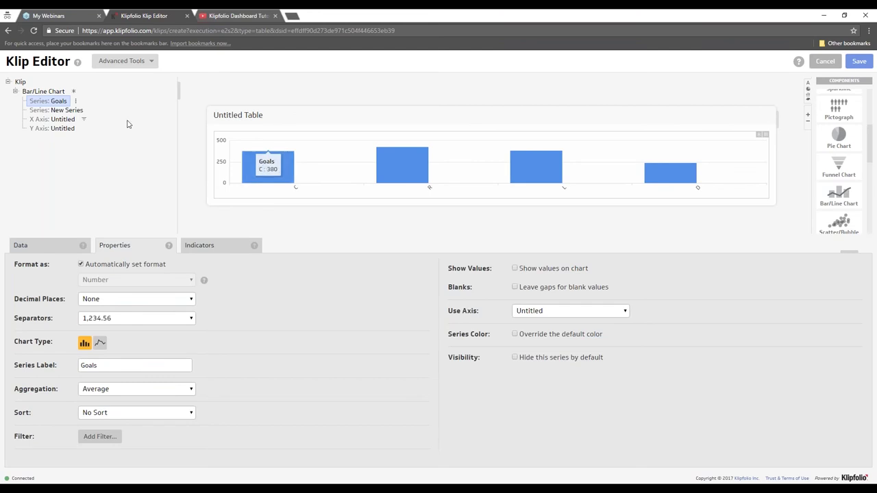
- Label the newly added series Assists
click(72, 111)
double_click(95, 365)
text(Assists)
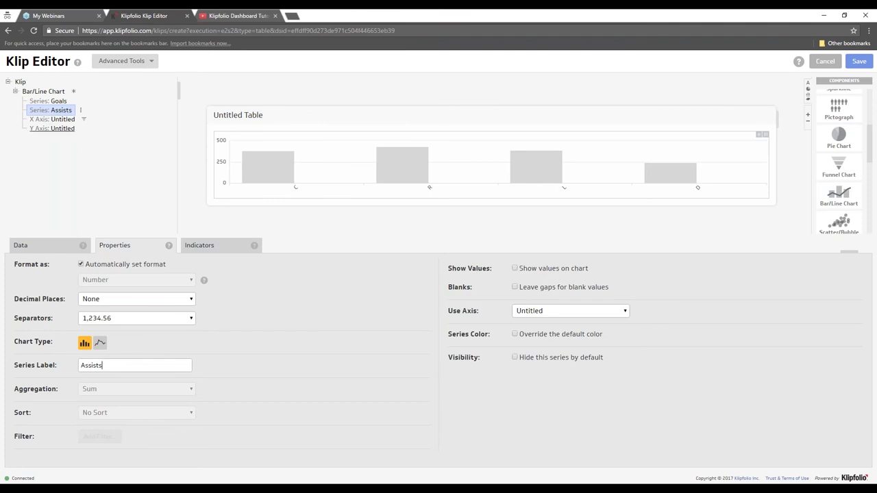
- Feed the Assists series from column G and set the Goals series aggregation to Average
click(20, 245)
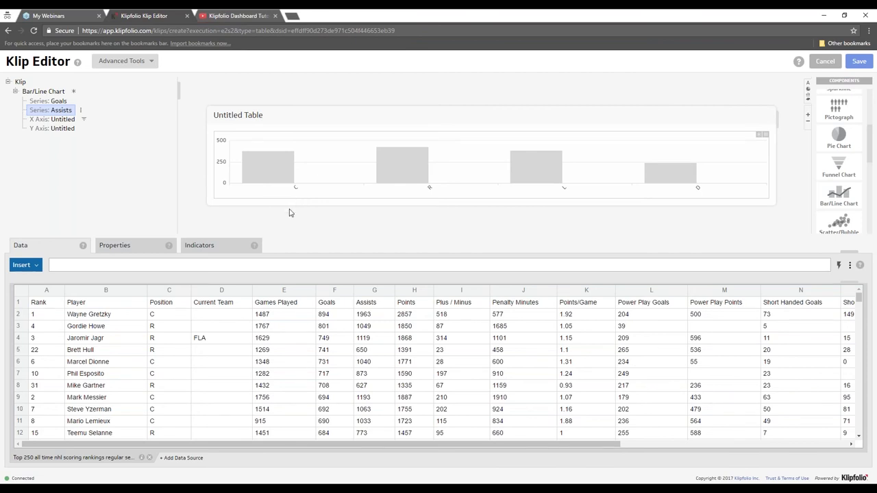
click(385, 295)
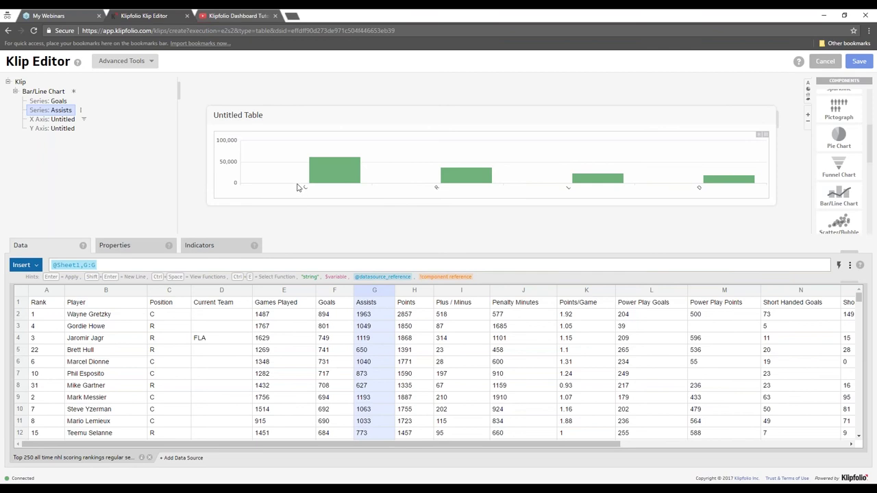
click(45, 101)
right_click(44, 102)
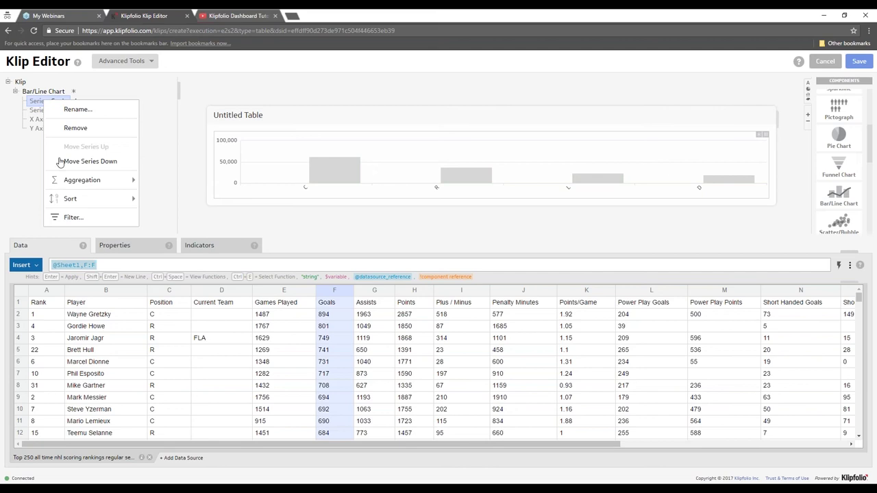
mouse_move(72, 181)
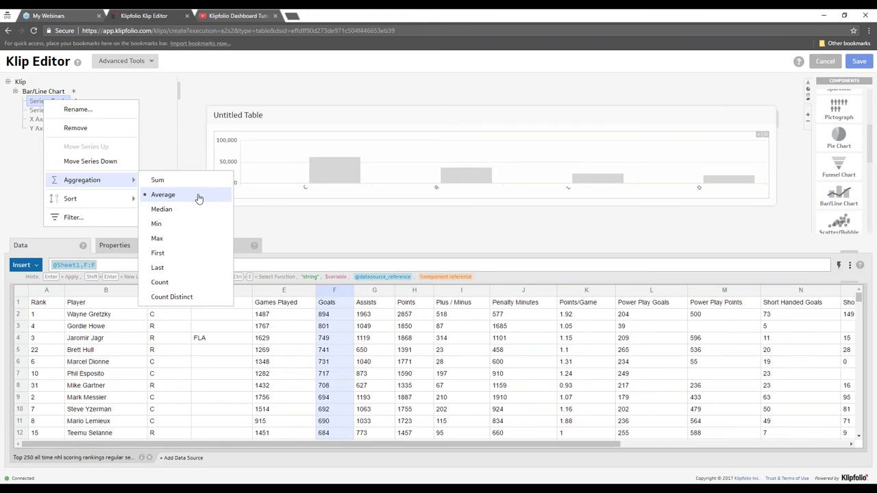
click(198, 197)
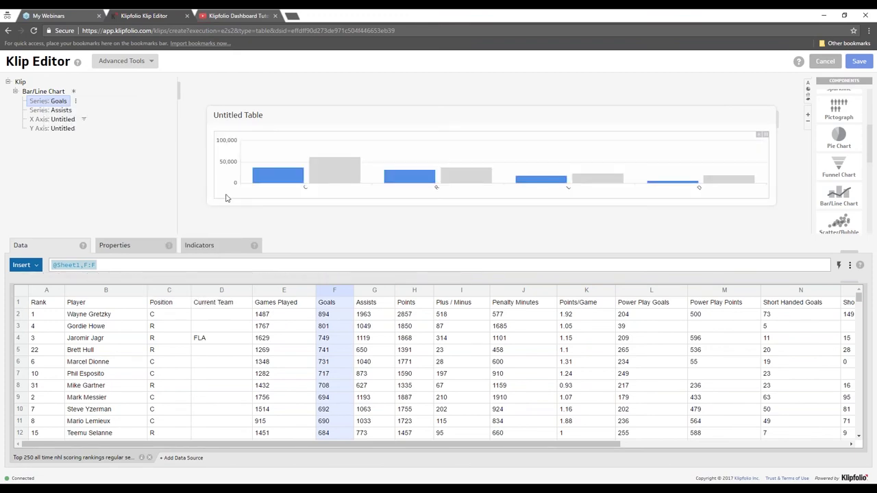
mouse_move(287, 183)
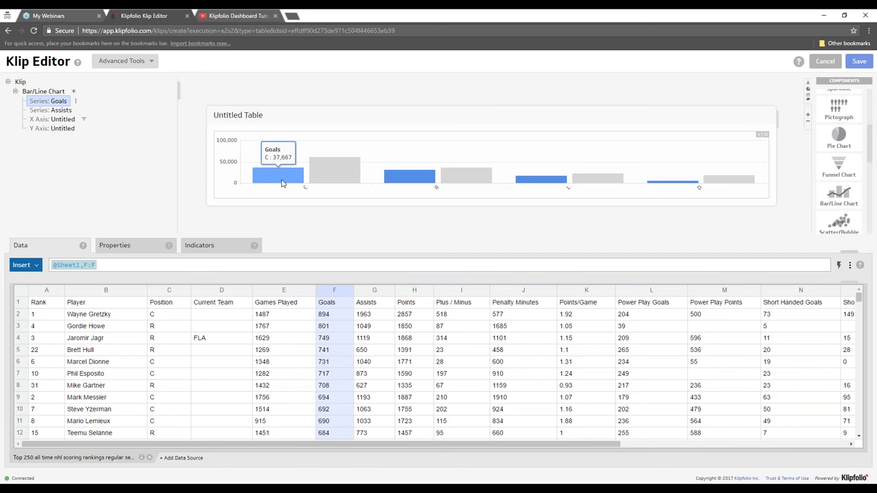
mouse_move(317, 183)
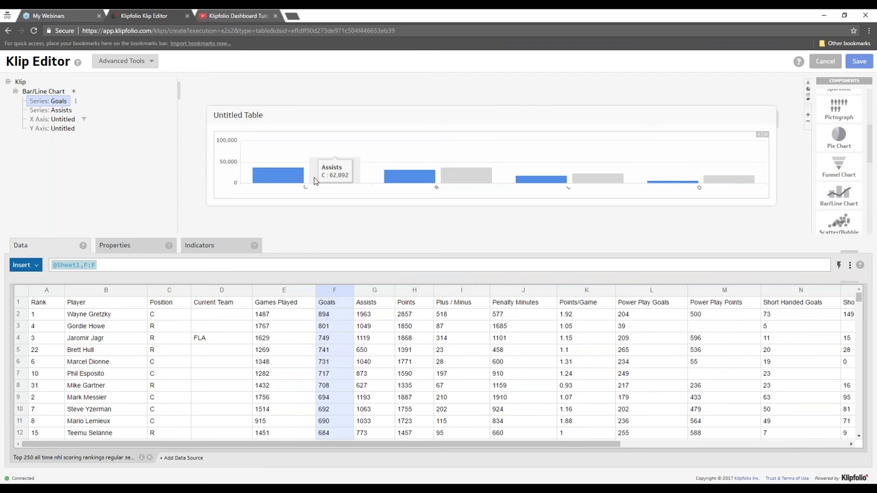
click(41, 92)
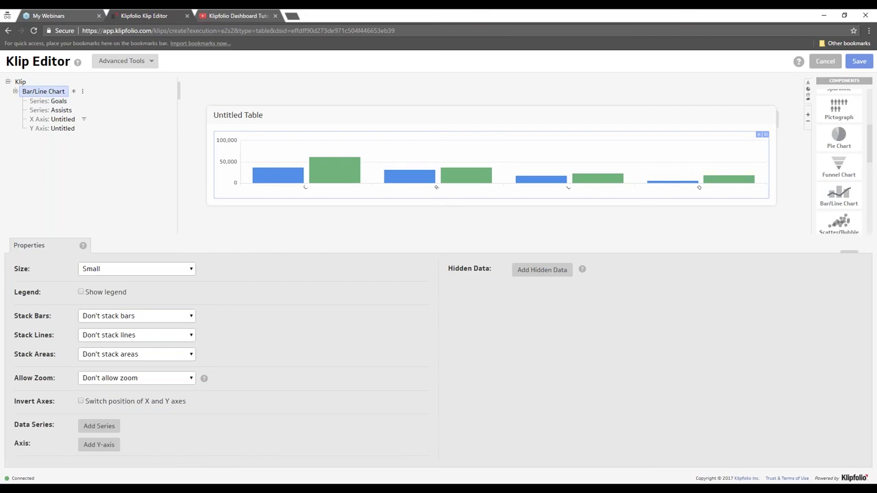
- Set Stack Bars to Stack all bars, then view the Assists series' Data tab
click(148, 318)
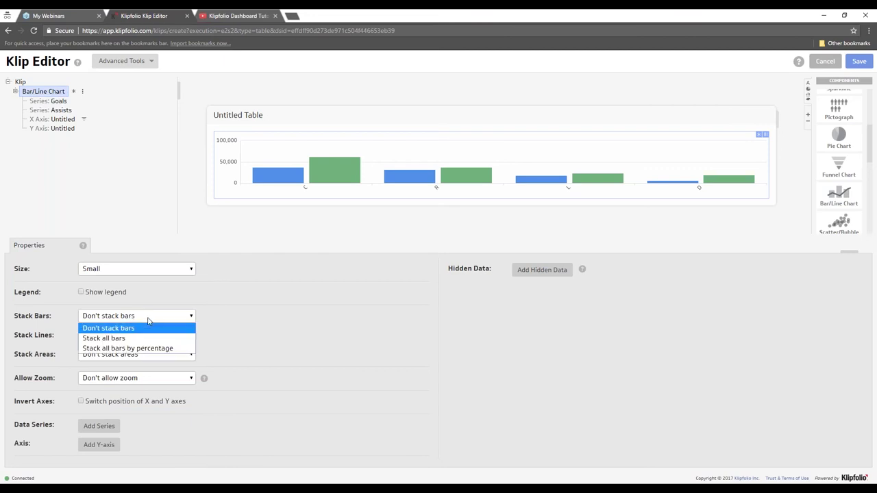
click(140, 339)
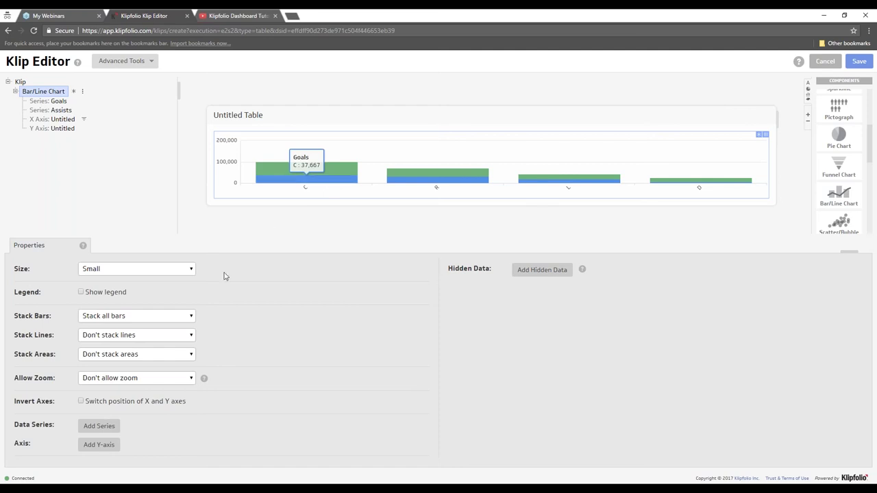
click(31, 110)
click(43, 248)
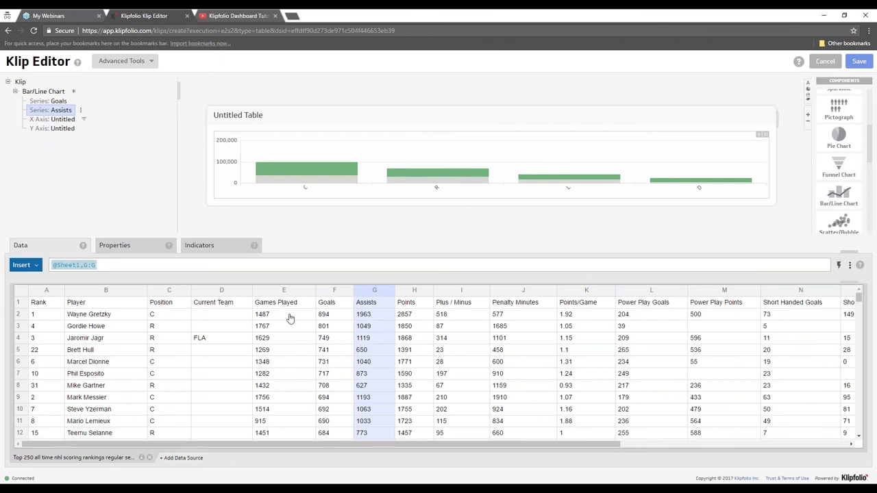
click(57, 101)
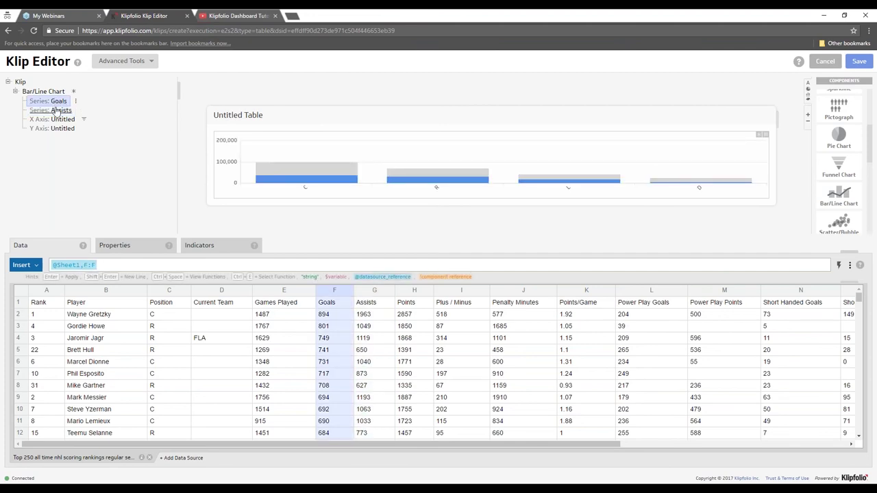
click(55, 111)
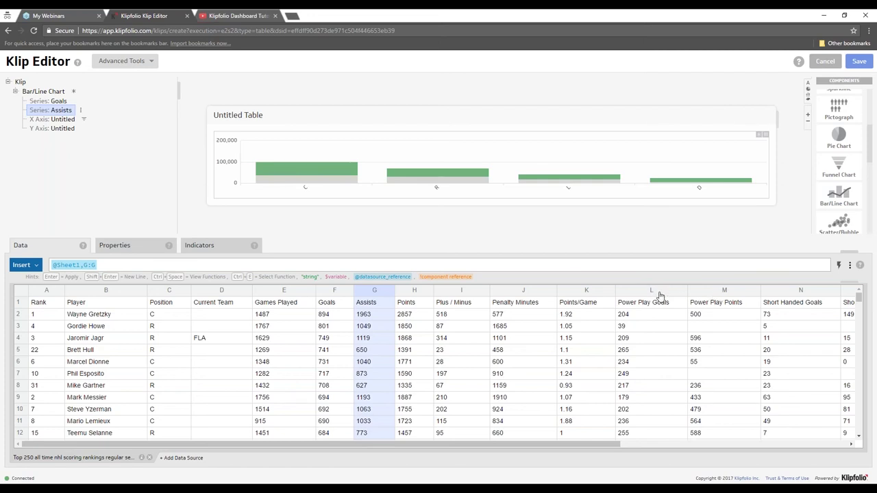
click(659, 291)
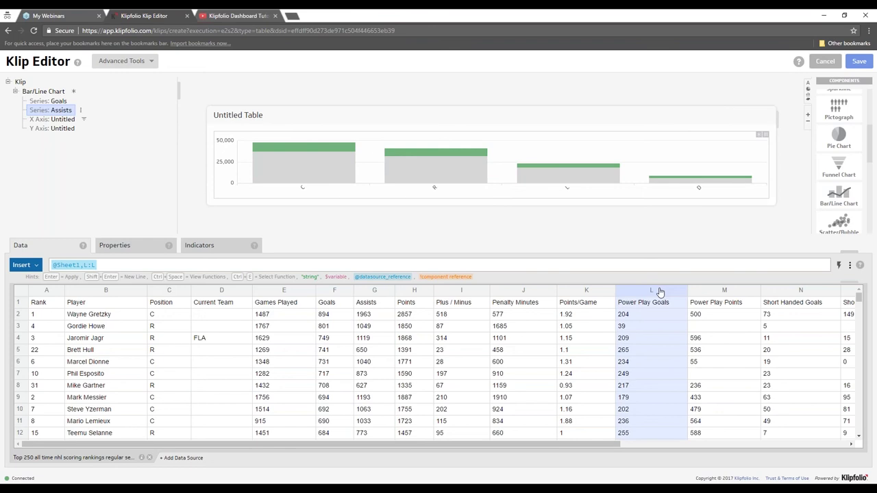
- Rename the second series' label from Assists to Power Play Goals
click(117, 245)
double_click(104, 365)
text(Goals)
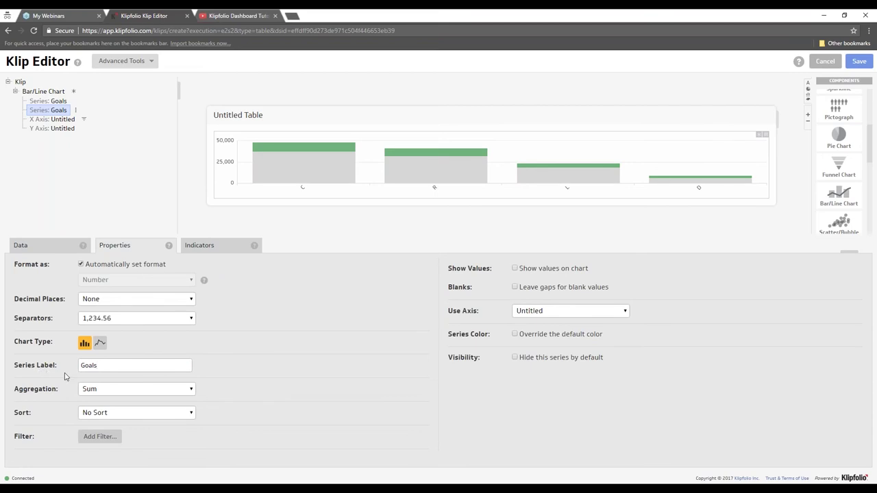
key(BackSpace)
key(BackSpace)
key(BackSpace)
text(Power Play Goals)
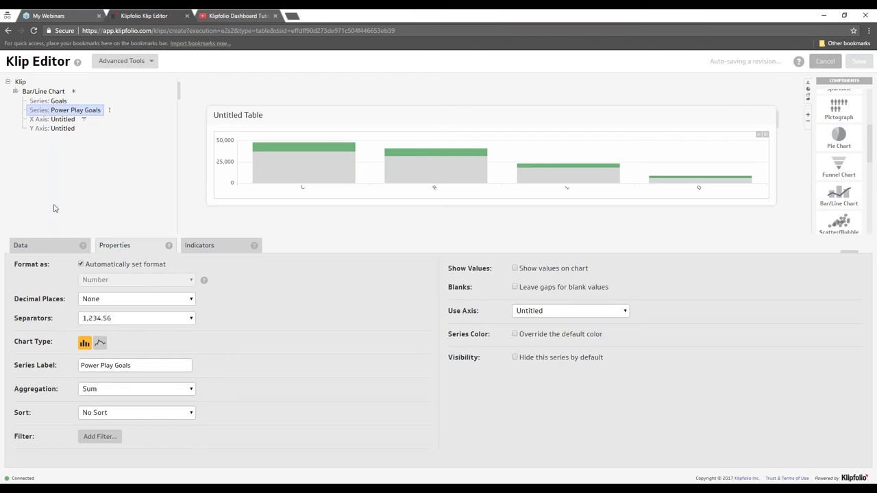
click(54, 246)
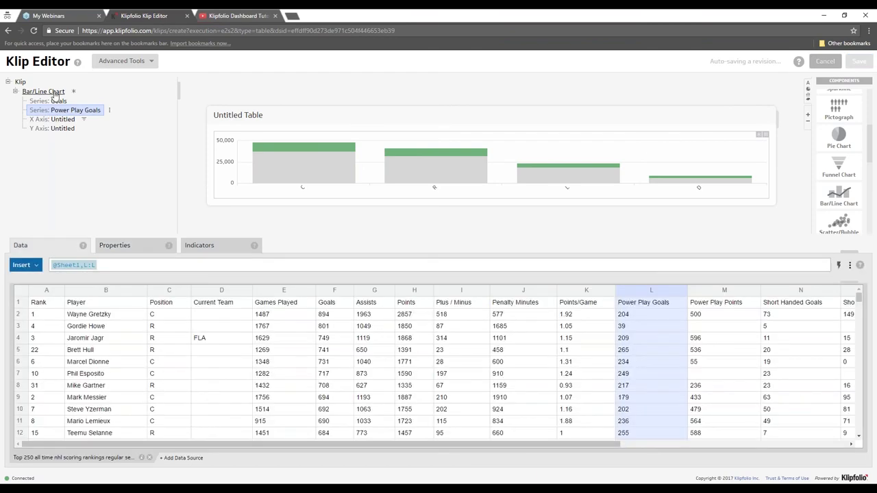
- Change Stack Bars to percentage stacking so each position fills a 100 scale
click(43, 91)
click(106, 317)
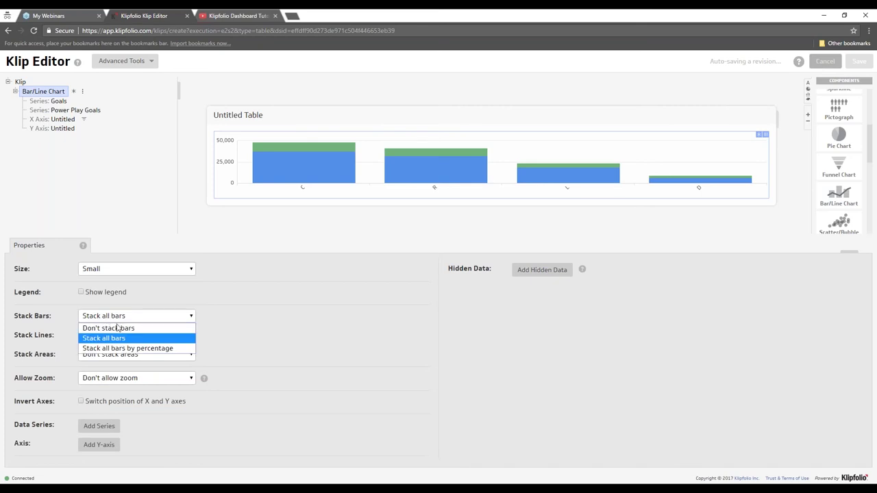
click(155, 351)
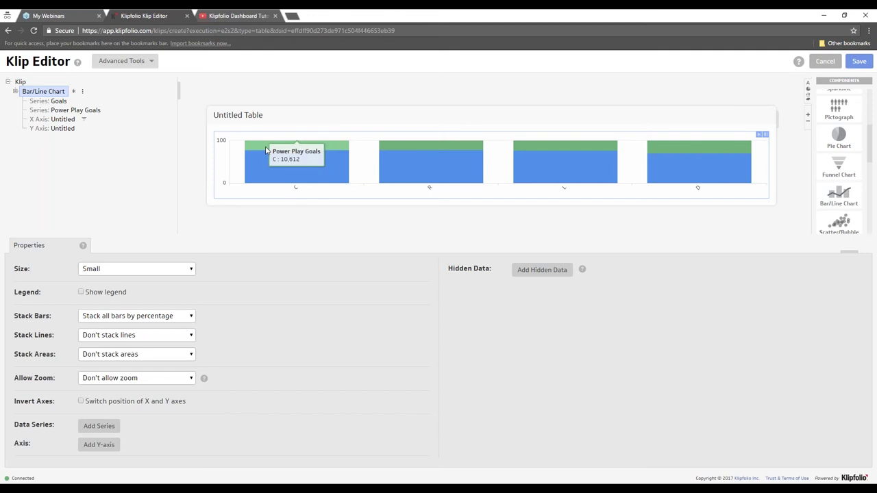
- Inspect the X axis Position data formula, then select the Power Play Goals series
click(61, 121)
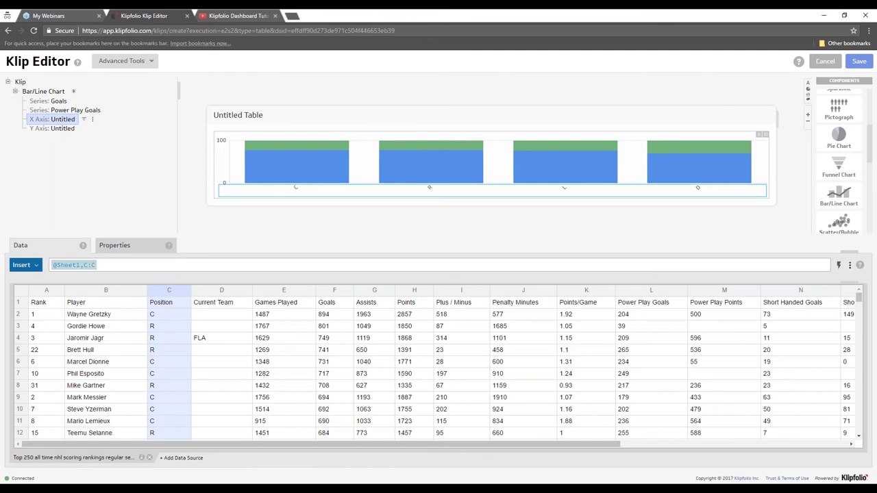
click(108, 264)
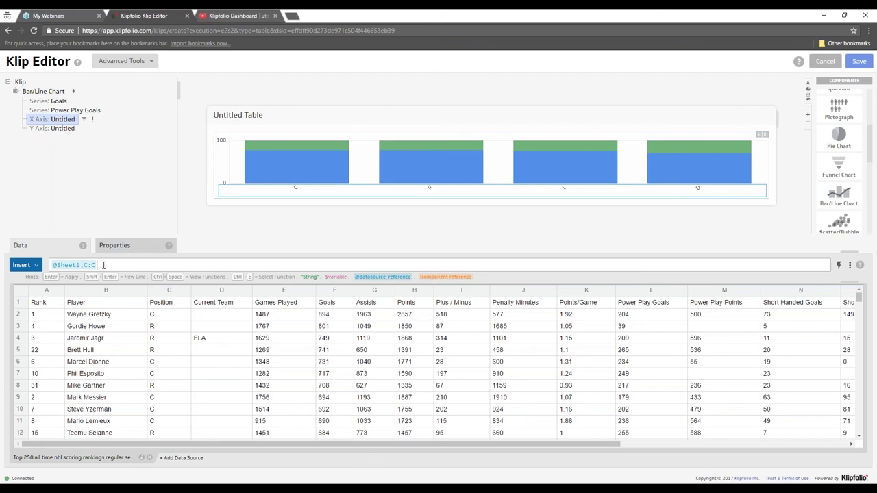
click(86, 110)
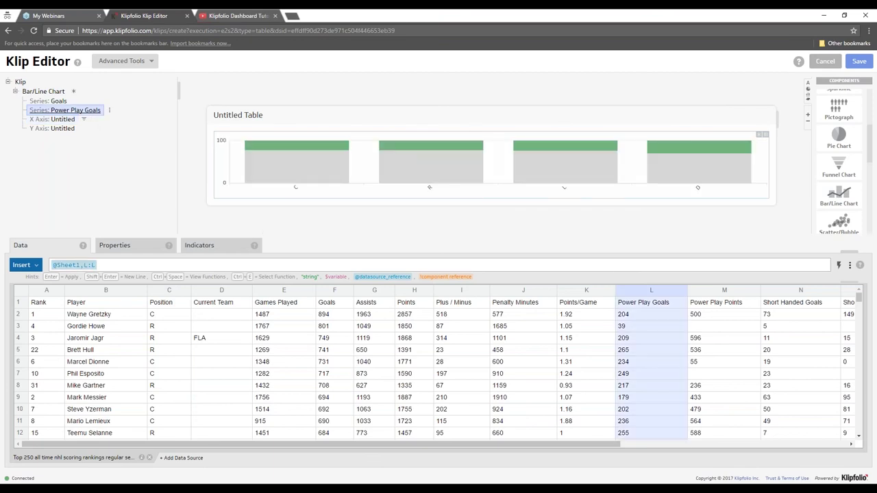
- Remove the Power Play Goals series and set Stack Bars to Don't stack bars
right_click(83, 111)
click(131, 143)
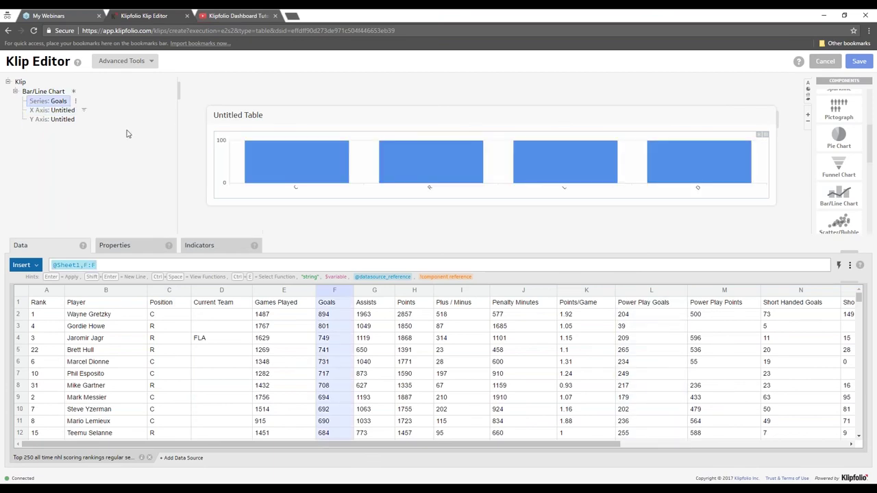
click(46, 93)
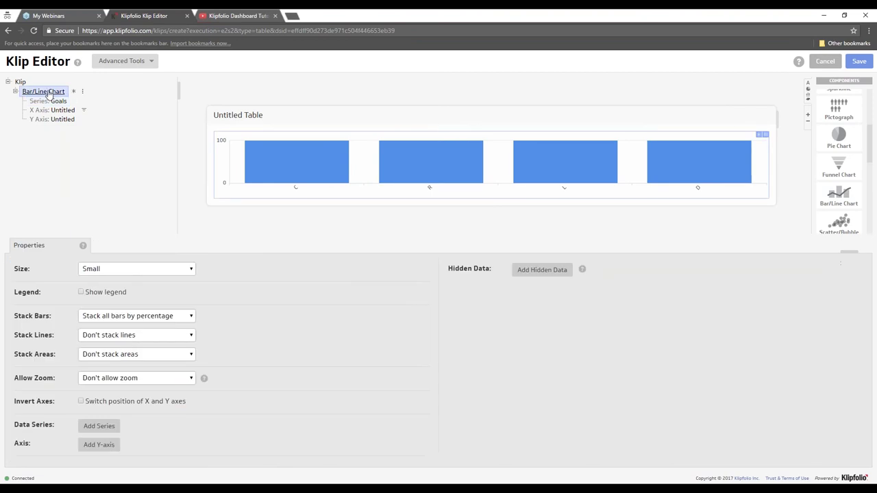
click(134, 316)
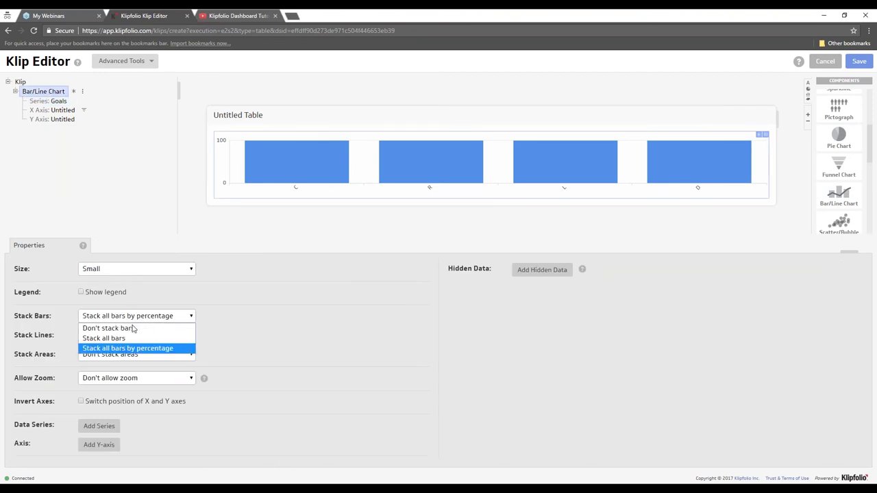
click(108, 329)
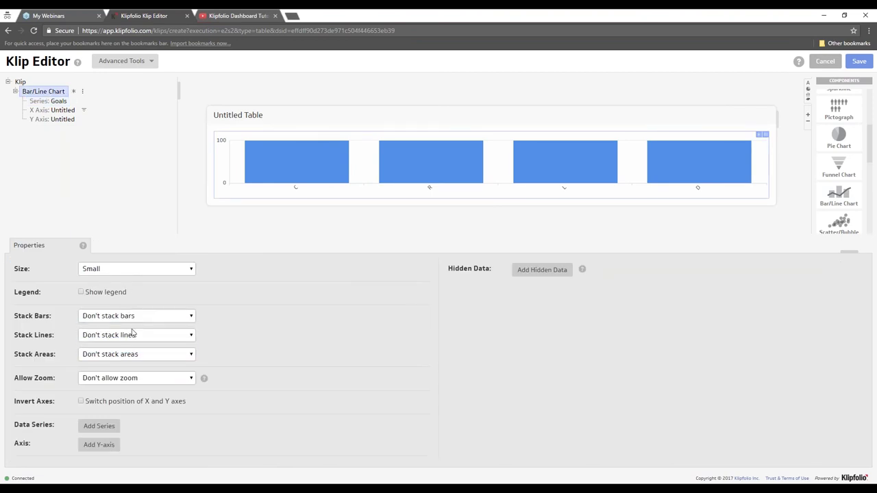
- View the X axis Position data and open then cancel its Edit Filter dialog
click(54, 110)
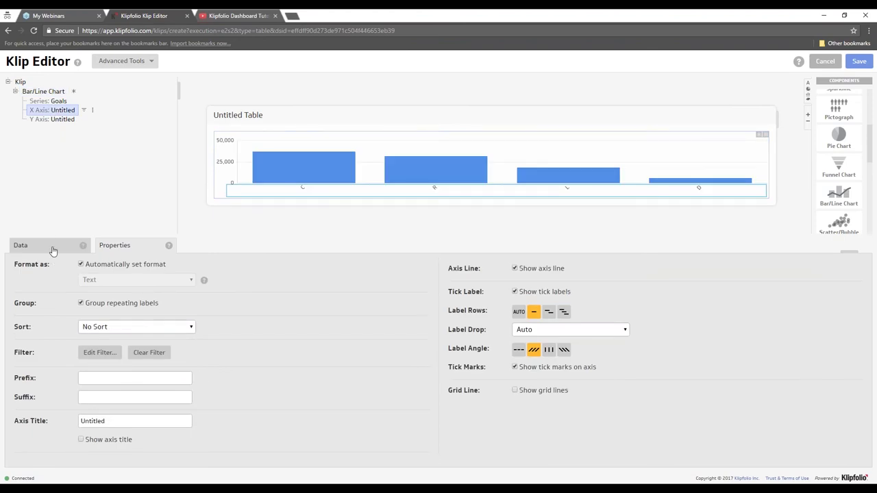
click(53, 249)
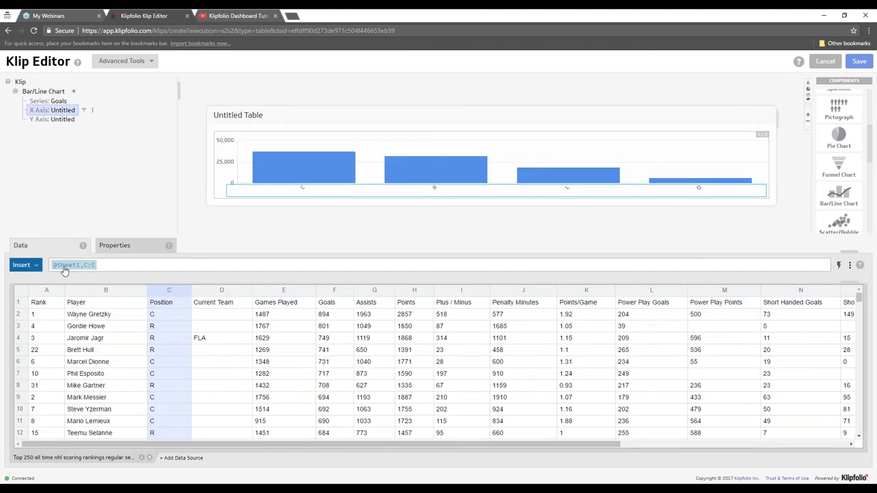
right_click(64, 270)
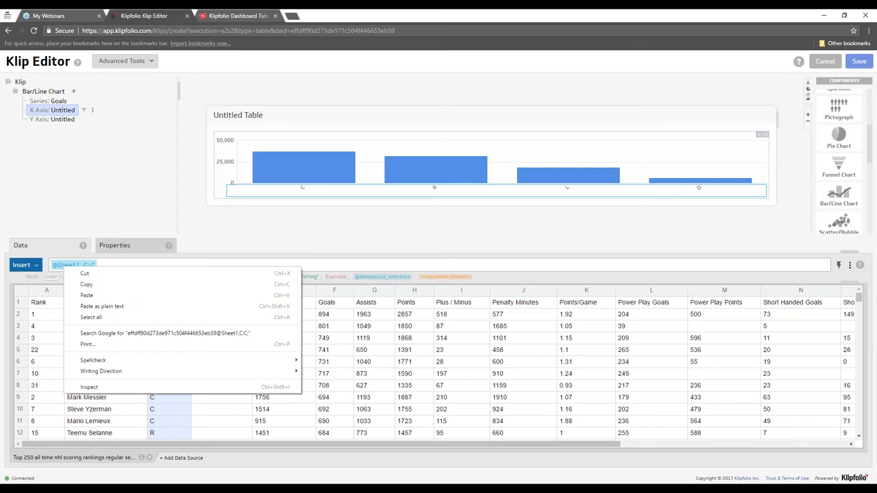
right_click(66, 109)
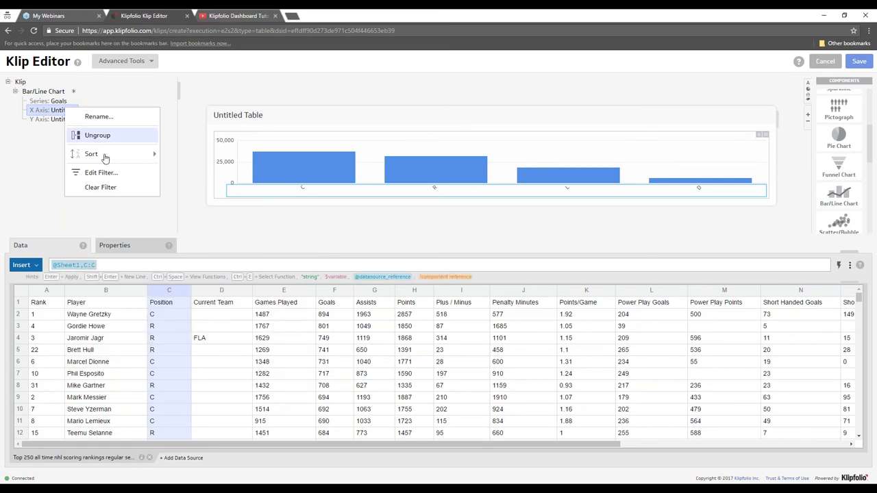
click(102, 173)
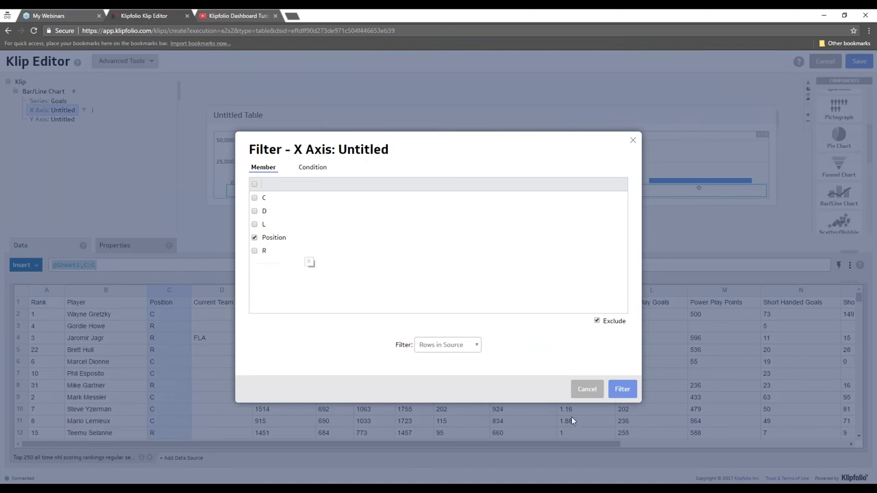
click(587, 391)
- Ungroup the X axis into per-player bars, then group it back by position
right_click(63, 111)
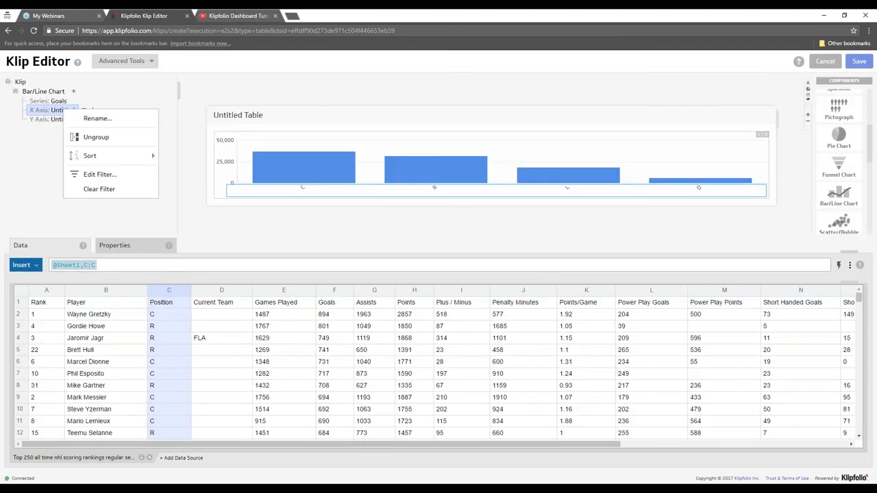
click(111, 141)
right_click(72, 114)
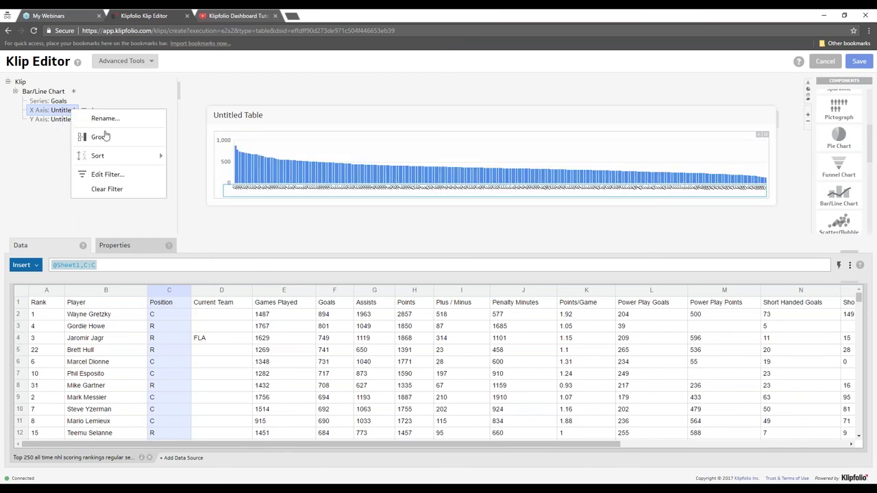
click(100, 138)
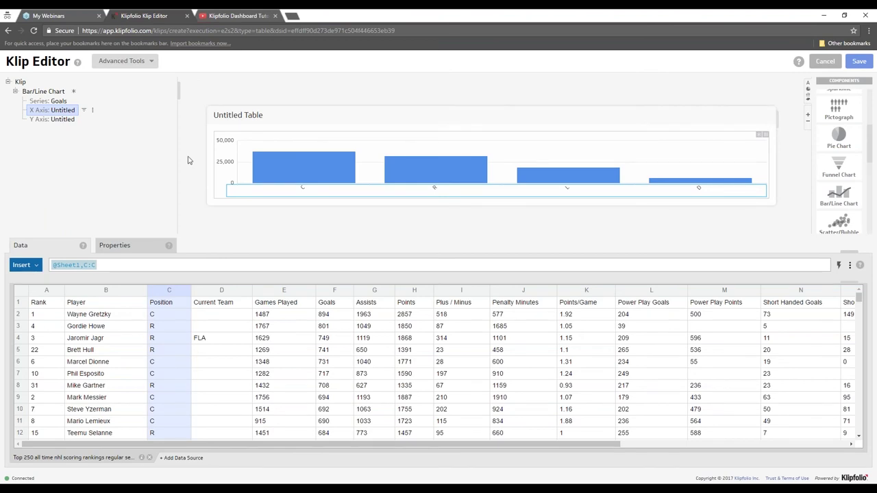
mouse_move(284, 174)
- Sort the Goals series Lowest to Highest, then check the X Axis and Goals series data
click(52, 101)
right_click(54, 101)
mouse_move(74, 183)
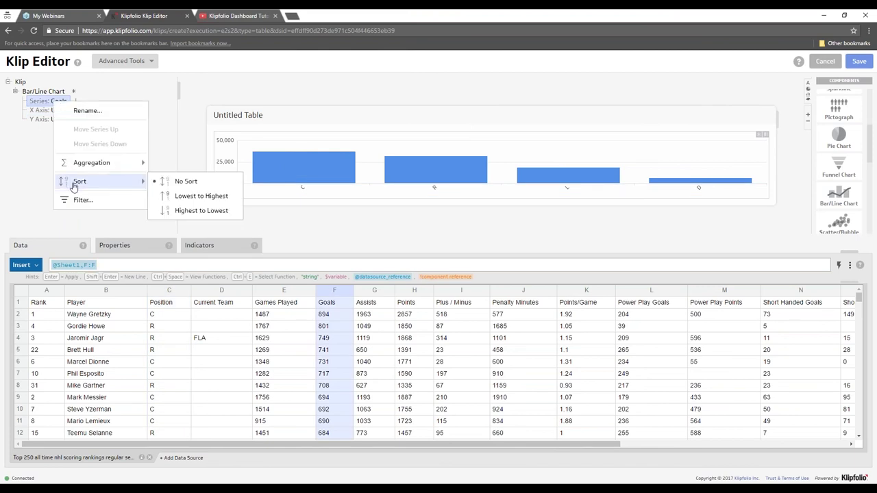
click(217, 196)
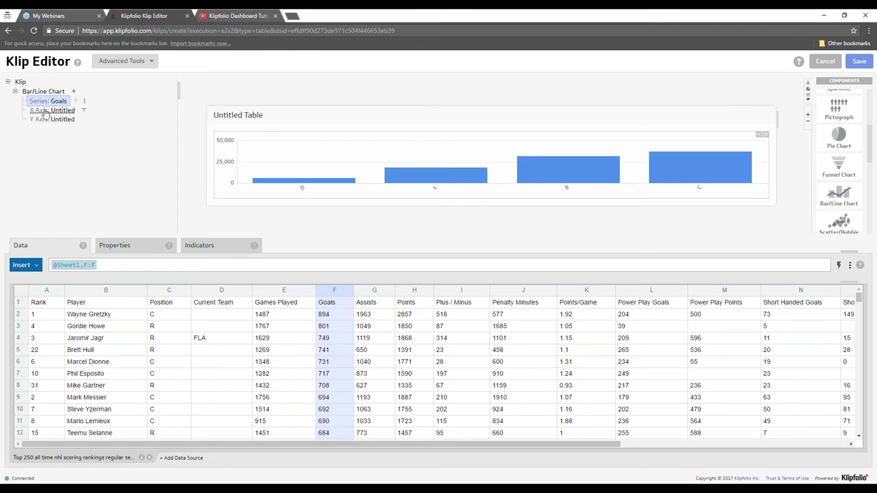
click(46, 110)
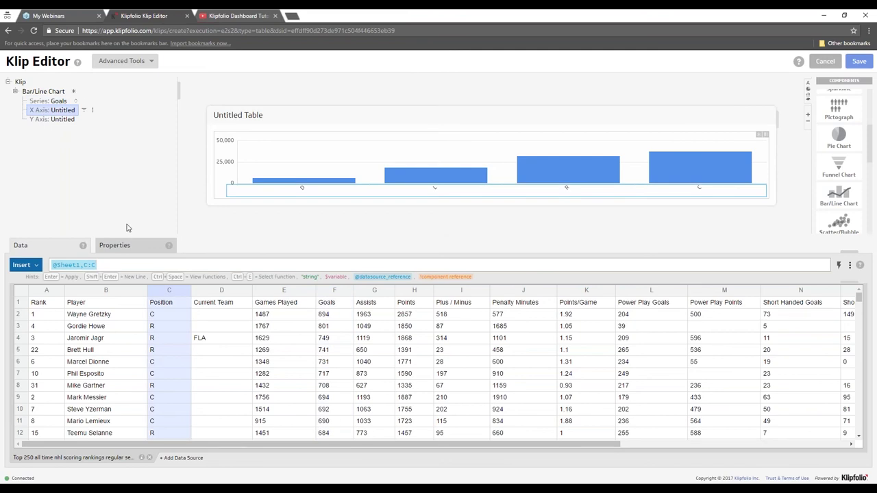
click(47, 101)
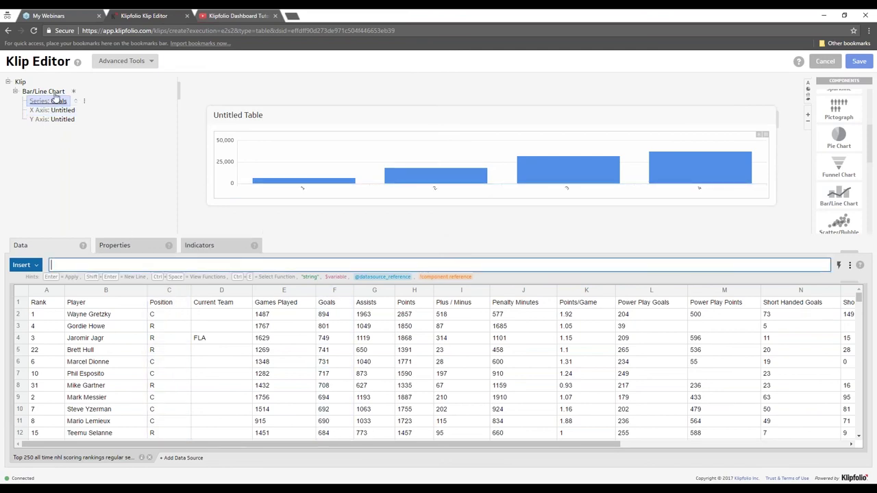
- Delete the x-axis filter, the x-axis grouping and the Goals sort from the applied actions
click(75, 100)
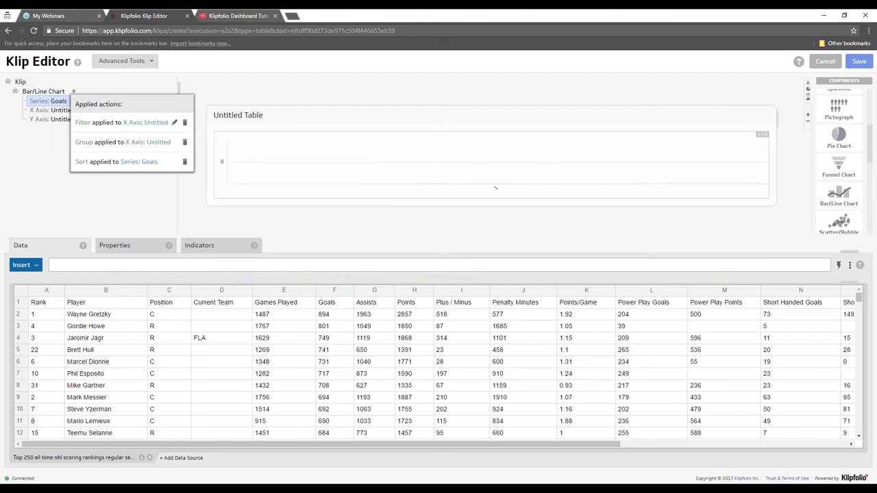
click(185, 122)
click(83, 100)
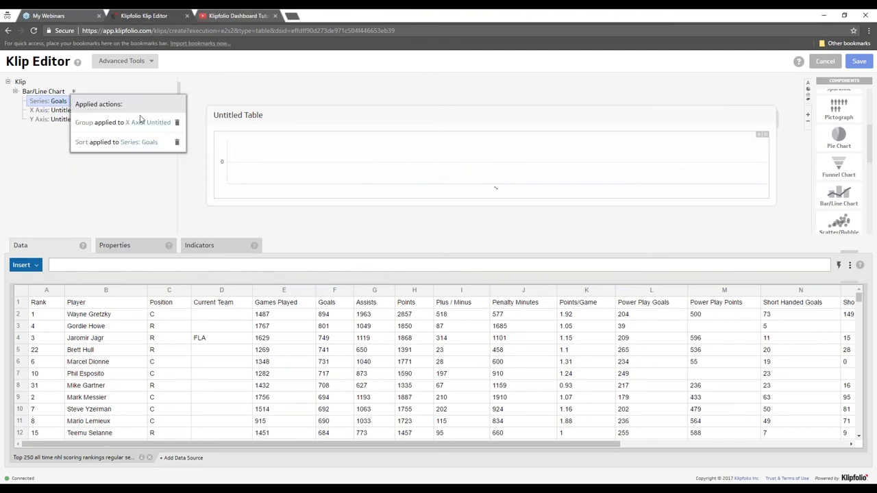
click(176, 122)
click(86, 98)
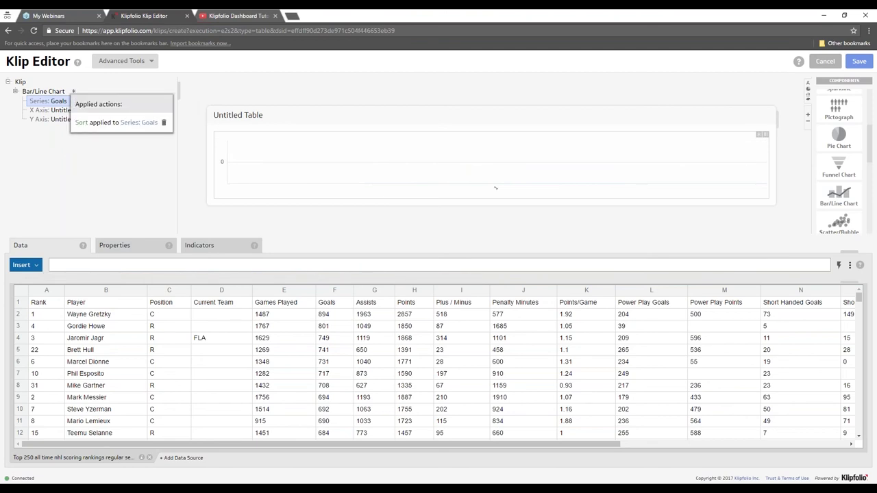
click(165, 122)
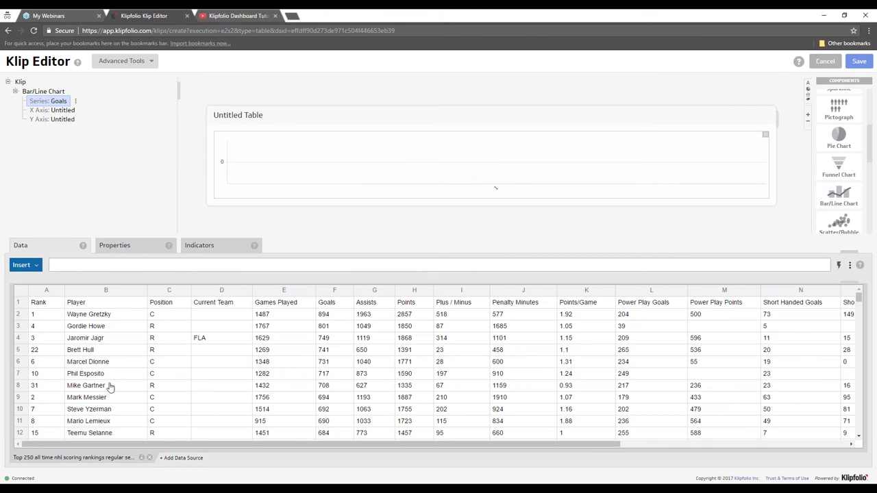
click(101, 314)
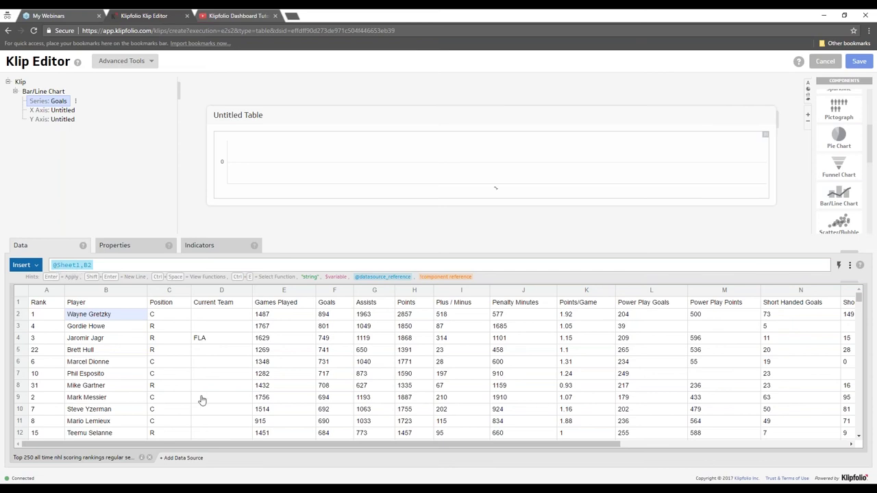
drag(403, 446, 323, 446)
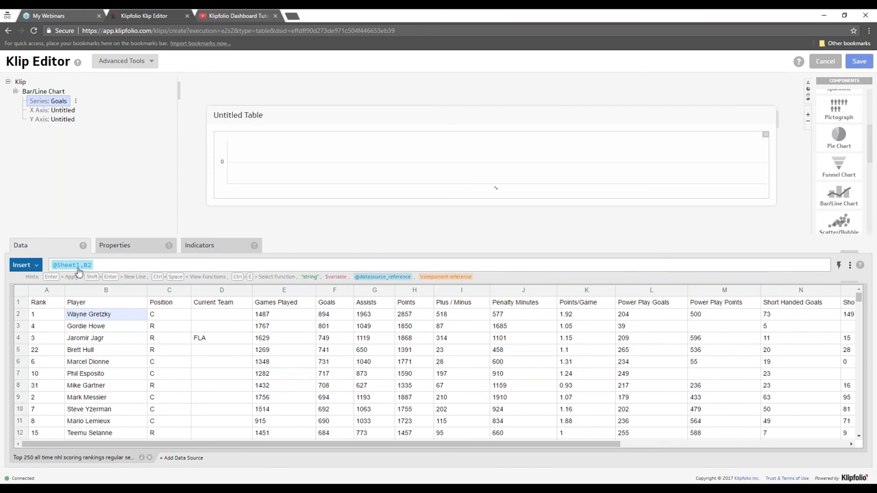
- Try the whole Player column, then cells B5:B8, in the Goals formula, then clear it
click(103, 265)
click(117, 291)
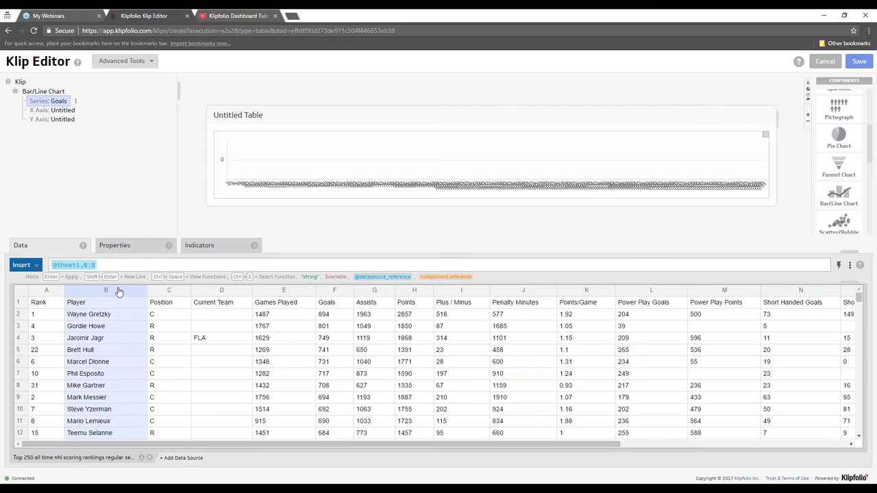
drag(94, 350, 91, 381)
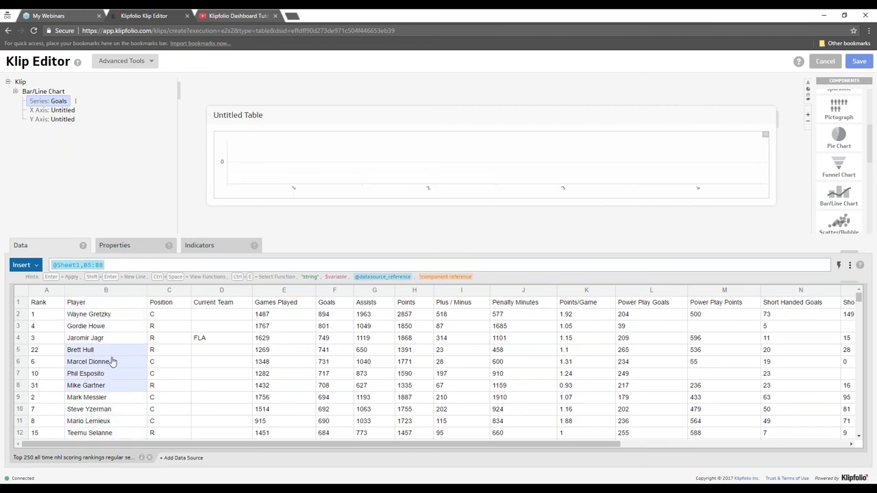
click(120, 266)
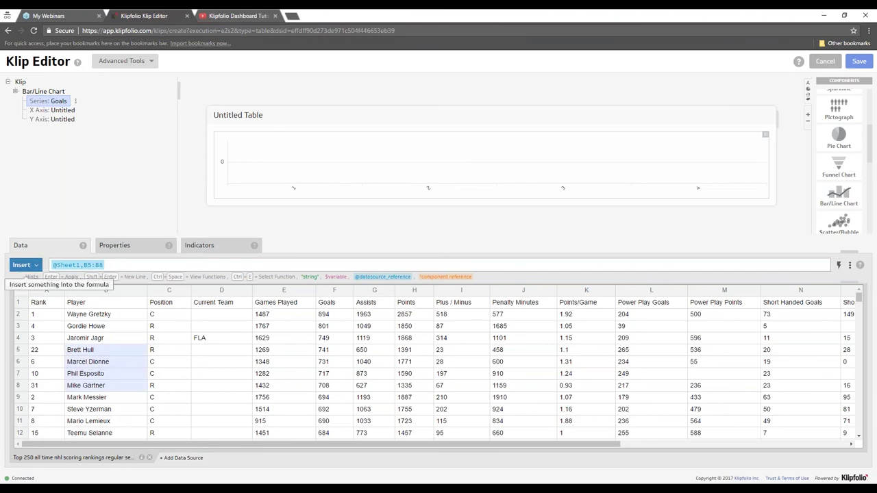
key(ctrl+a)
key(BackSpace)
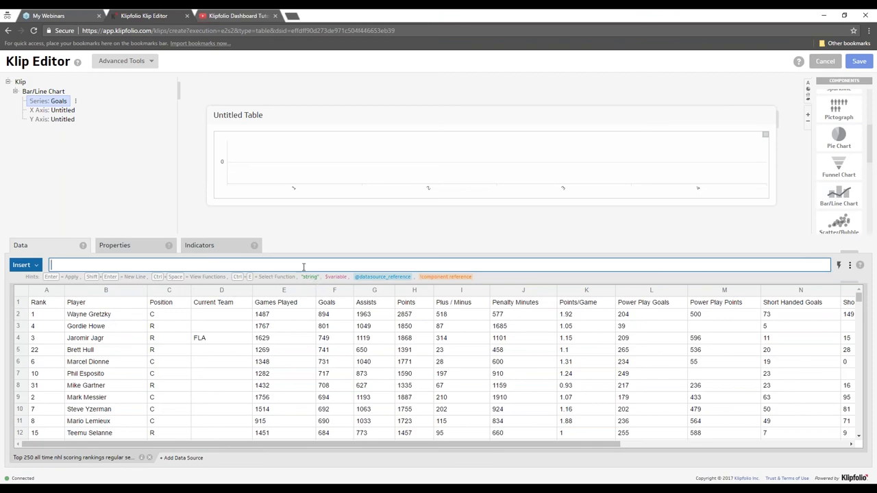
- Try a Sheet1 reference and cell B2 in the Goals formula, then empty the formula
text(@Sheet1,A1;)
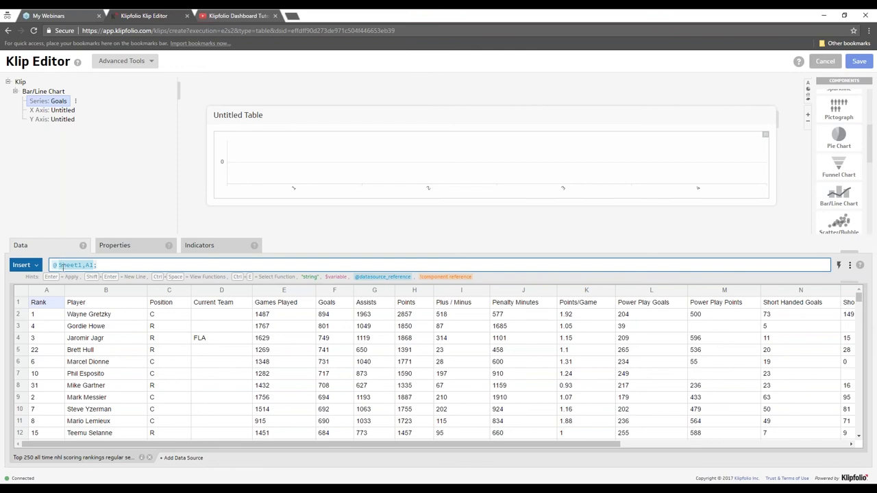
text(sheet1)
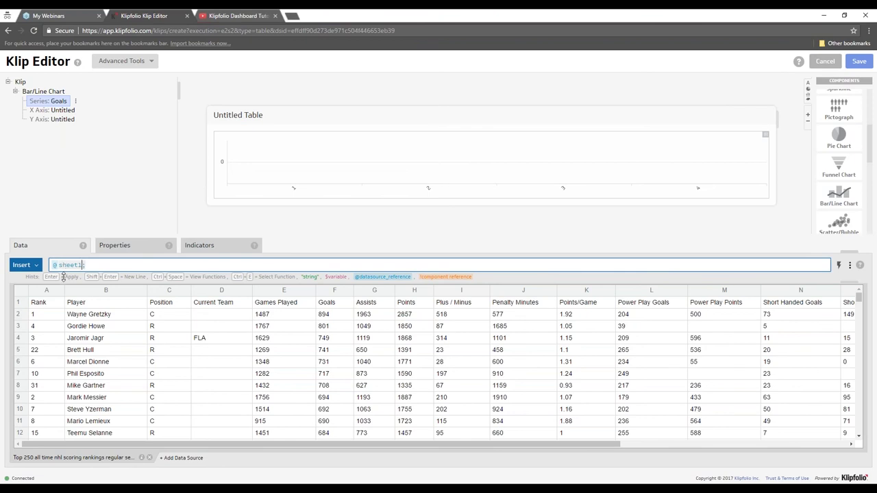
click(98, 314)
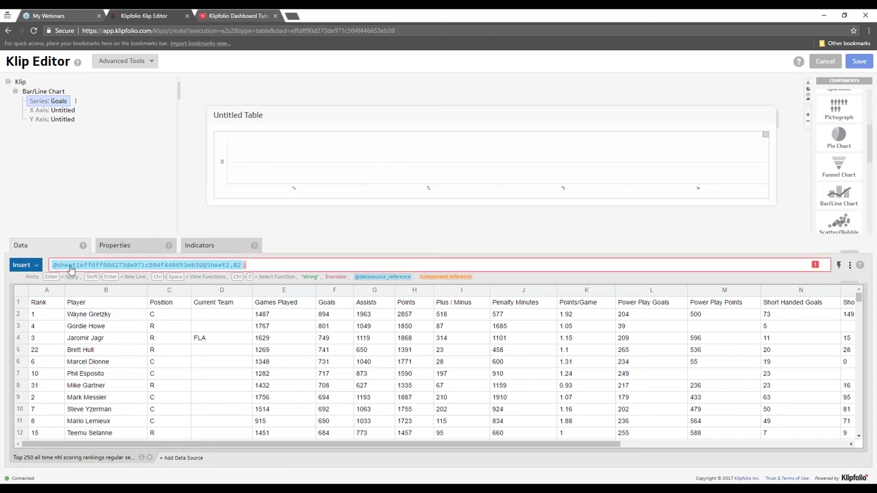
key(ctrl+a)
key(BackSpace)
click(97, 316)
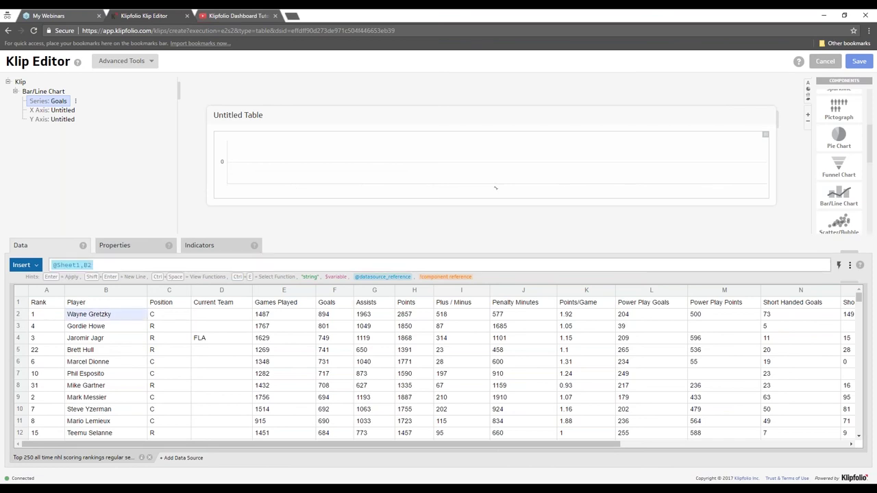
click(133, 263)
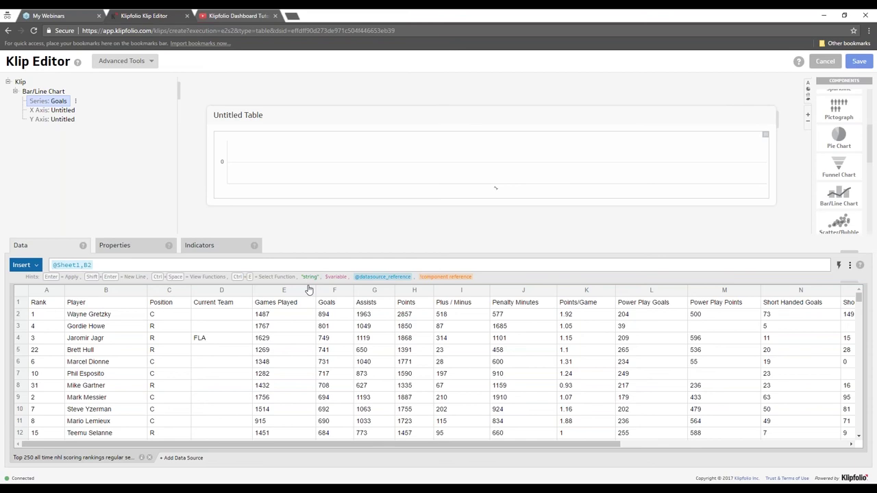
click(123, 265)
key(BackSpace)
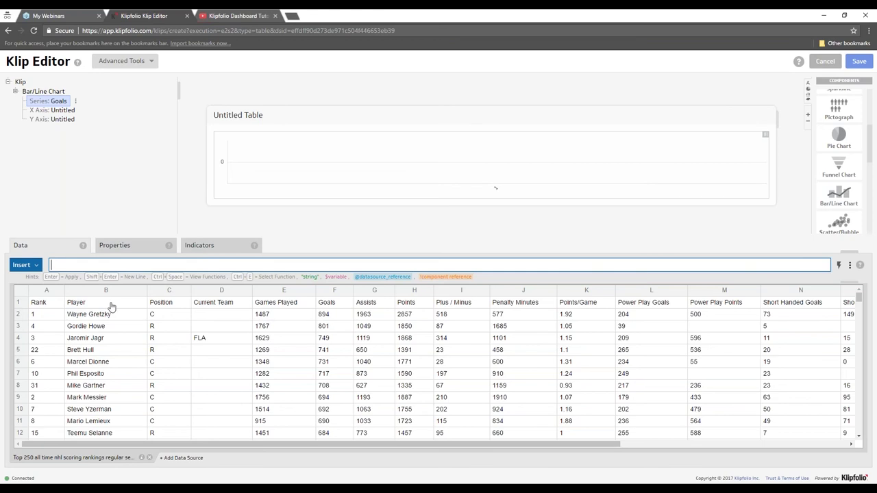
- Set the X axis to the whole Player column (B:B) and widen the chart preview
click(65, 111)
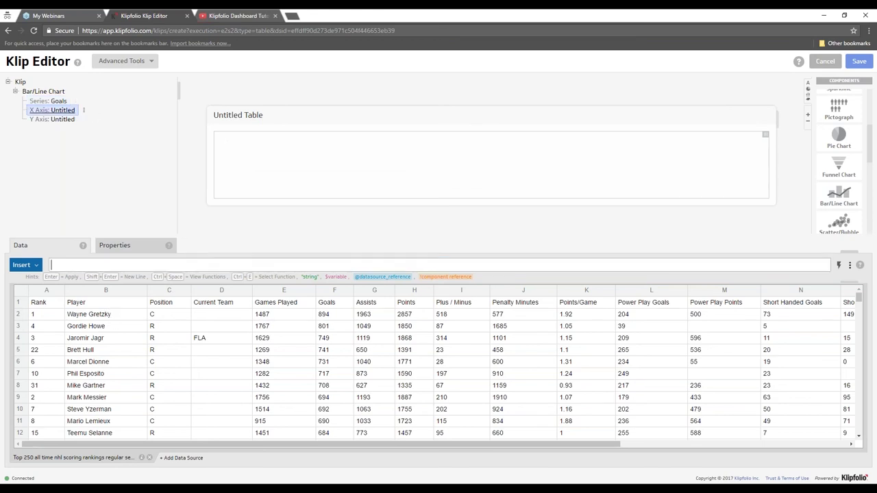
click(91, 292)
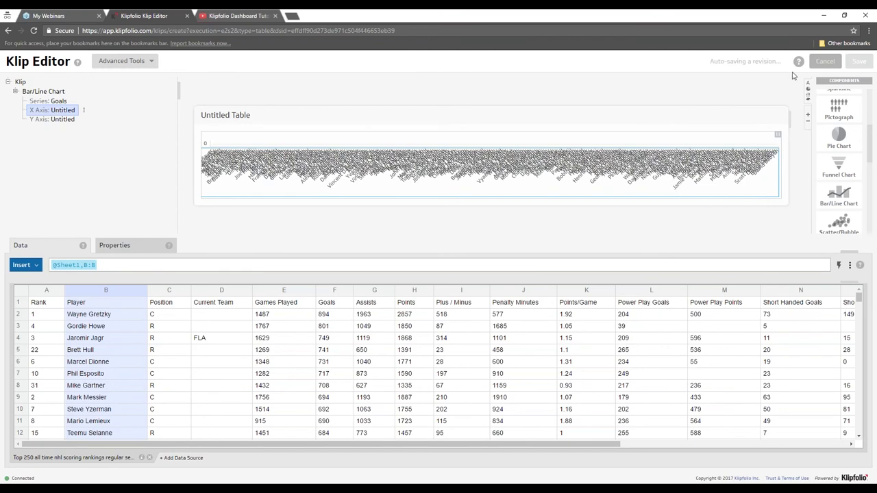
drag(795, 140, 807, 143)
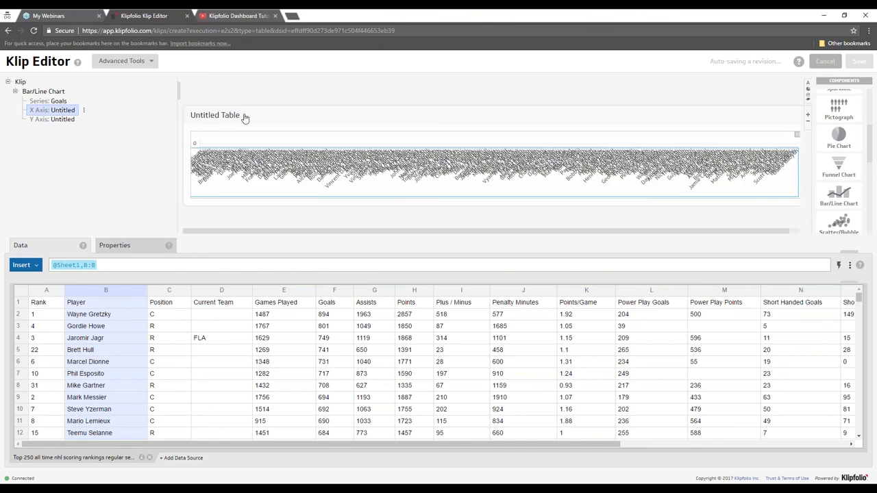
click(57, 103)
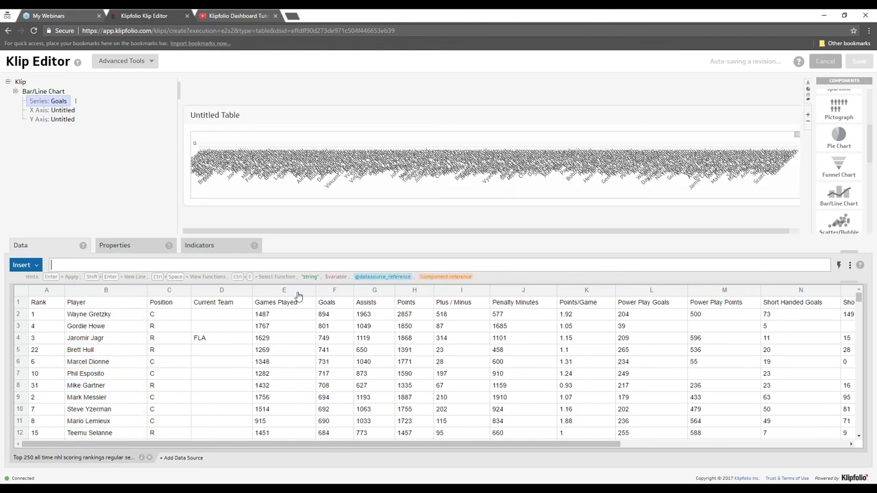
- Plot the Games Played column (E) as the series and label it 'Games Played'
click(287, 292)
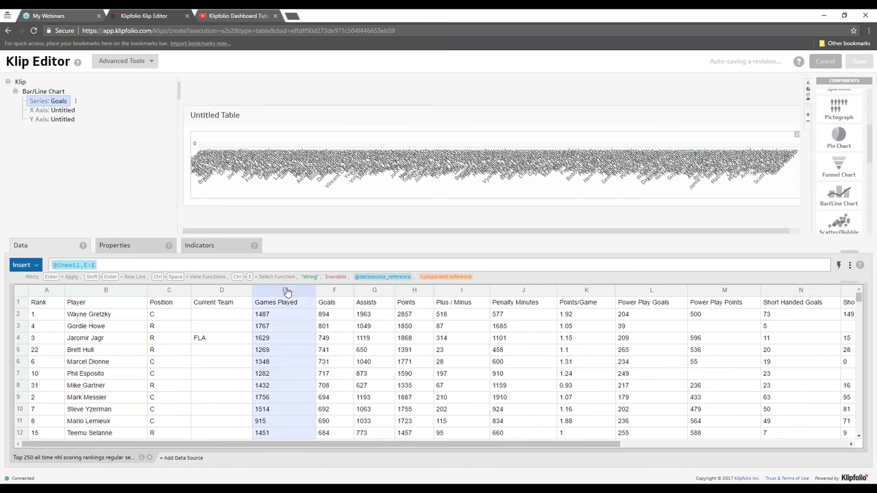
click(135, 247)
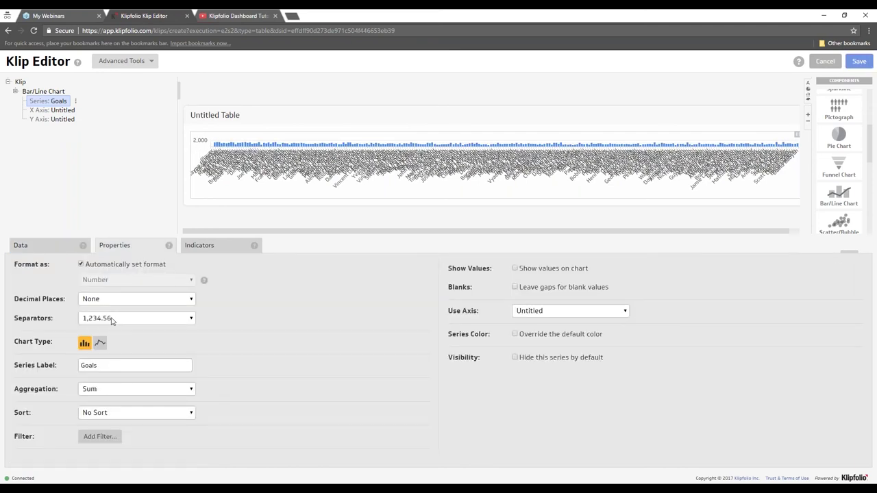
drag(102, 366, 56, 366)
text(Games Played)
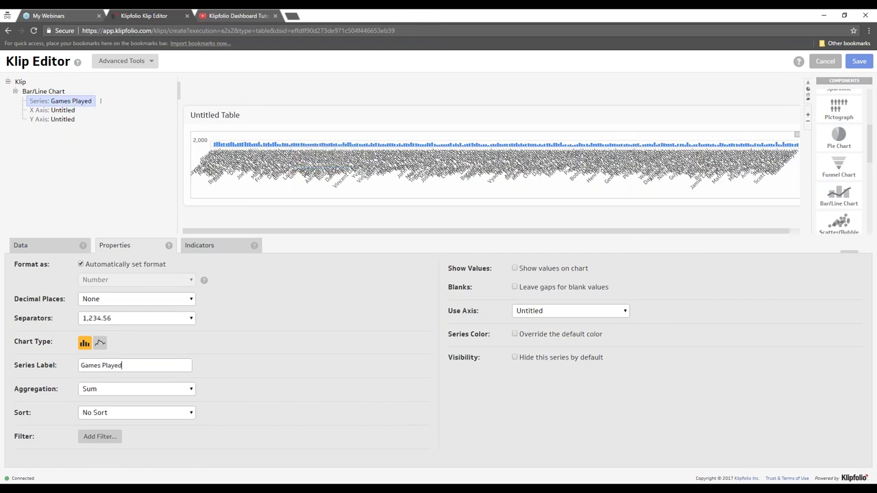
click(43, 91)
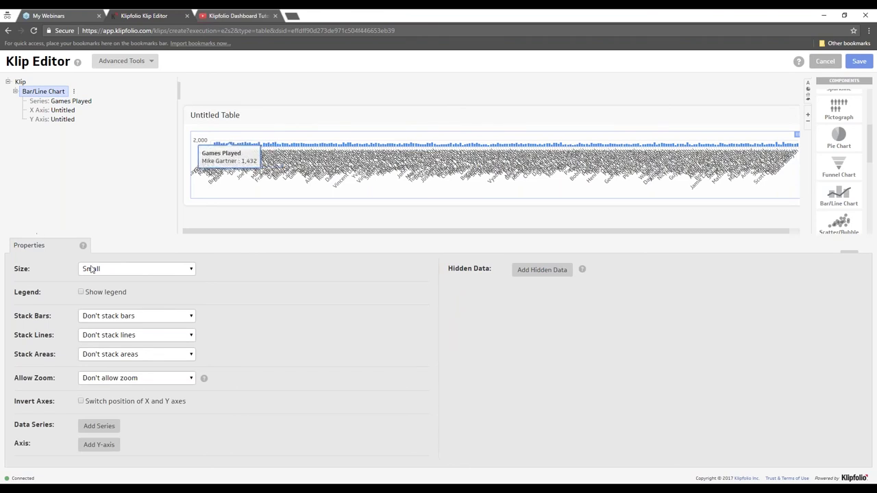
- Set the bar chart's Size property to Very large
click(130, 272)
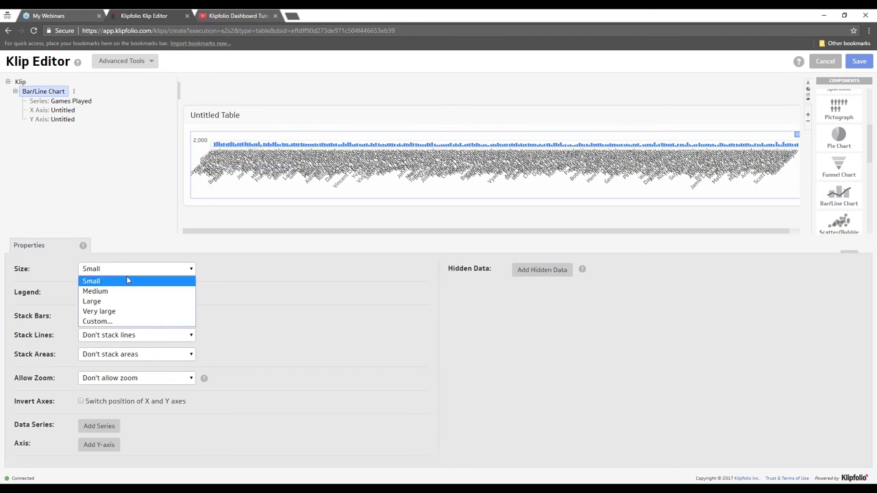
click(105, 312)
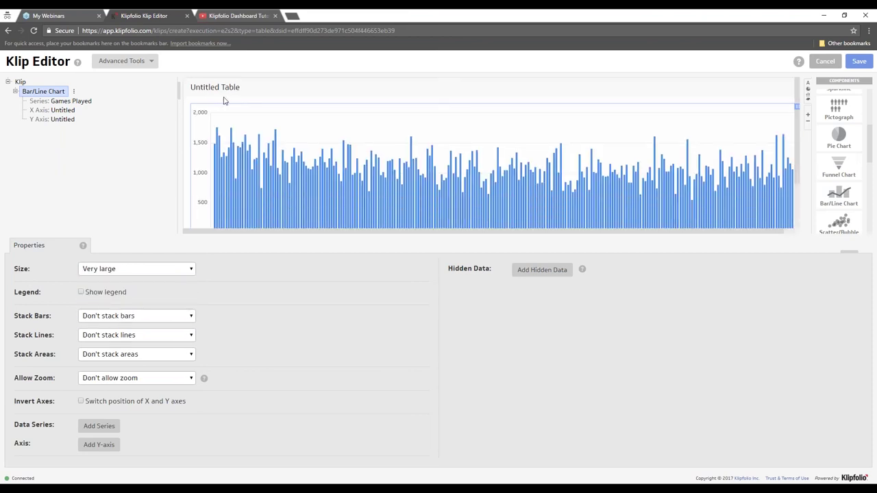
scroll(221, 144, down, 1)
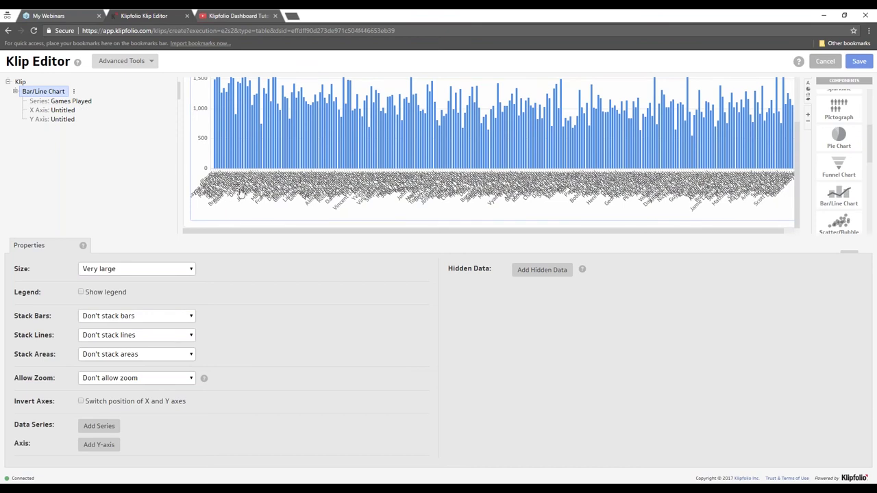
scroll(241, 193, up, 2)
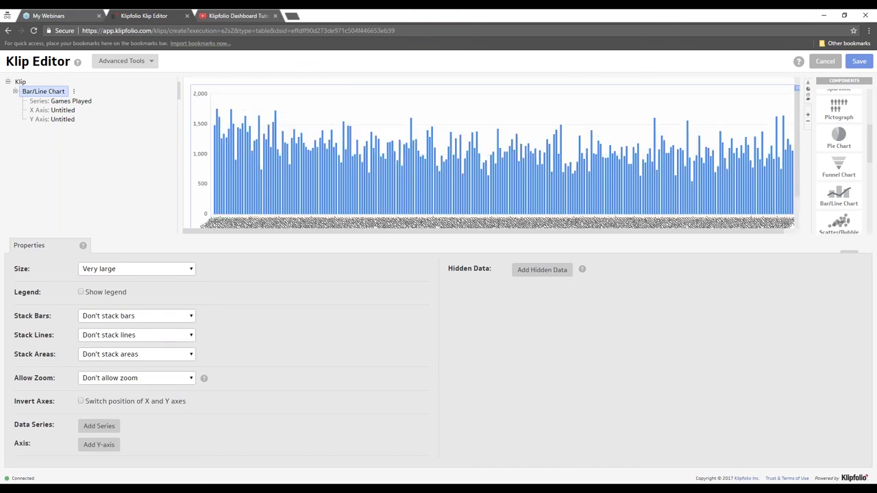
click(69, 110)
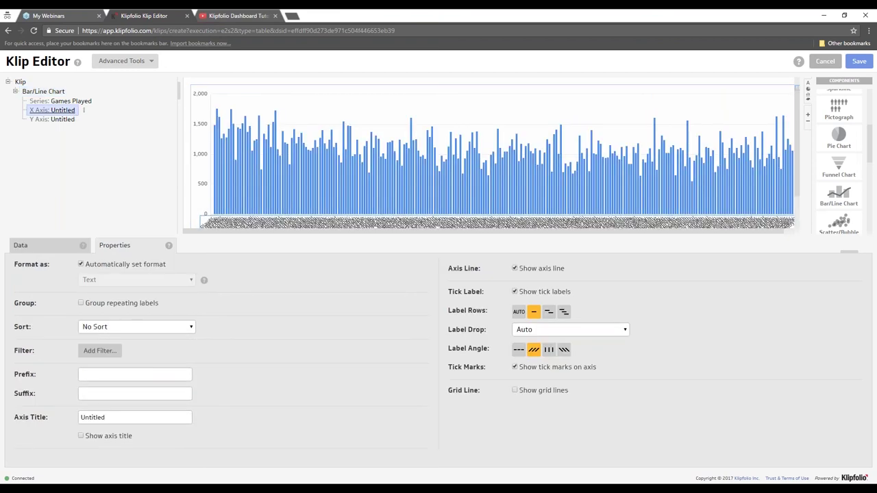
- Show the X axis data, still referencing Player column B:B, and scroll the Components panel
click(43, 247)
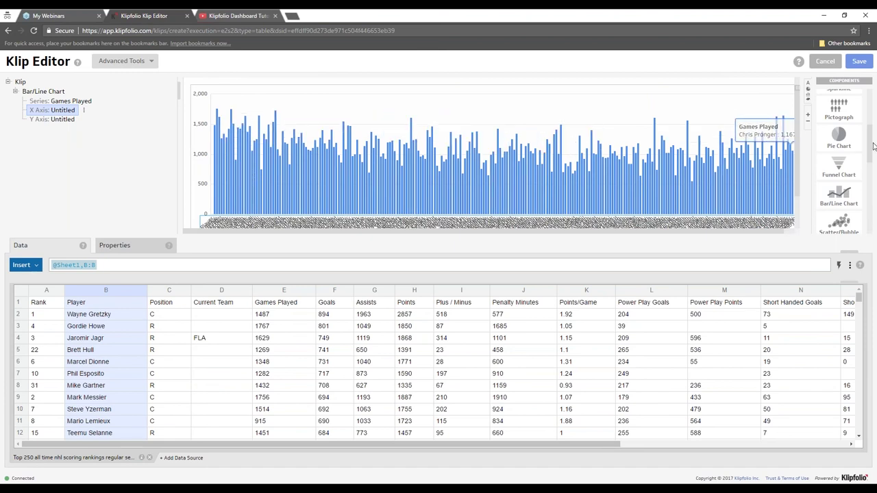
drag(870, 155, 873, 220)
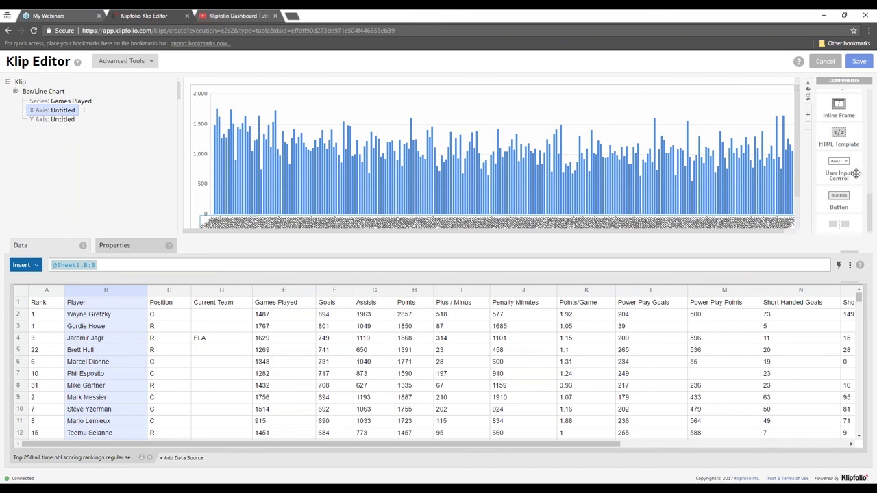
- Add a User Input Control labelled 'Position' above the Games Played chart
drag(856, 173, 633, 108)
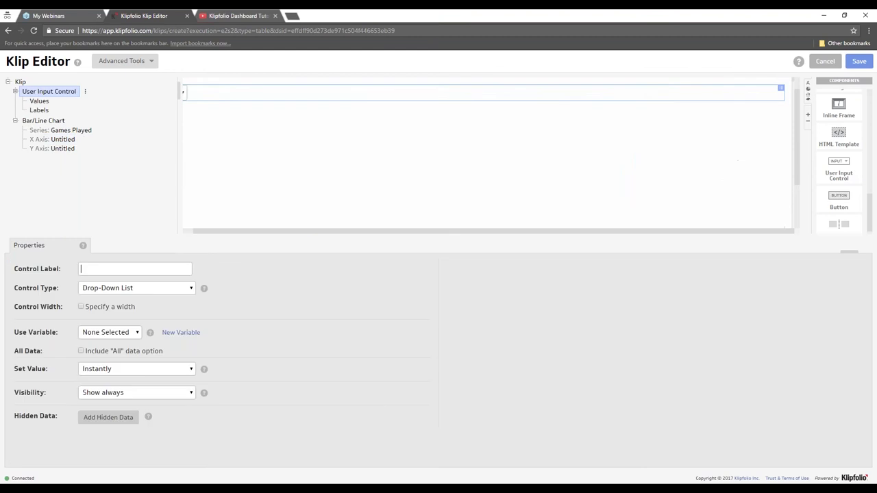
text(Position)
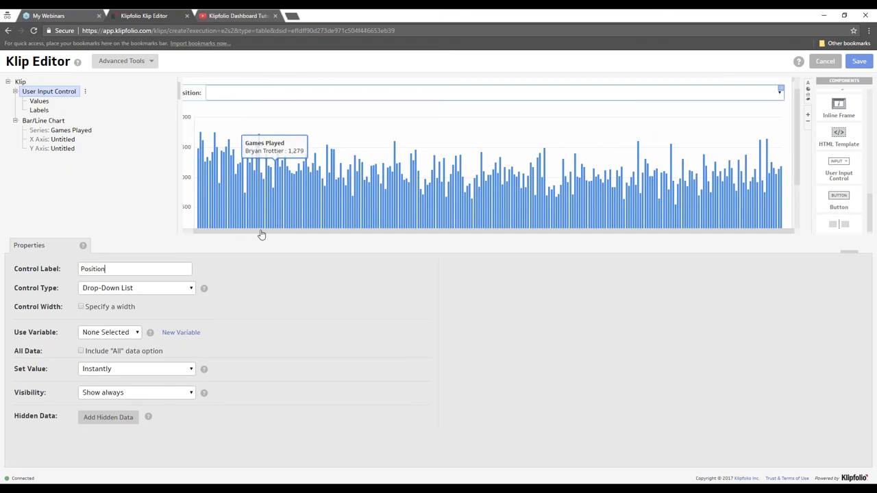
scroll(246, 233, left, 1)
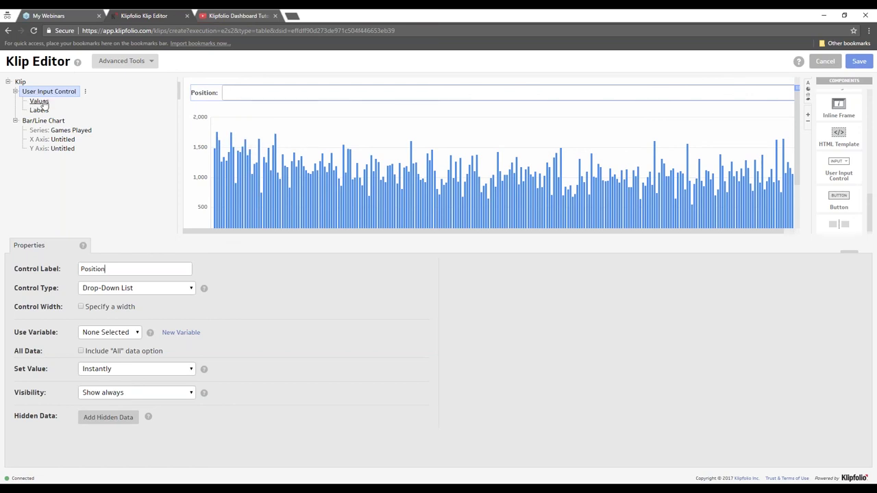
- Look through the Values options, then select the Position control to show its Properties
right_click(43, 104)
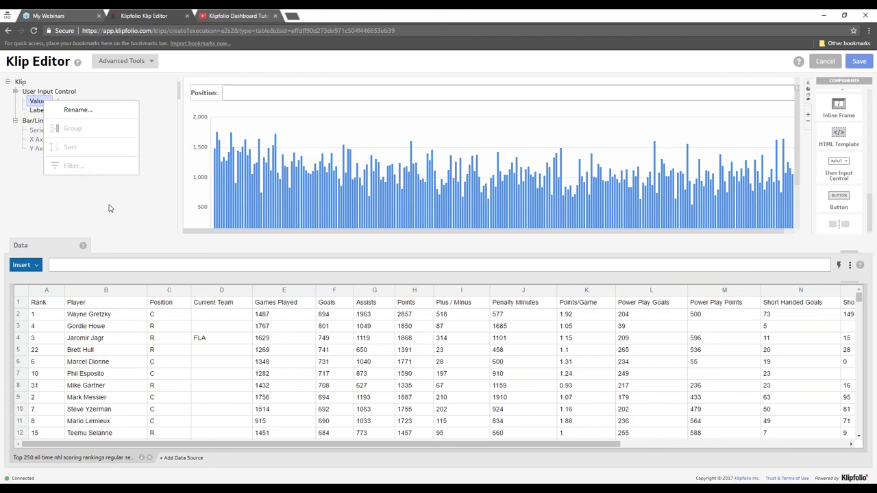
drag(257, 447, 170, 442)
click(156, 169)
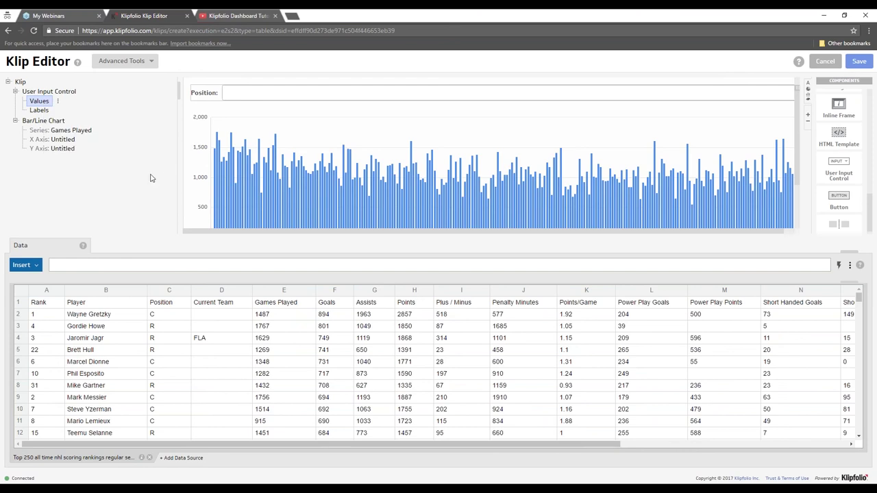
scroll(199, 182, down, 1)
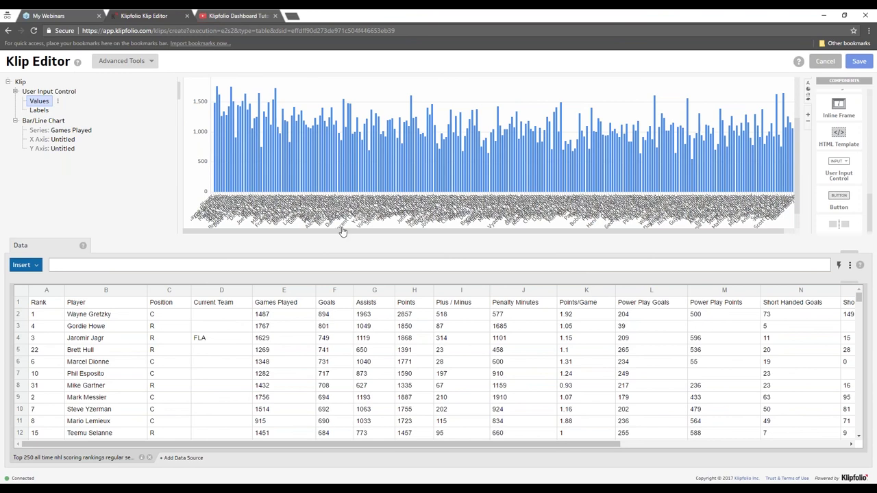
mouse_move(276, 148)
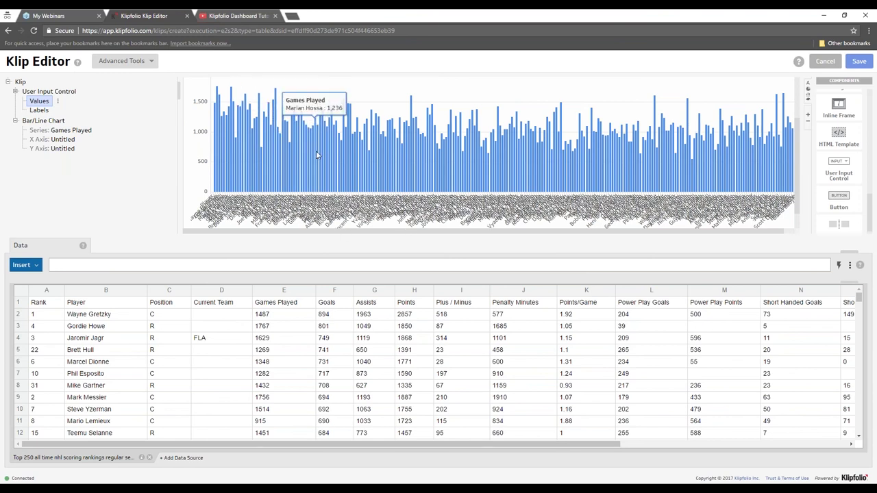
scroll(193, 171, up, 1)
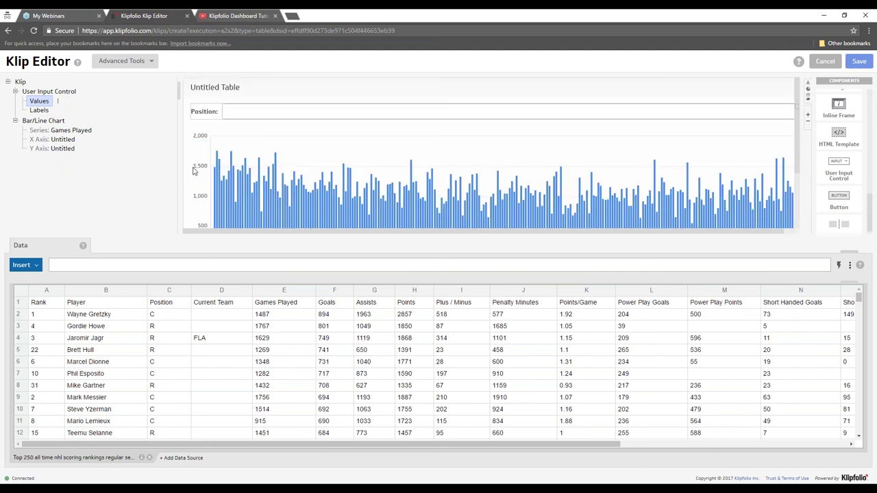
click(255, 111)
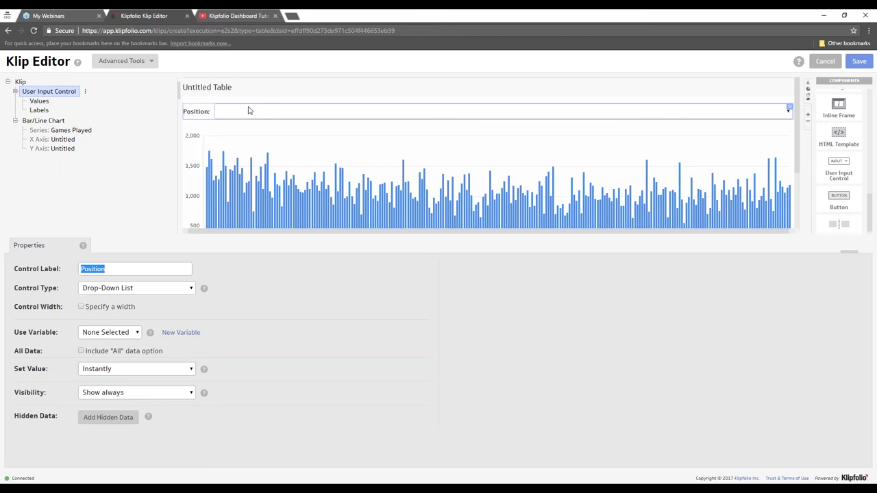
- Change the Position control to a Date Picker and try out its calendar
click(39, 102)
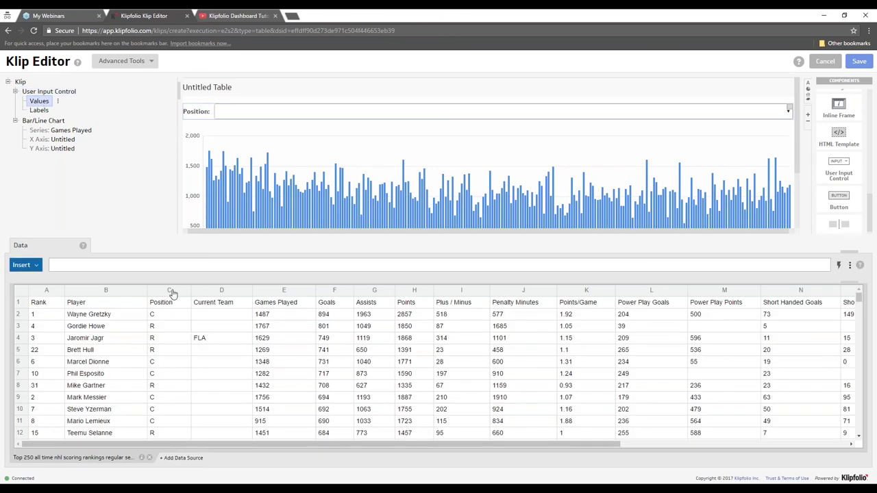
click(269, 113)
click(132, 292)
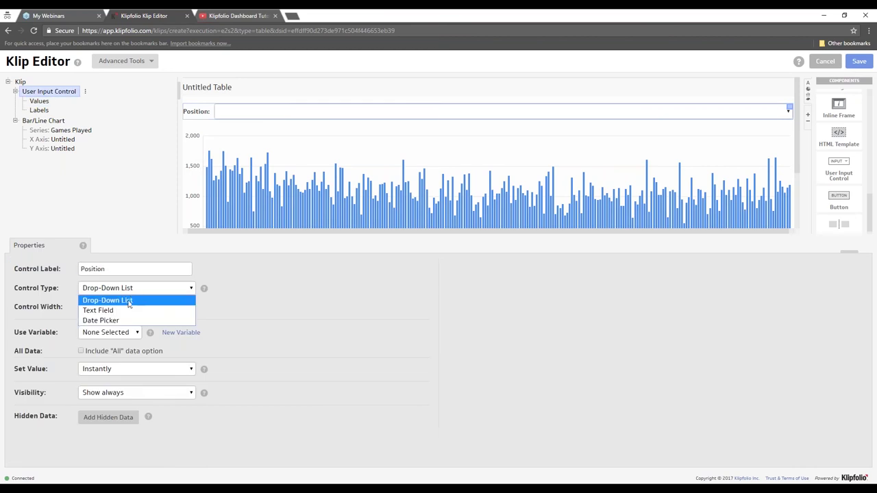
click(123, 320)
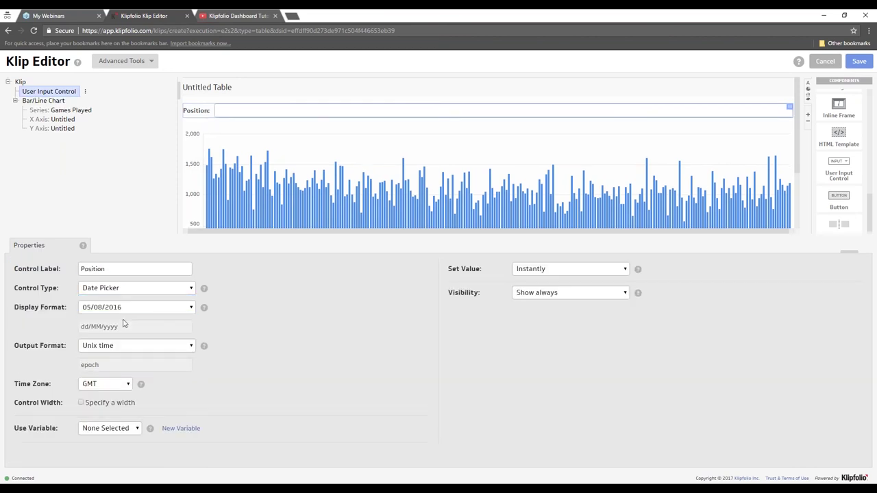
click(218, 110)
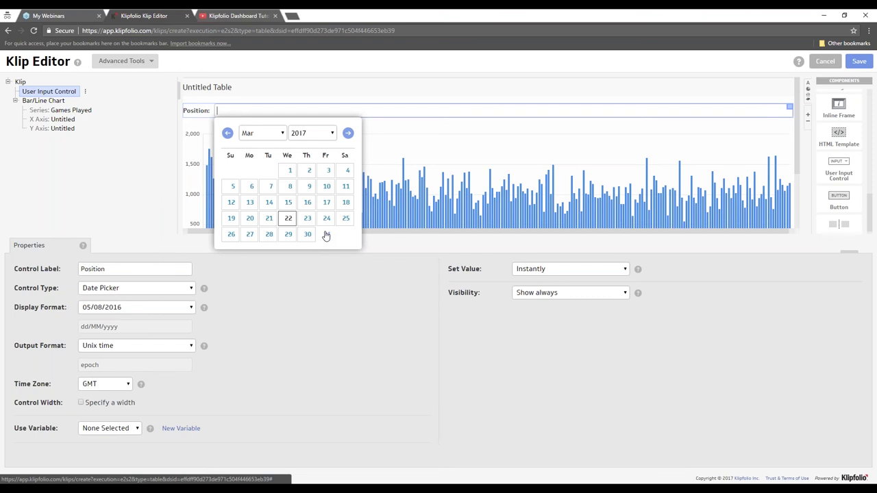
click(110, 269)
- Change the Position control to a Text Field and type test text 'Defens'
click(129, 288)
click(124, 309)
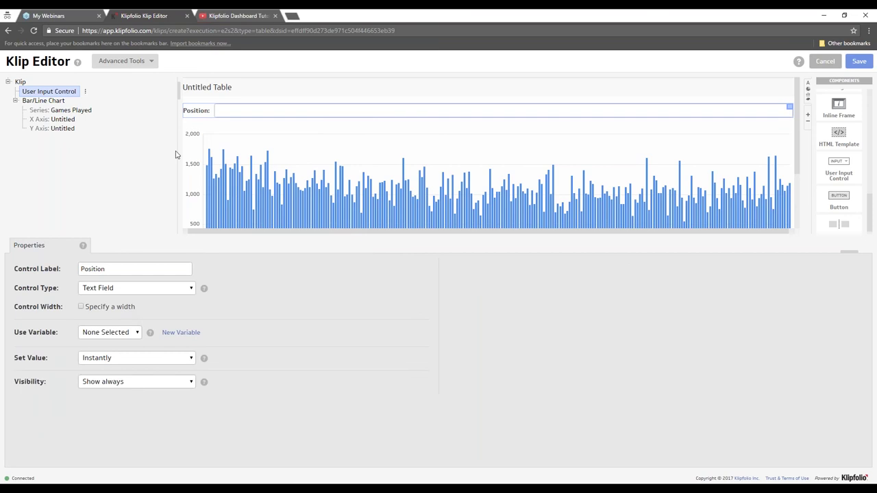
text(Defens)
key(BackSpace)
key(BackSpace)
key(BackSpace)
key(BackSpace)
key(BackSpace)
key(BackSpace)
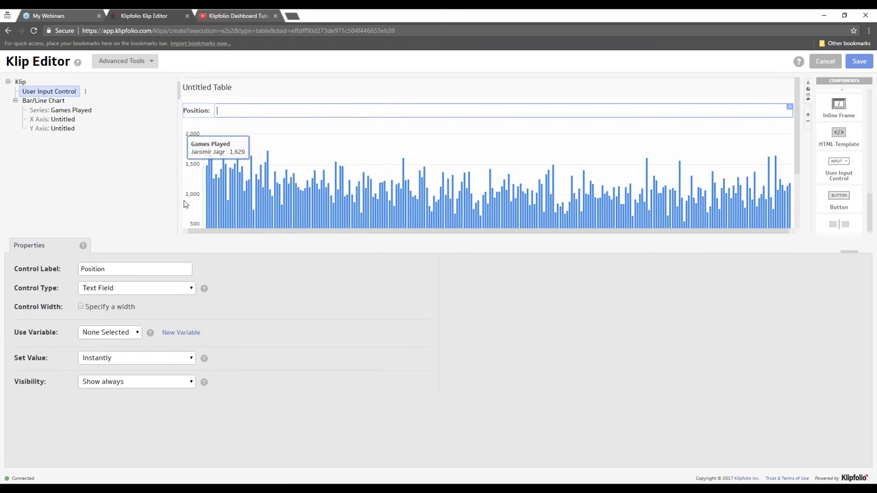
click(143, 289)
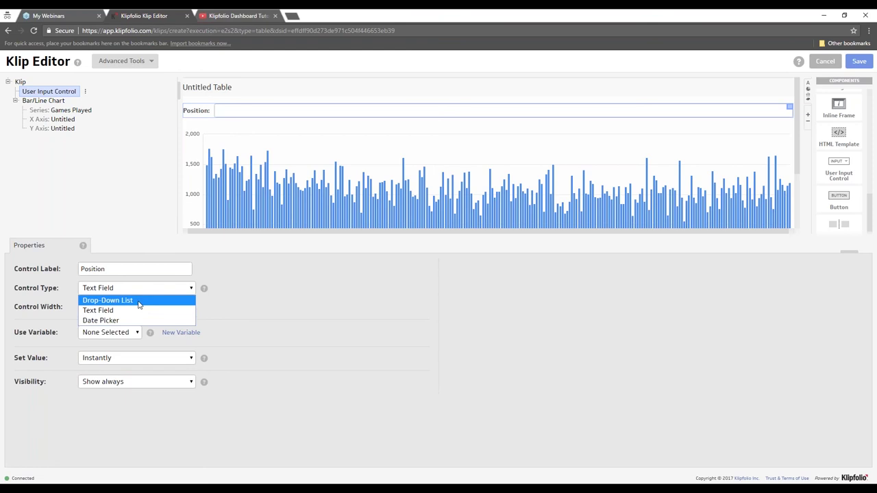
click(139, 302)
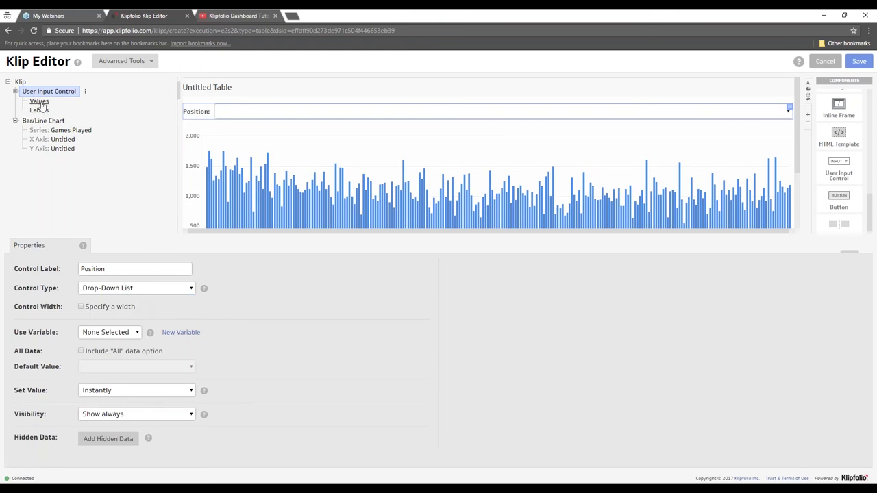
click(40, 101)
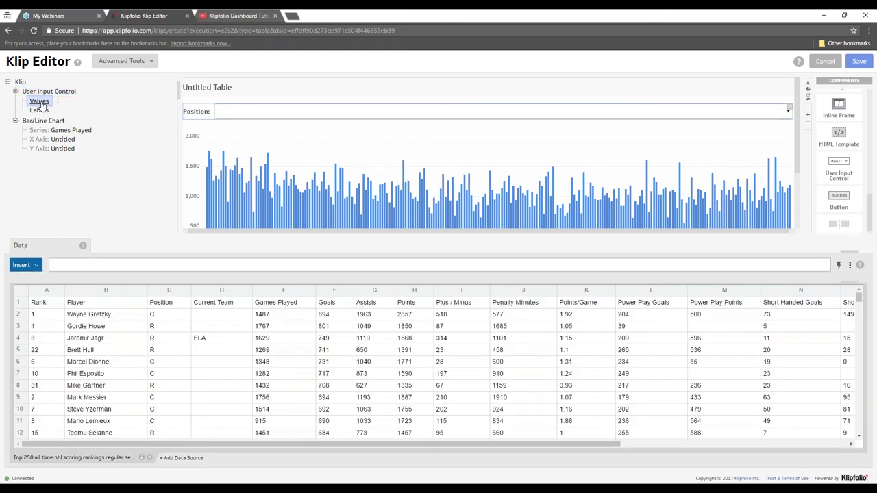
click(176, 294)
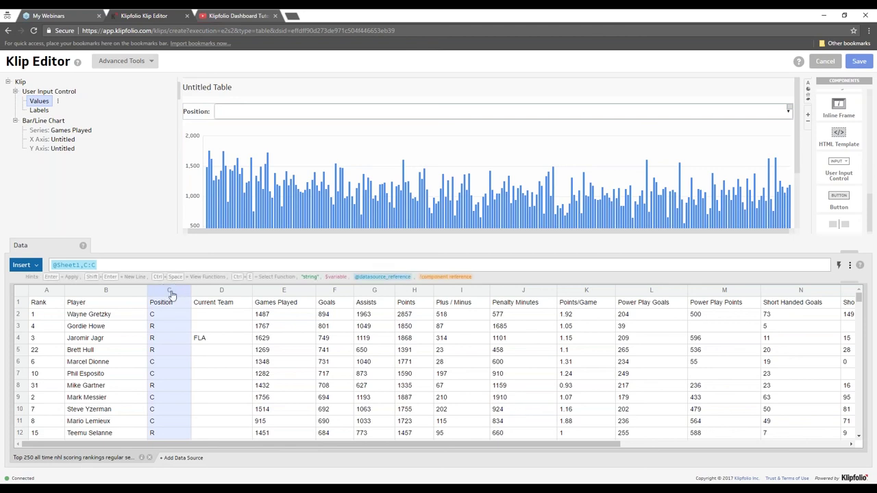
click(260, 114)
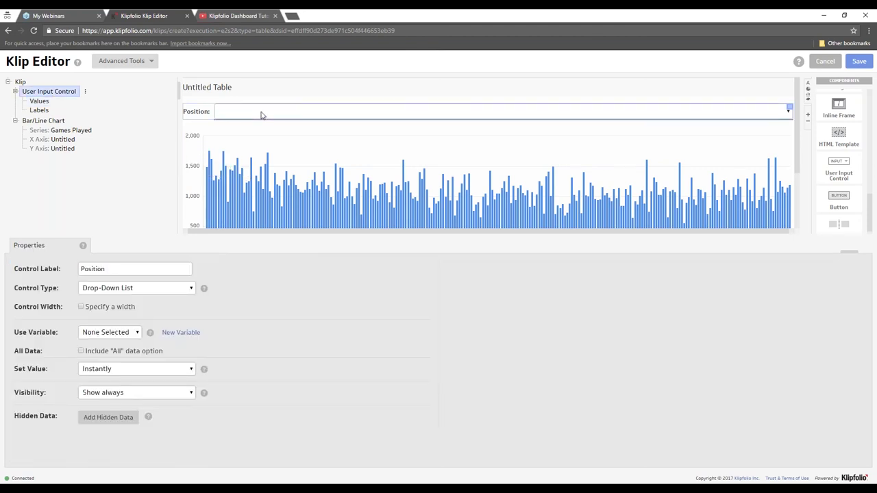
click(39, 103)
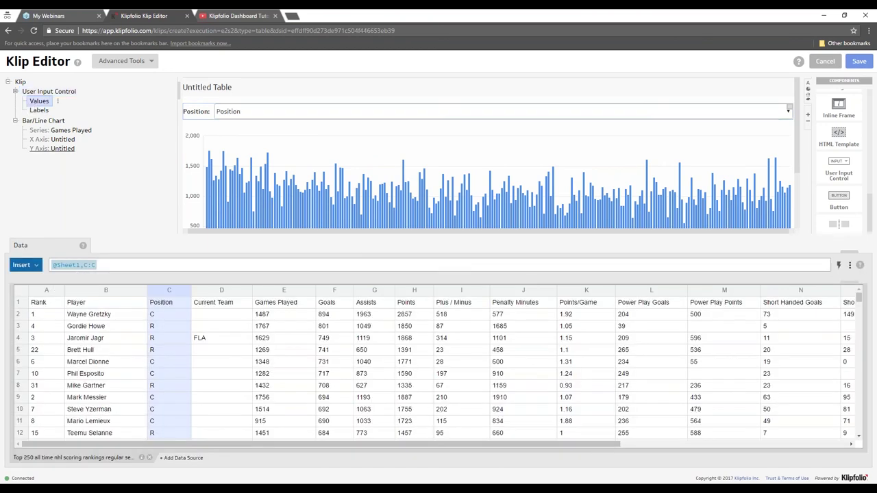
click(235, 112)
click(235, 112)
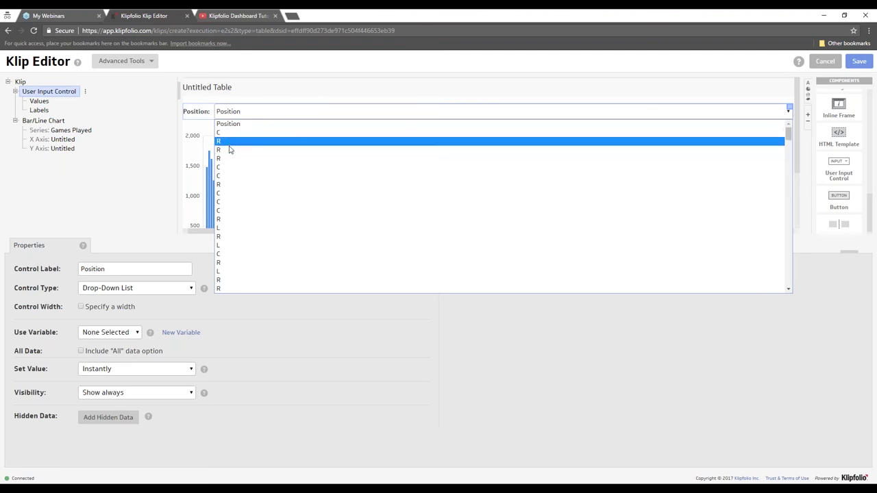
click(40, 102)
- Group the drop-down's values so each position appears only once
right_click(41, 106)
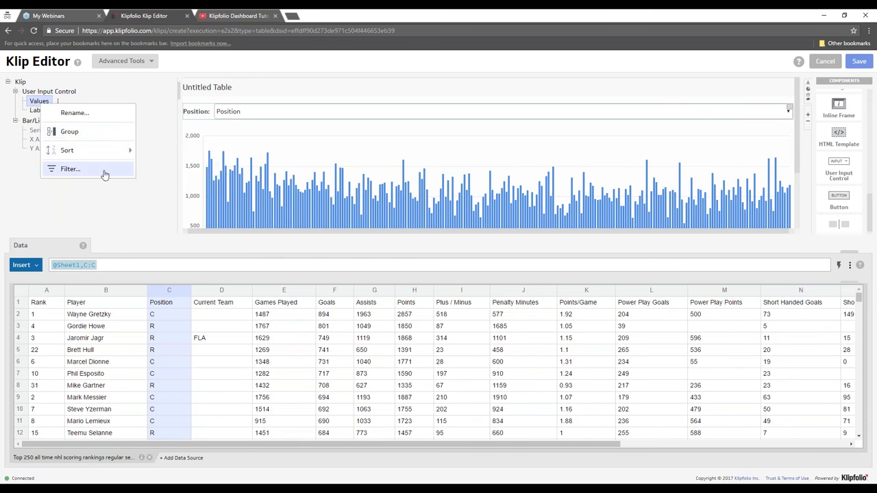
click(100, 134)
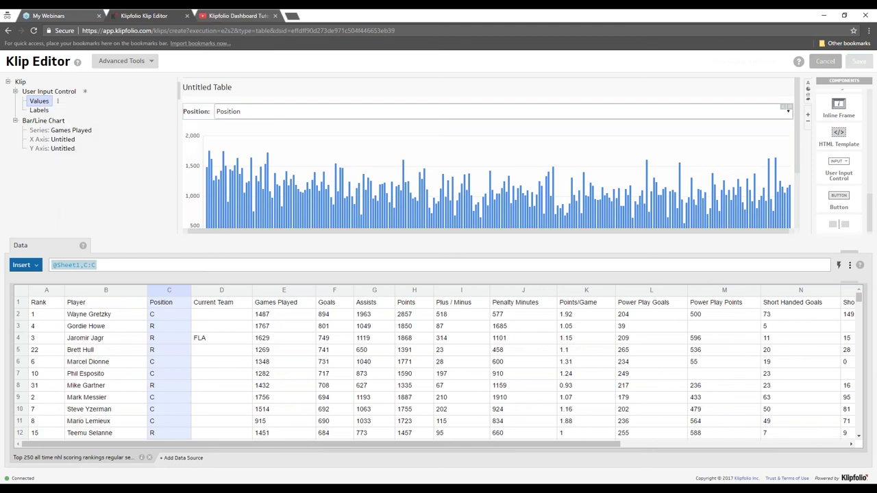
click(256, 111)
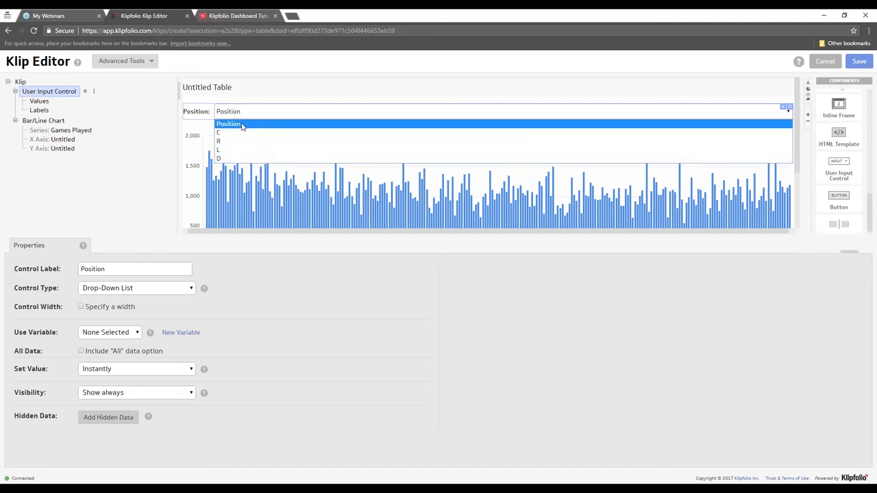
- Filter out the Position header value, leaving C, R, L and D in the drop-down
right_click(39, 101)
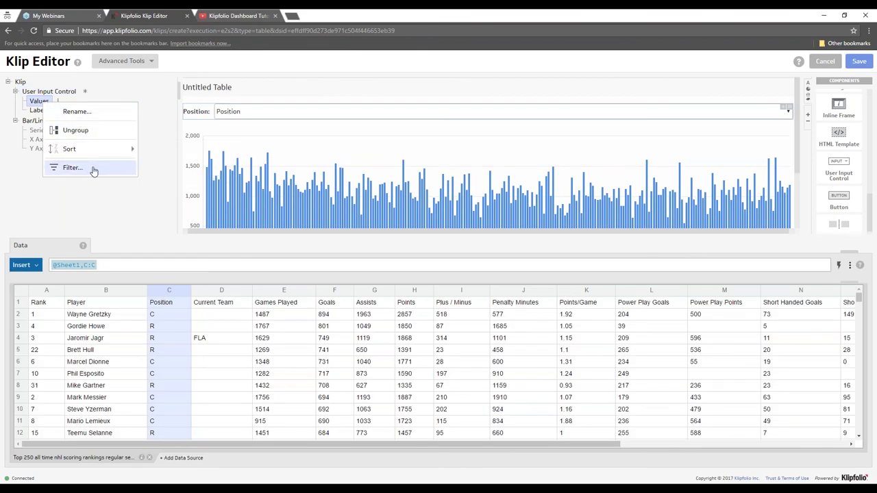
click(72, 168)
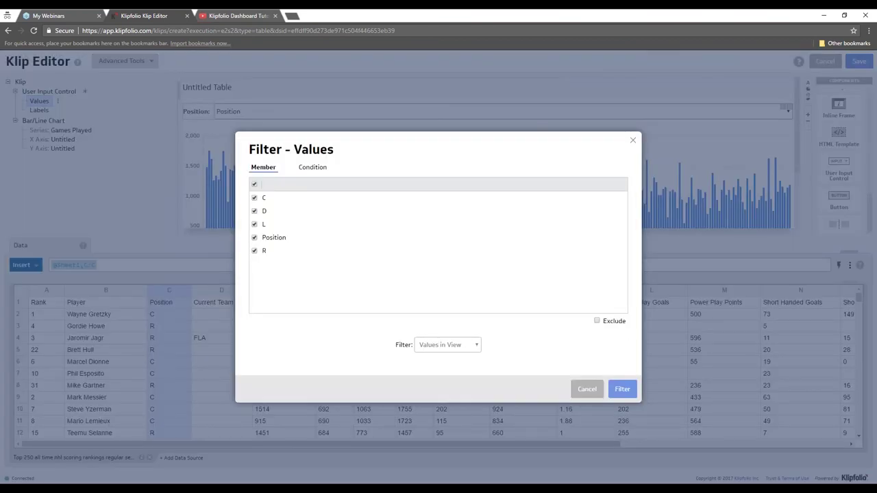
click(255, 184)
click(254, 238)
click(614, 323)
click(622, 390)
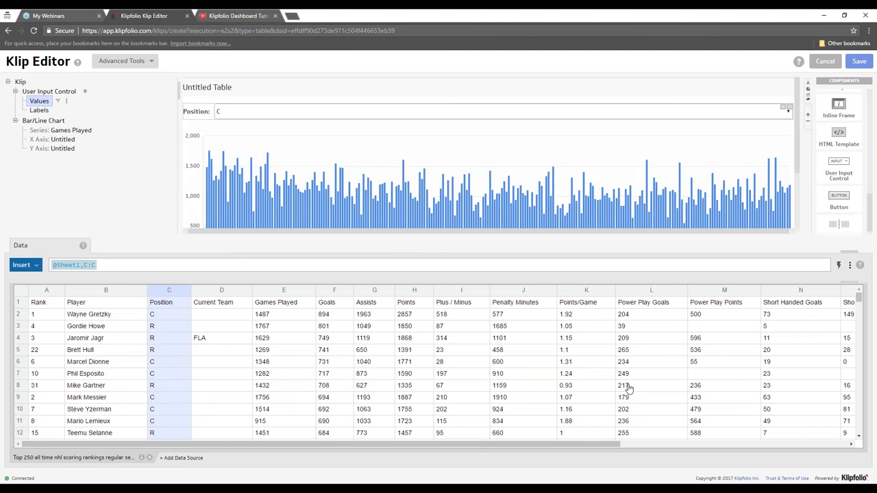
click(268, 114)
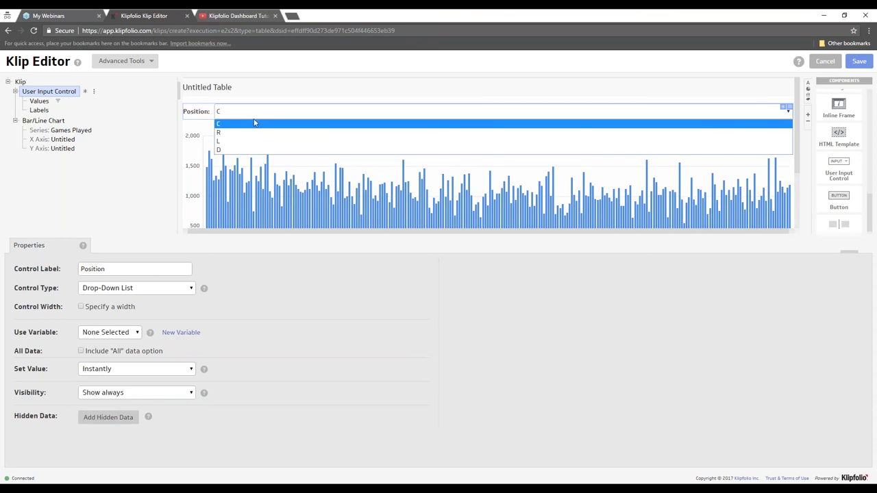
- Choose L in the Position drop-down of the chart preview
click(240, 141)
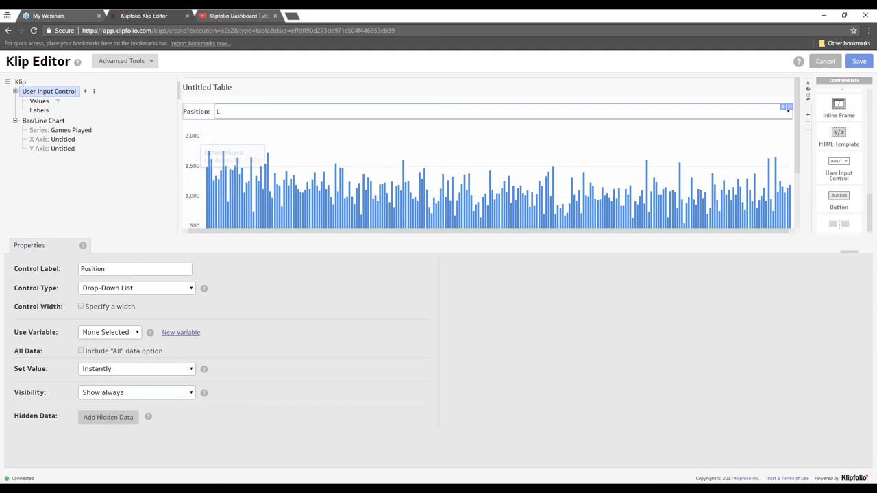
- Create the ZKNHLscoring_position variable for the Position drop-down and keep C selected
click(179, 333)
text(N)
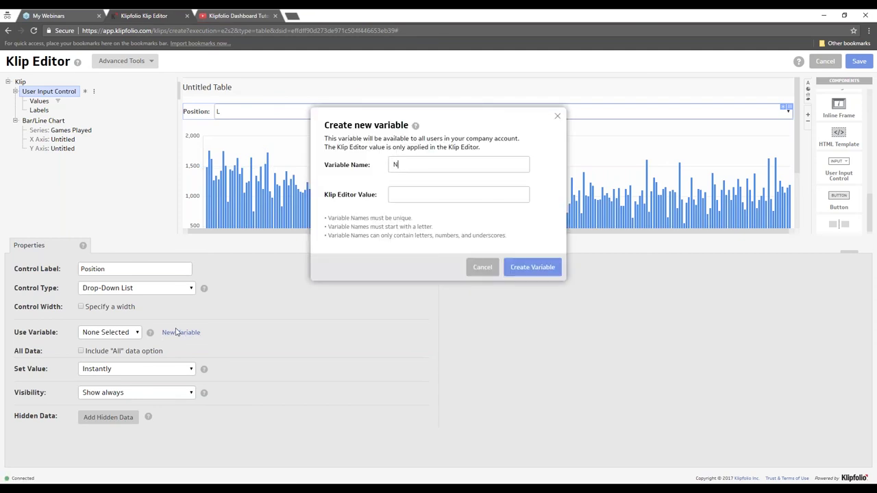
text(hlscoring_positionZK)
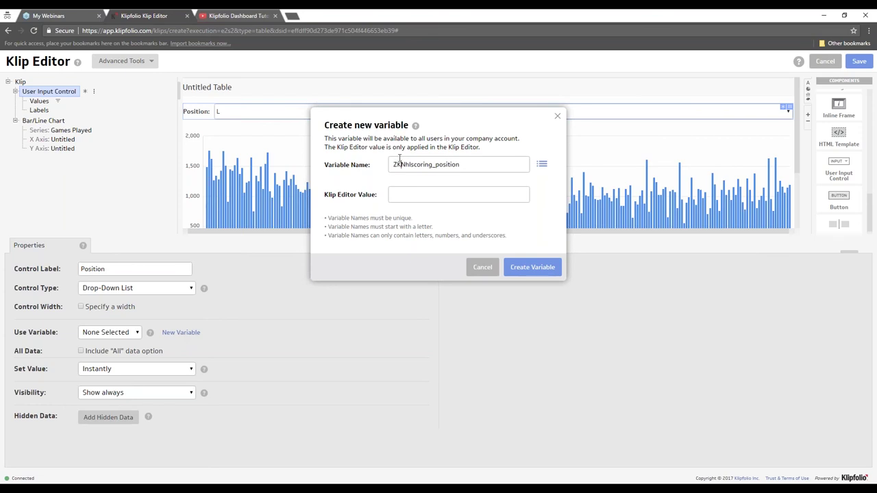
drag(410, 165, 405, 165)
text(FL)
click(532, 268)
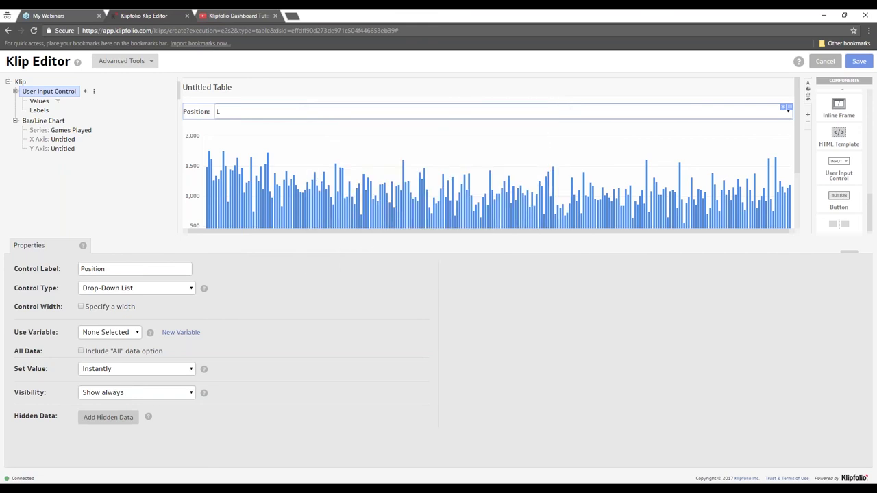
click(263, 118)
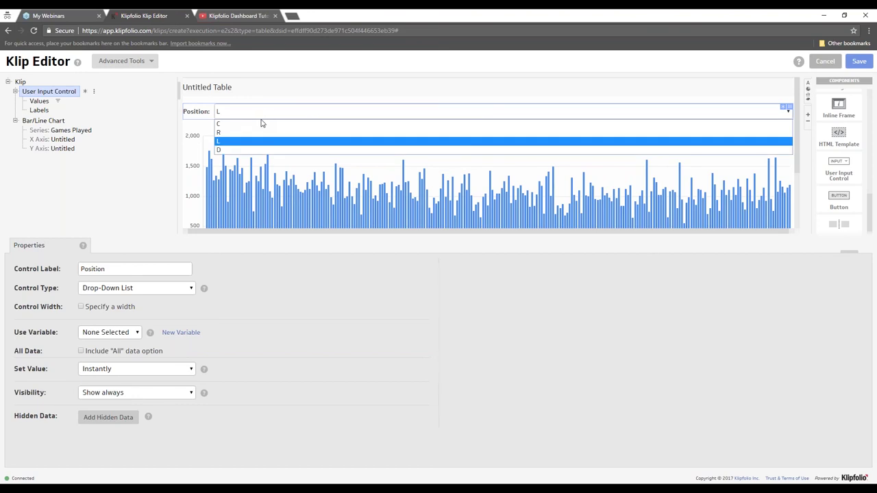
click(254, 131)
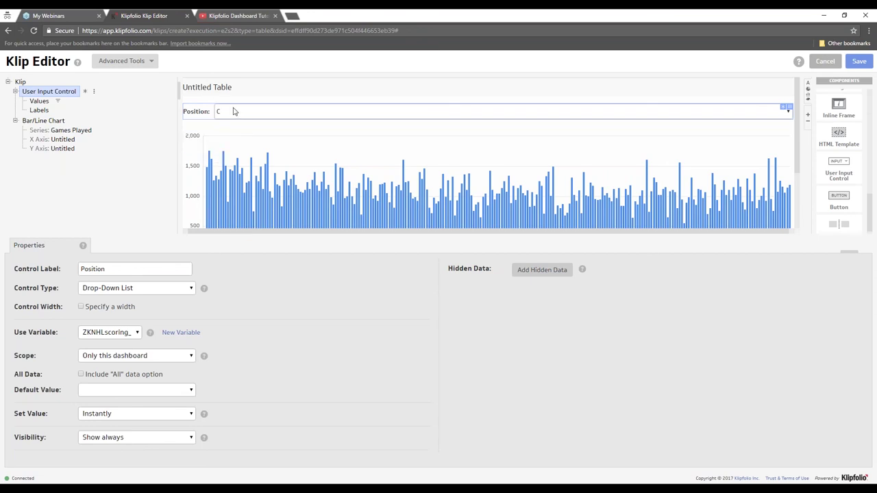
- Switch the Position drop-down to R and enlarge the chart preview area
click(271, 114)
click(262, 134)
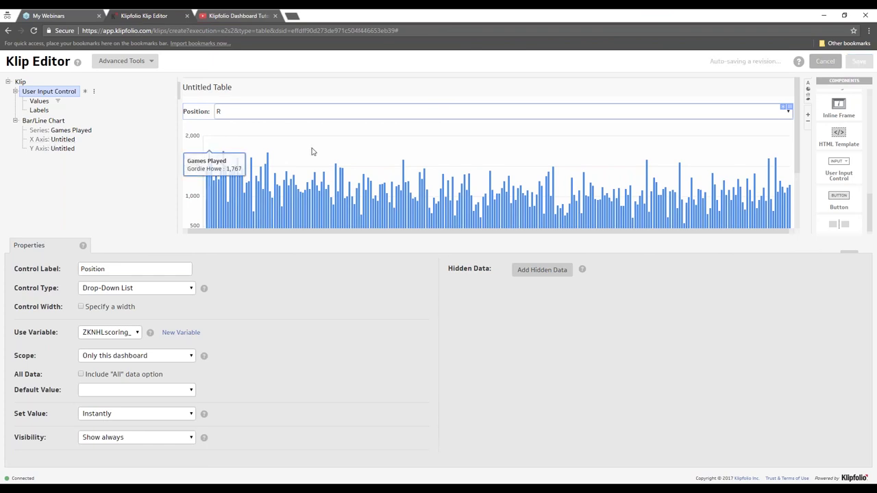
drag(438, 249, 404, 355)
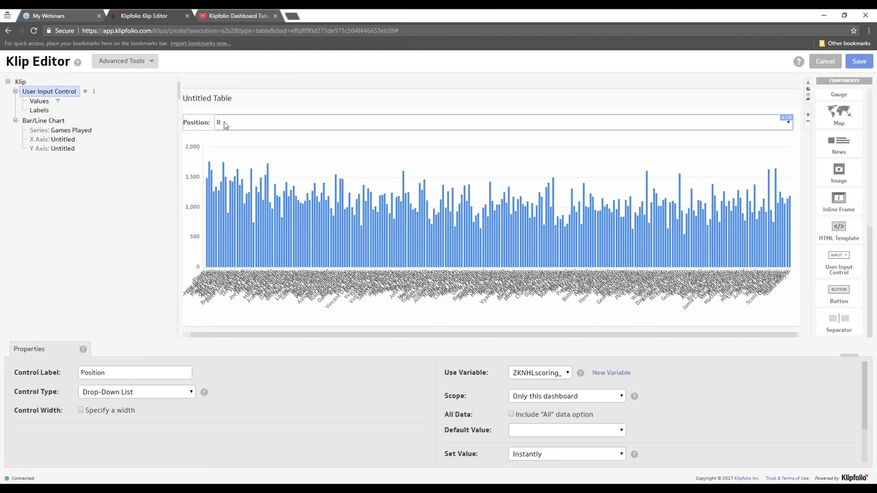
- Set the Position drop-down to L and select the Bar/Line Chart node
click(229, 123)
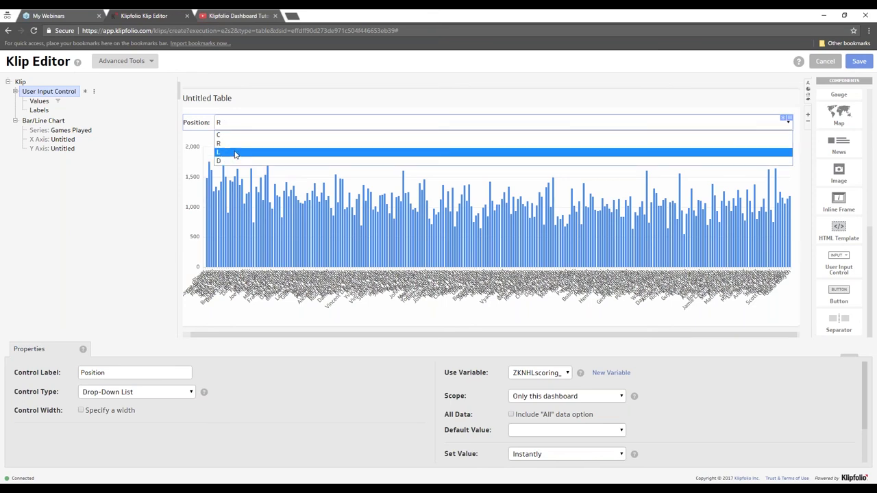
click(235, 153)
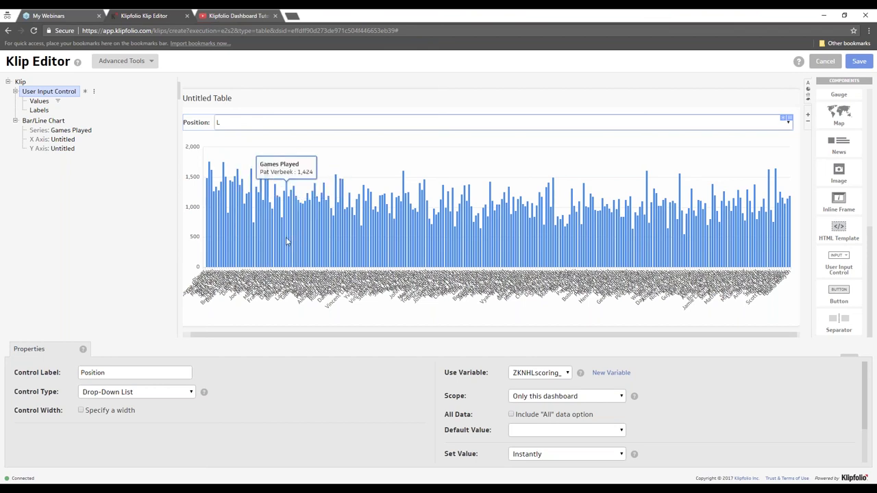
click(41, 121)
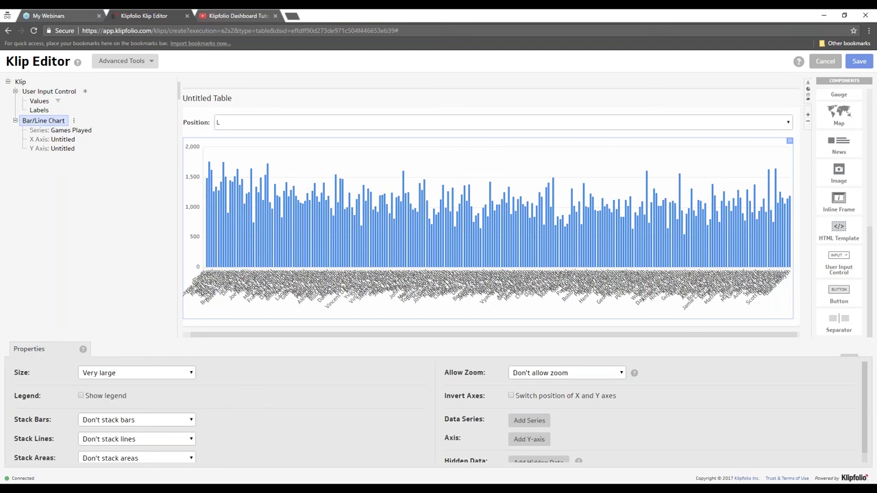
- Add hidden data to the bar chart sourced from Position column C
scroll(308, 382, down, 1)
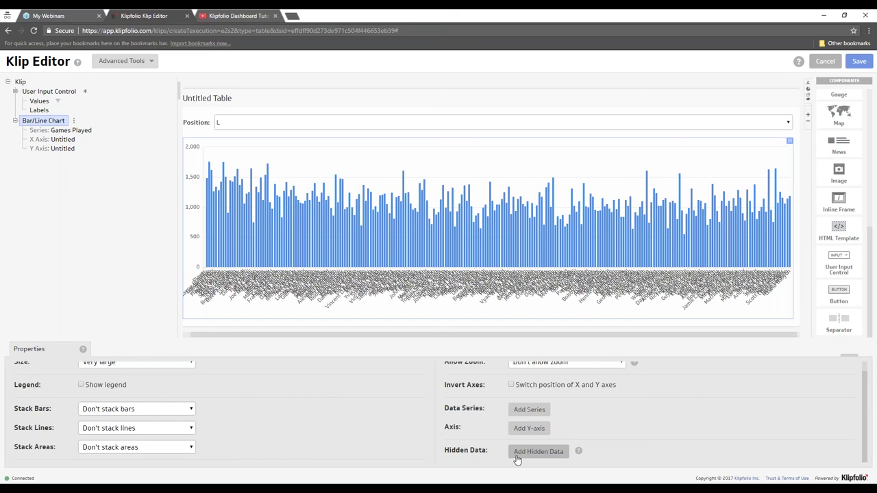
click(539, 453)
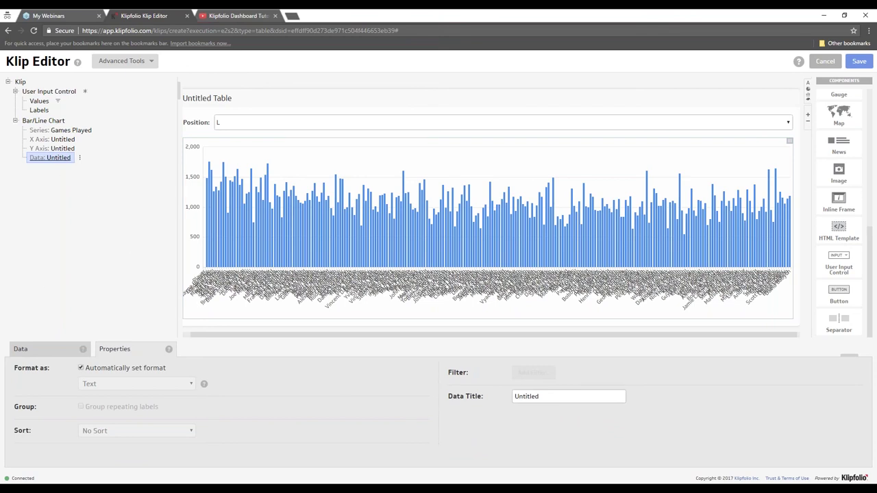
click(50, 347)
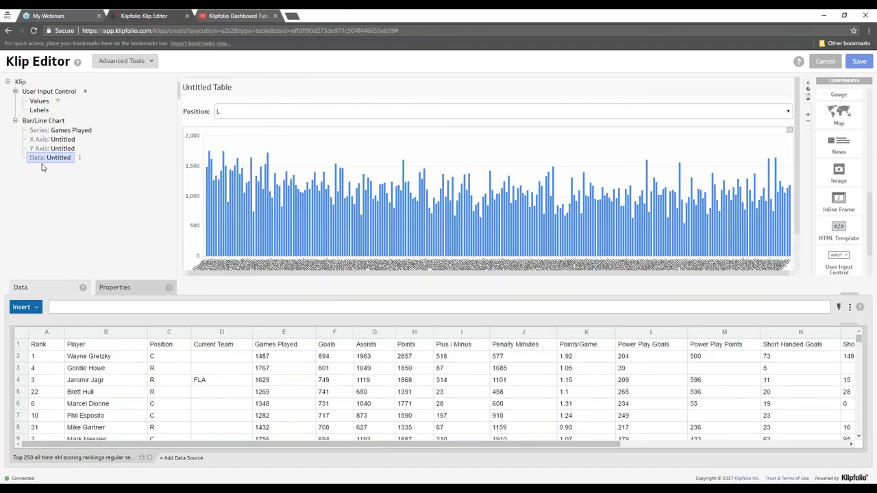
click(160, 334)
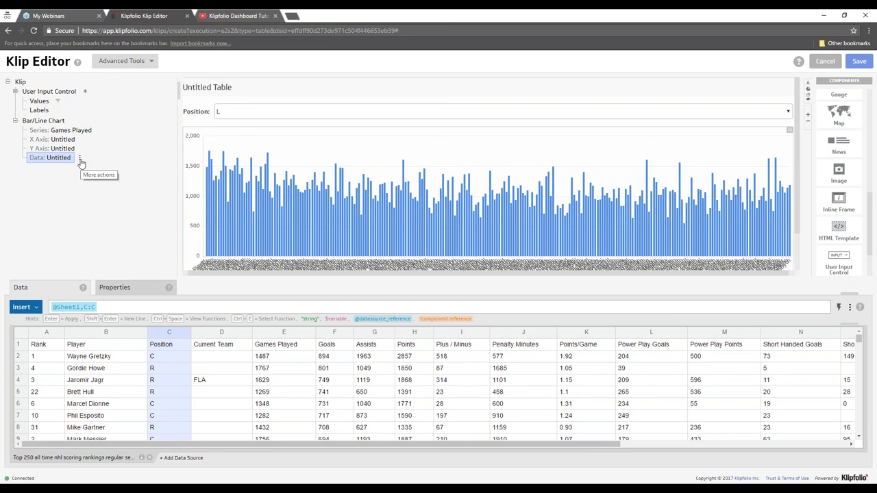
click(80, 160)
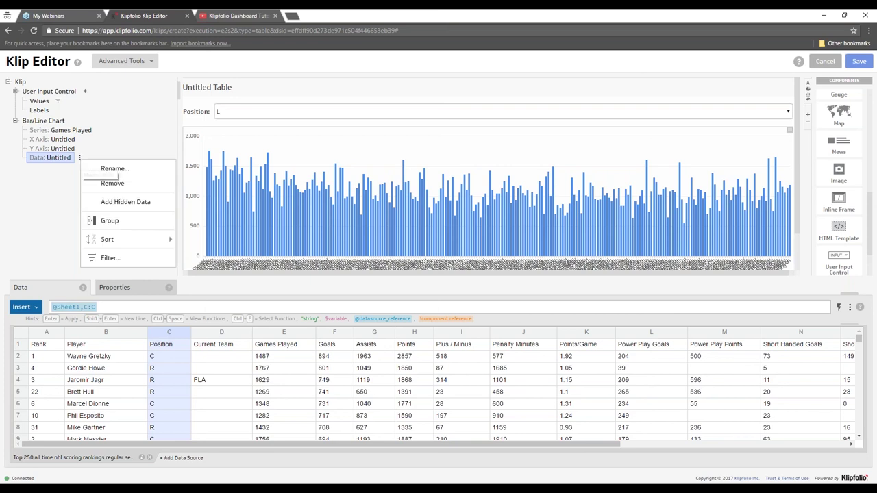
- Filter the hidden data by a condition matching the ZKNHLscoring_position variable
click(111, 258)
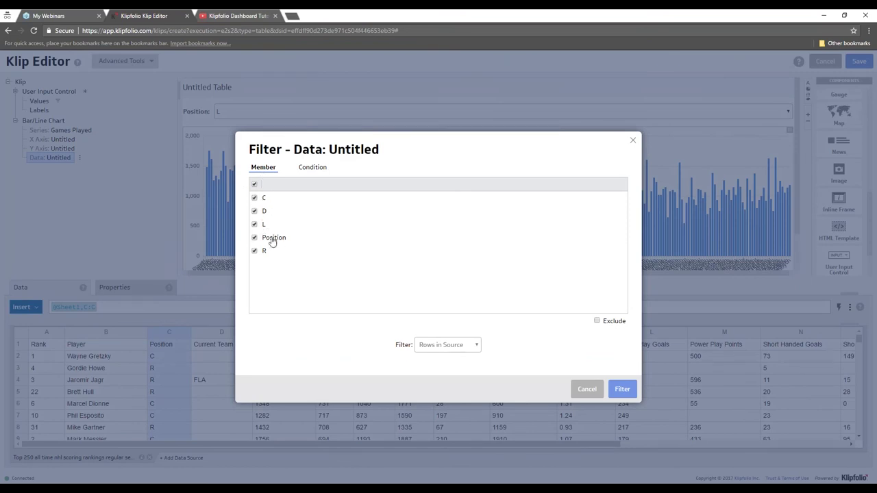
click(309, 168)
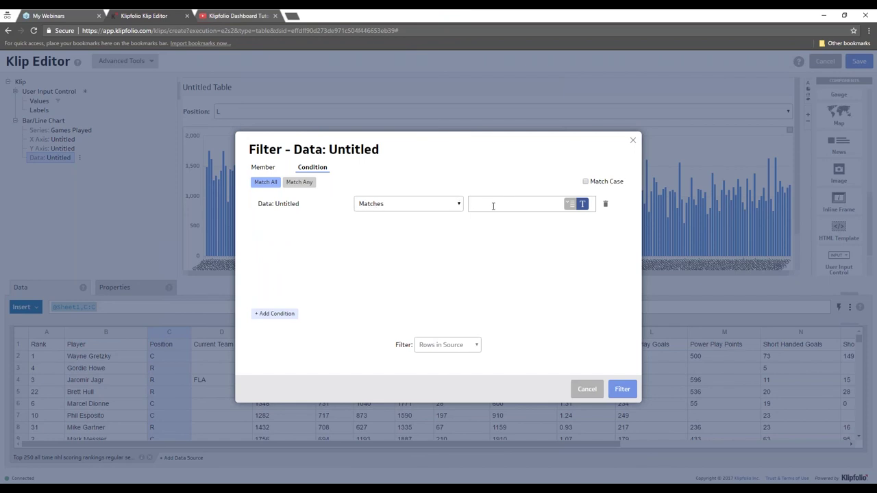
click(569, 204)
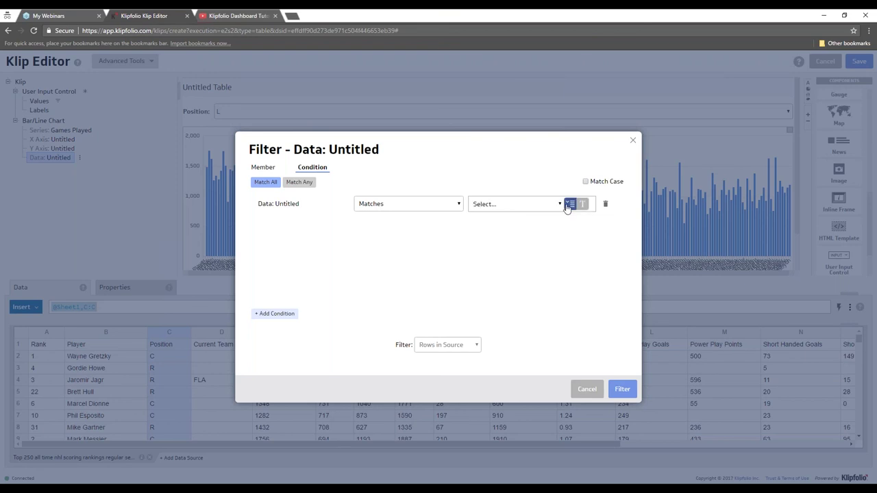
click(529, 204)
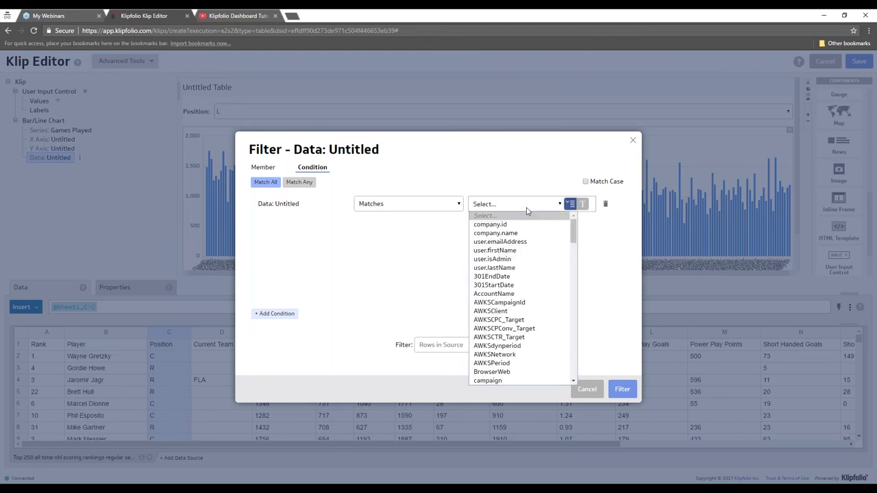
key(z)
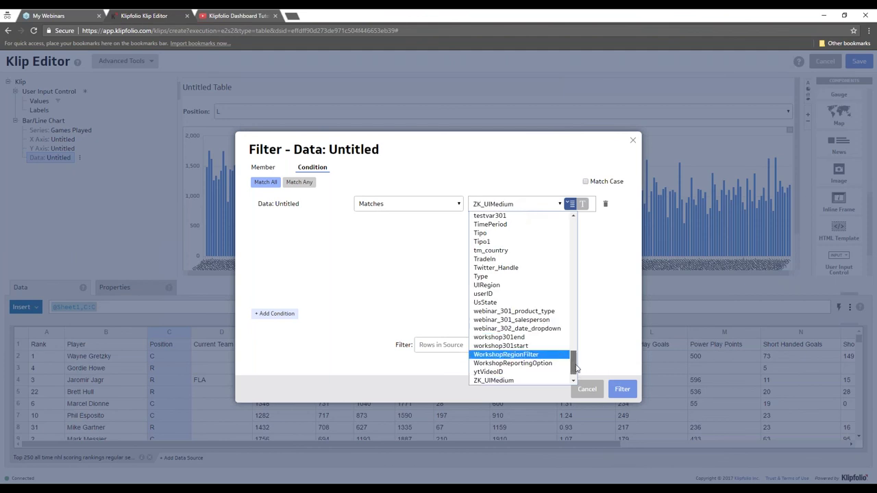
scroll(576, 369, down, 1)
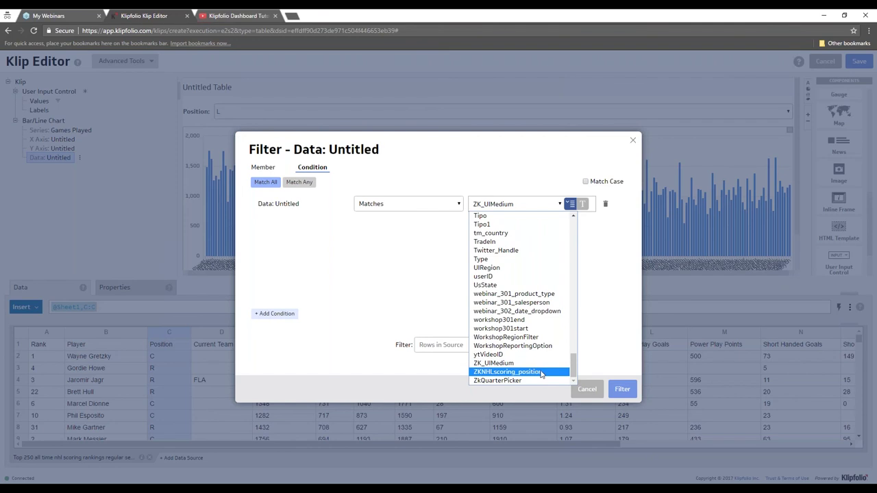
click(551, 372)
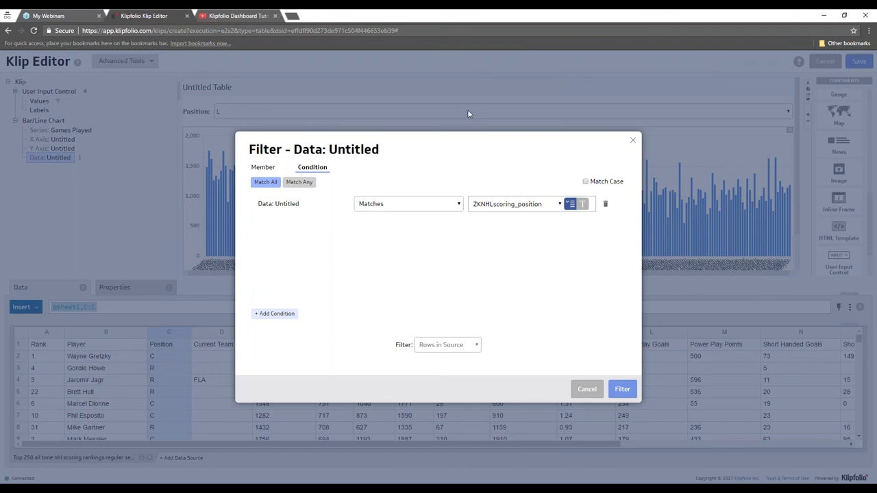
click(623, 390)
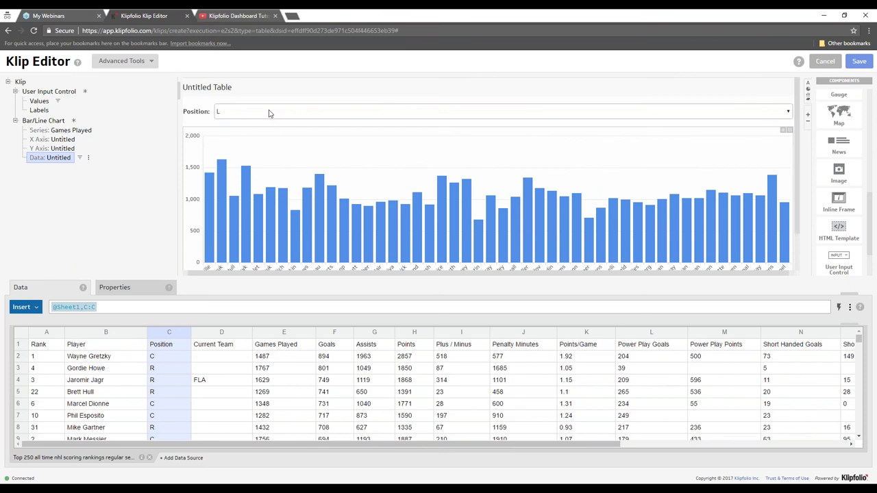
- Select C in the Position drop-down and enable its Include "All" data option
click(268, 113)
click(269, 112)
click(267, 125)
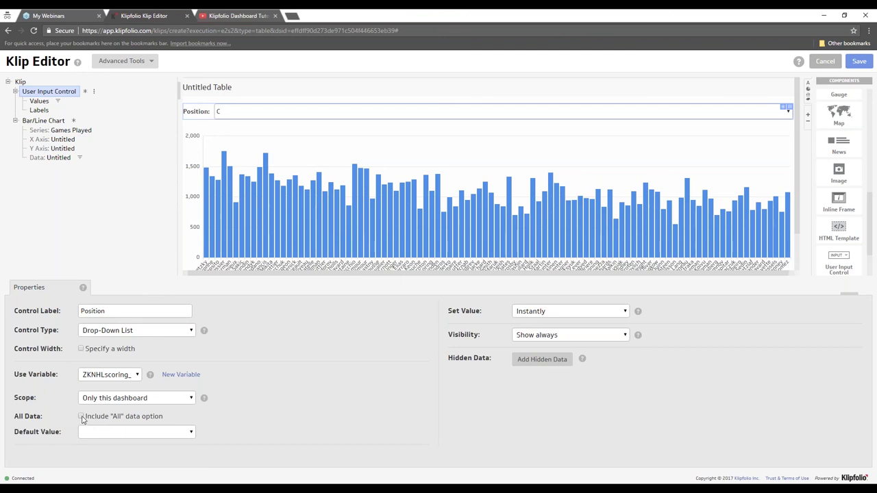
click(81, 416)
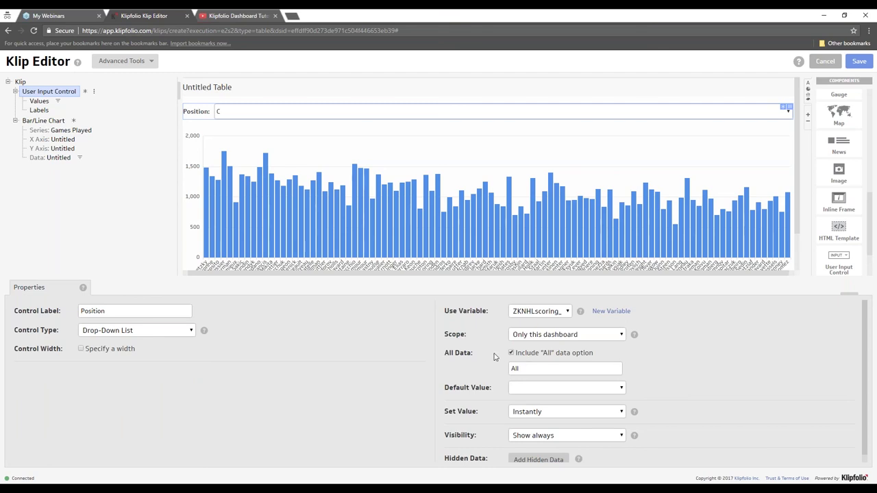
- Try All, C and R in the Position drop-down, ending on All, then select X Axis
click(247, 111)
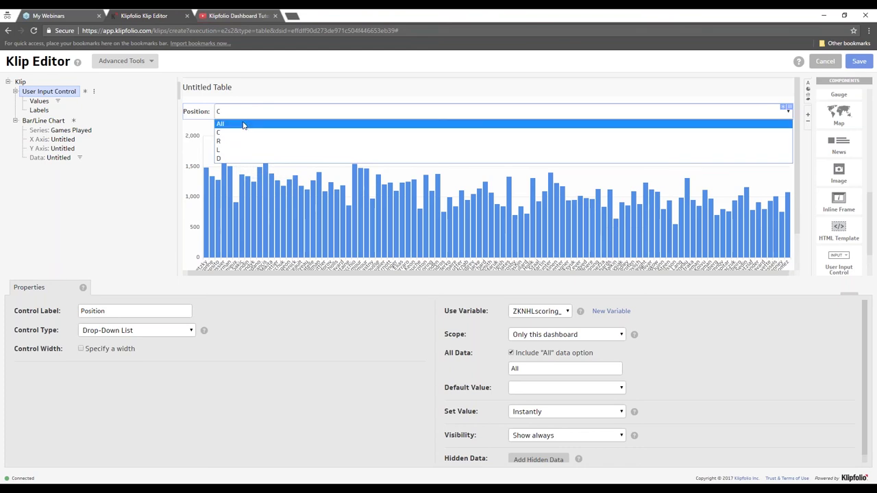
click(244, 124)
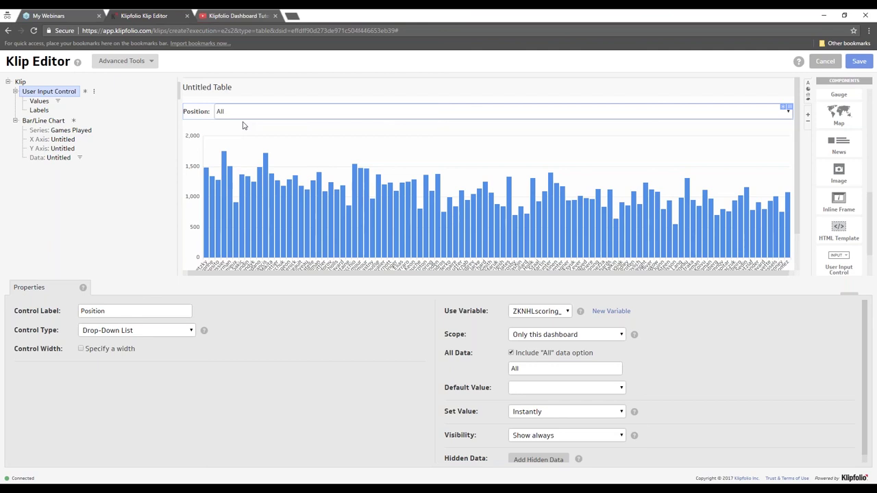
scroll(192, 175, down, 1)
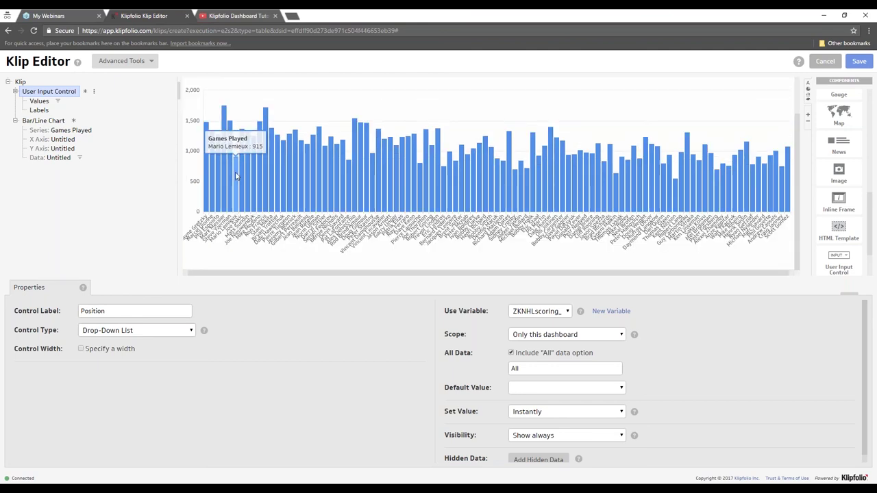
scroll(236, 177, up, 1)
click(250, 113)
click(244, 134)
click(245, 114)
click(241, 141)
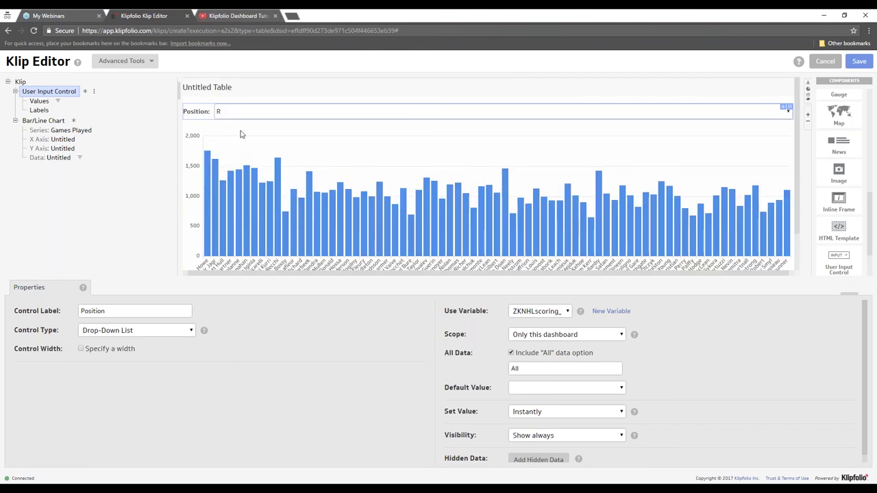
click(240, 114)
click(239, 124)
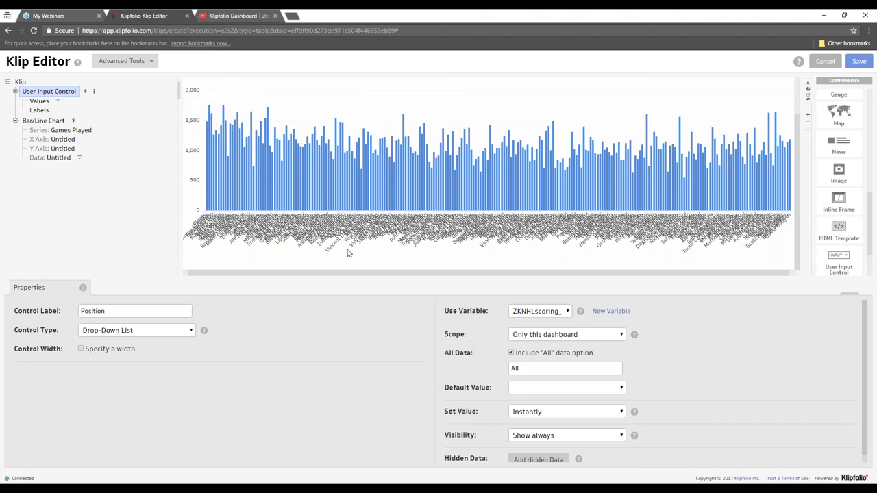
scroll(348, 254, up, 2)
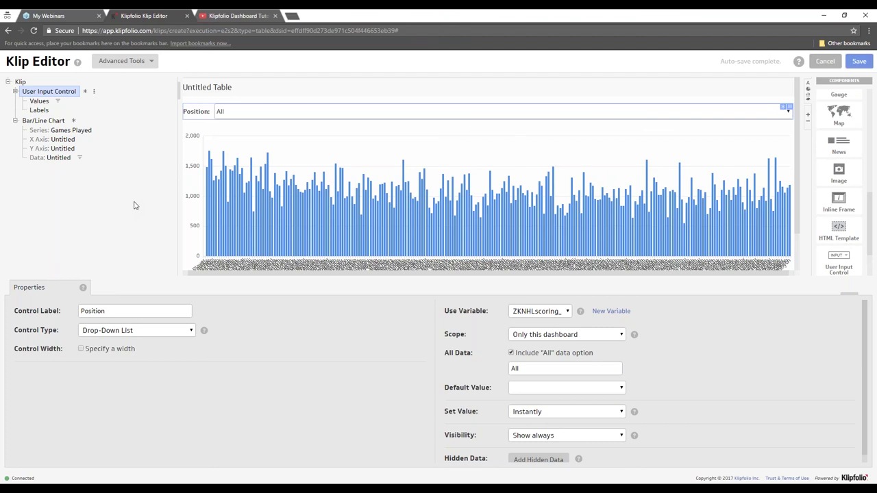
click(60, 139)
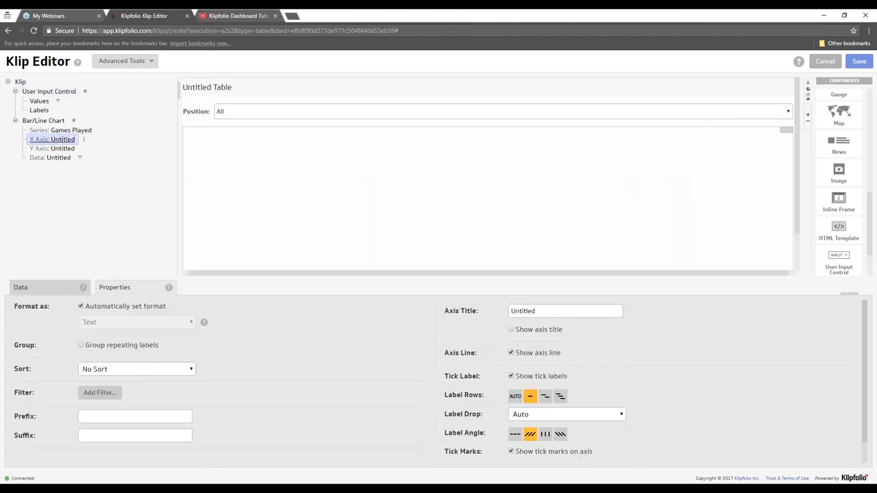
- Check the X axis source data and the Values data's filter options, then go to YouTube
click(39, 290)
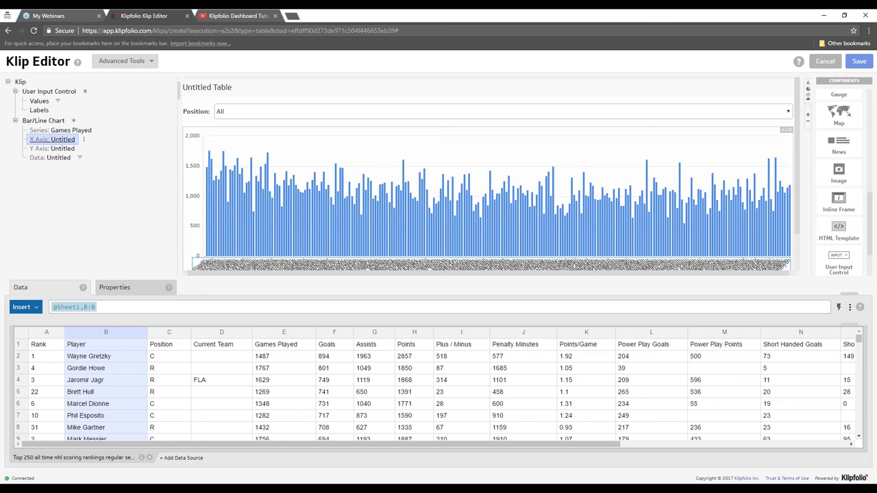
right_click(38, 100)
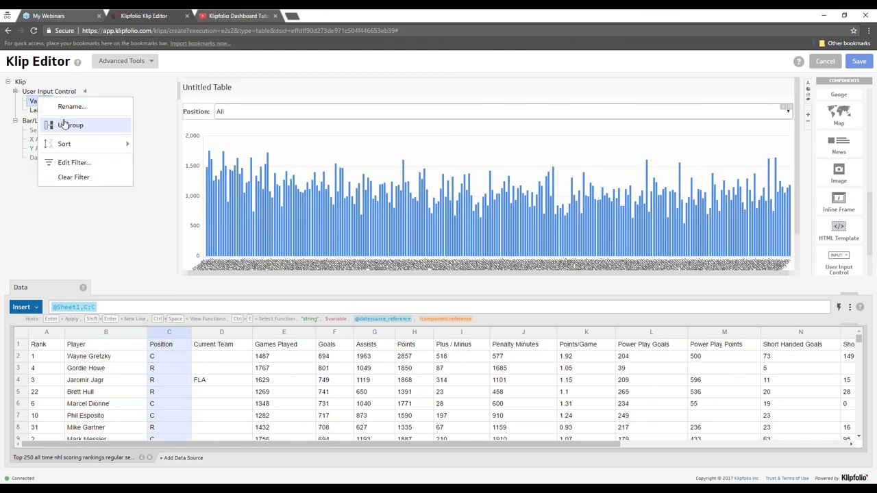
click(236, 17)
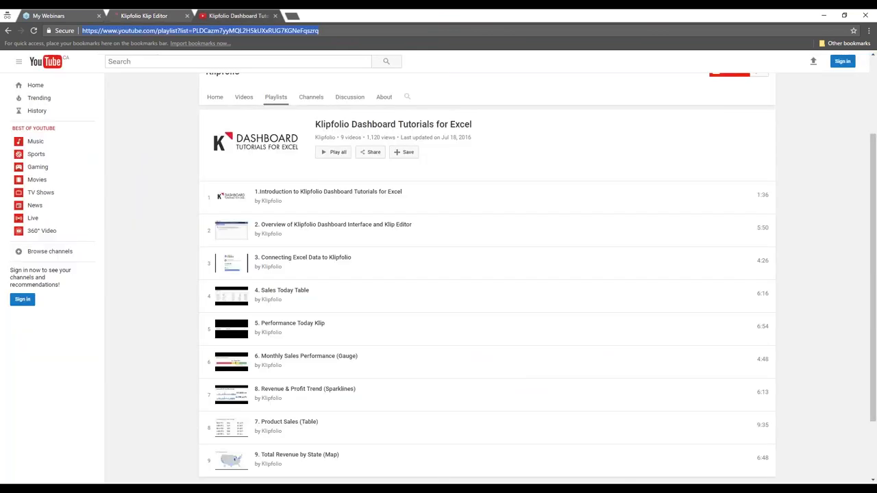
- Open the 'More actions and Additional Data' playlist from Klipfolio's Playlists and select its URL
click(276, 98)
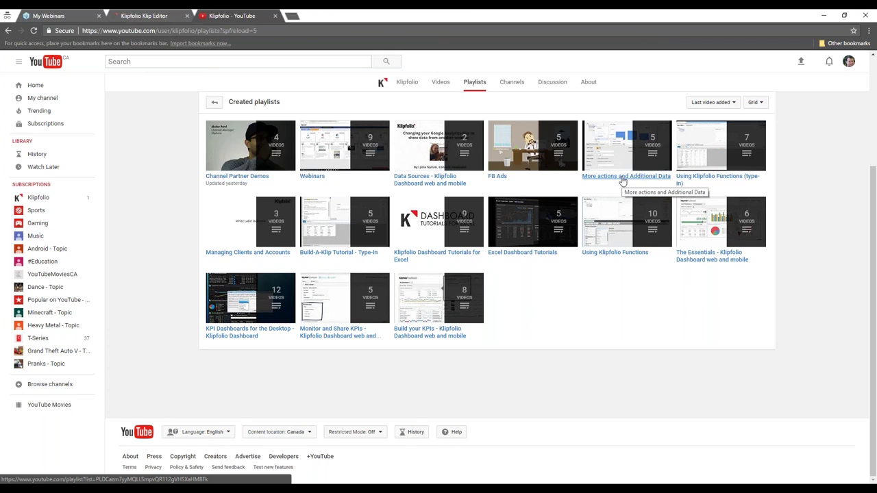
click(610, 179)
click(347, 31)
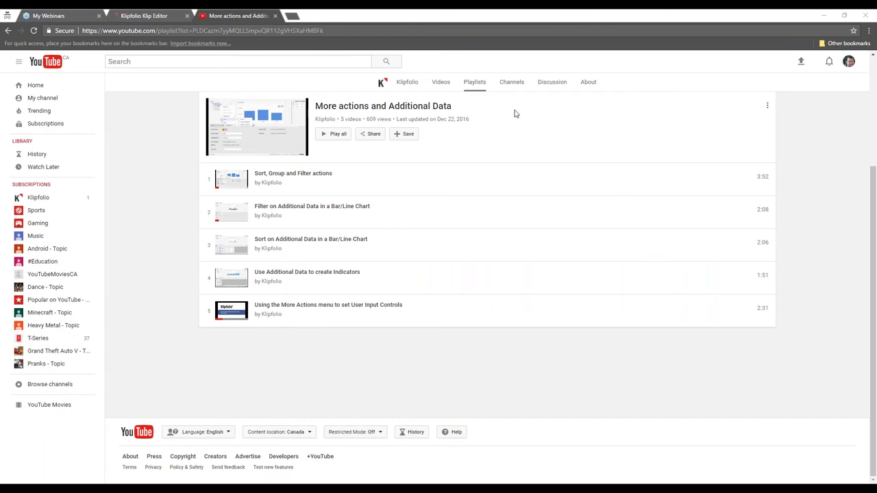
- Return to the Klip and place a four-column Table beneath the Games Played chart
click(122, 17)
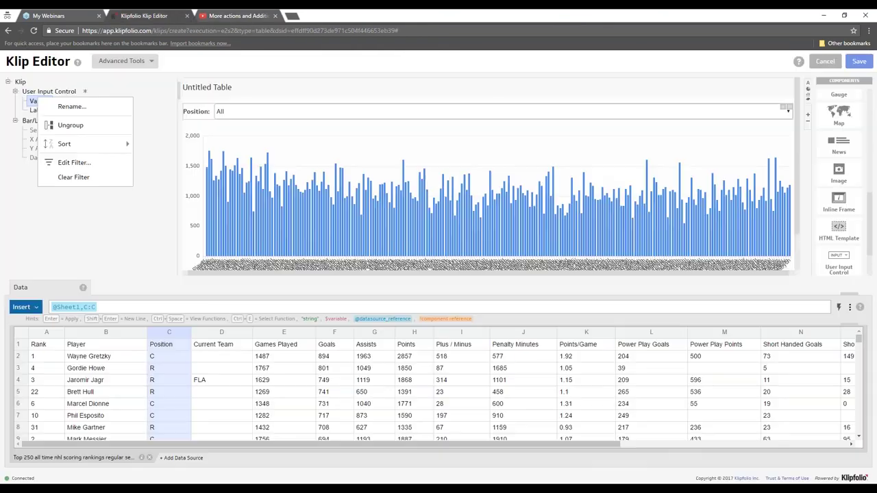
click(175, 114)
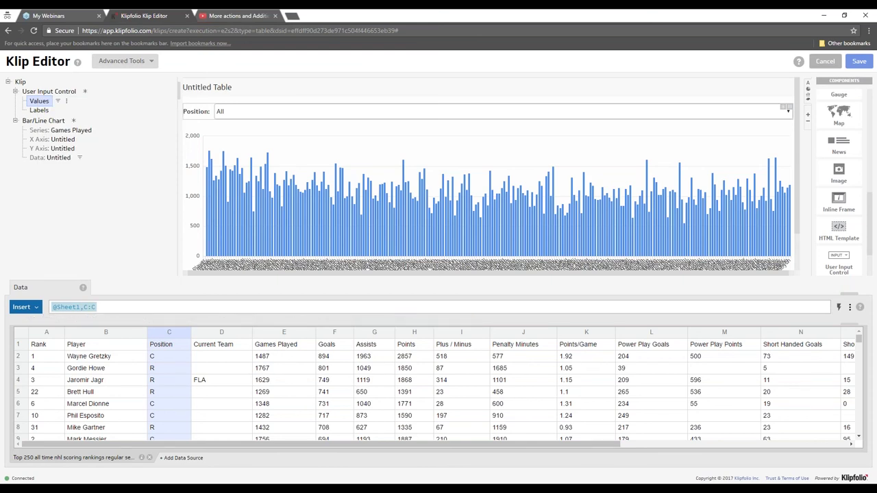
click(61, 159)
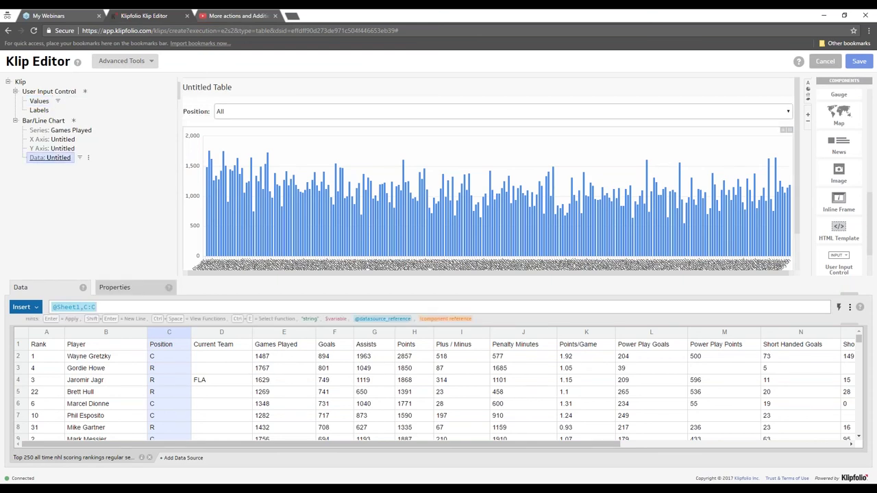
click(40, 122)
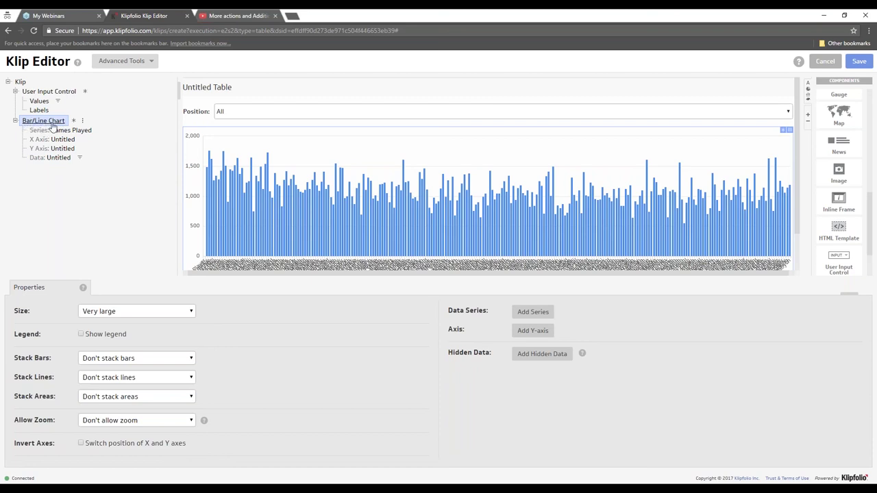
scroll(839, 176, up, 1)
scroll(844, 147, up, 4)
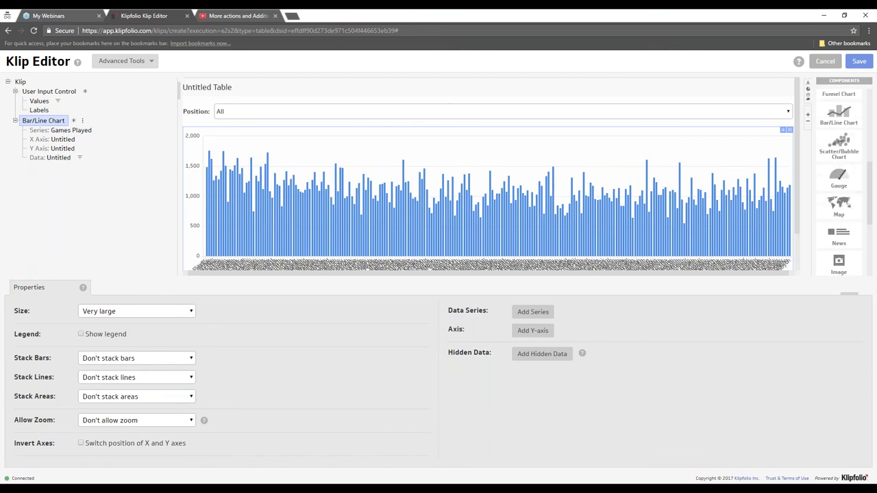
drag(844, 147, 308, 228)
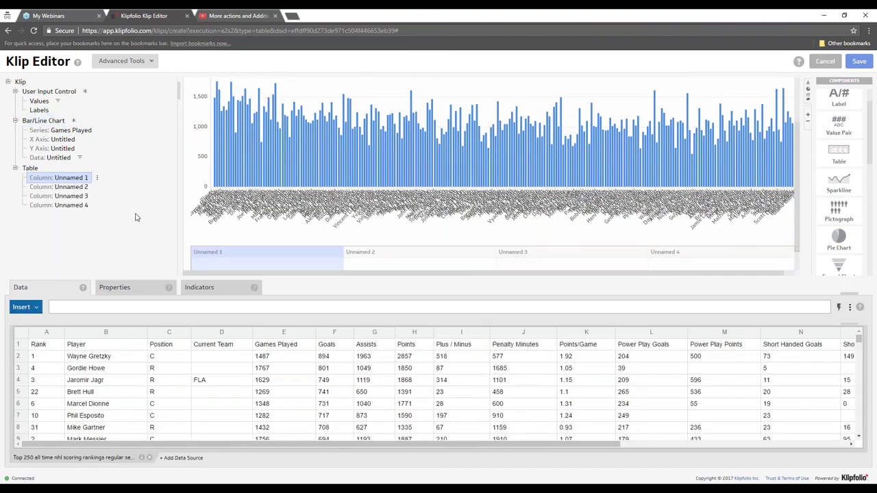
- Review the new Table's properties, then return to the bar/line chart's settings
click(30, 169)
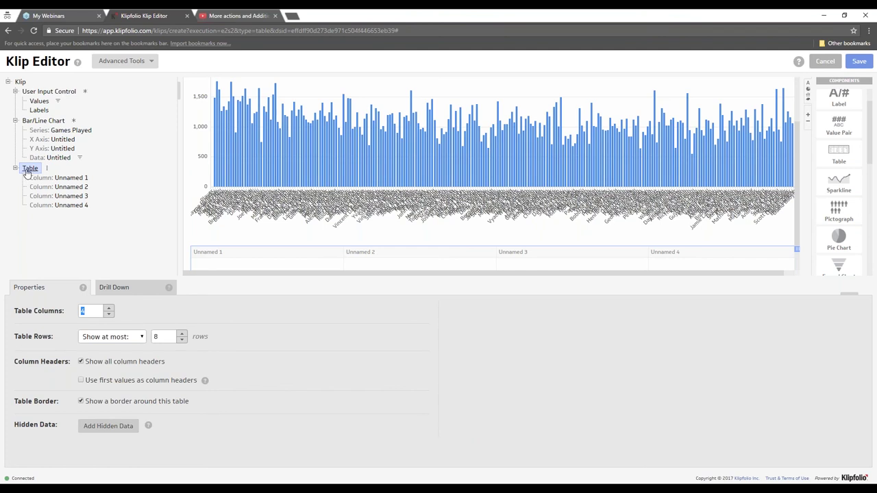
click(24, 123)
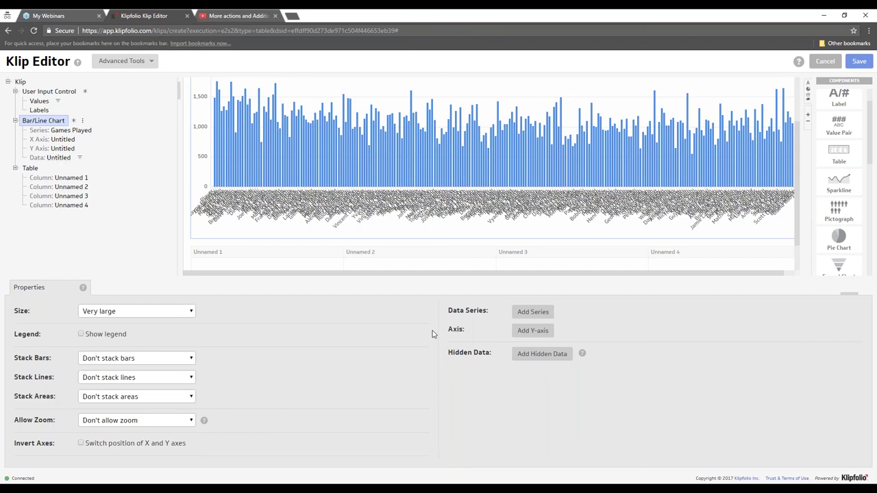
- Add hidden data to the bar chart, then remove the extra untitled data entry
click(529, 358)
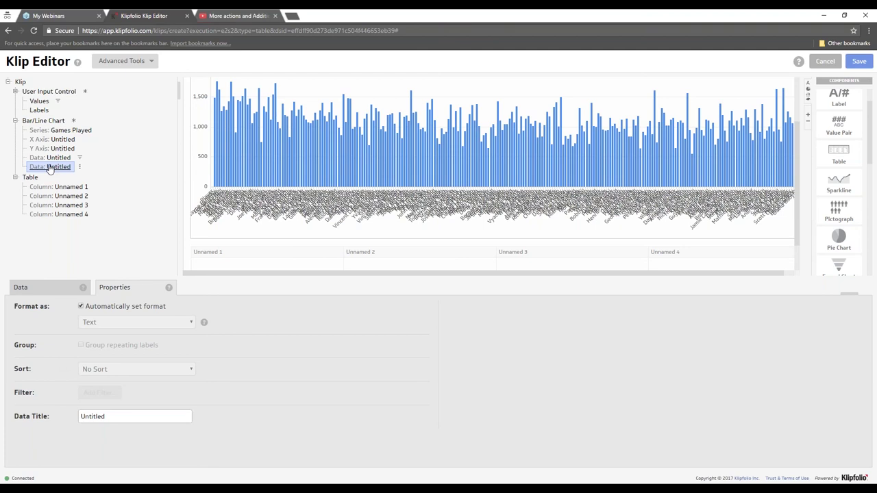
right_click(49, 170)
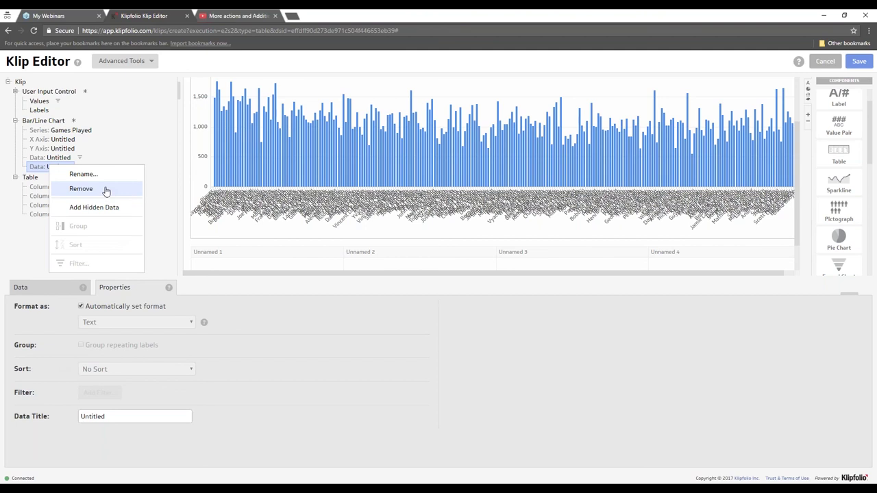
click(81, 189)
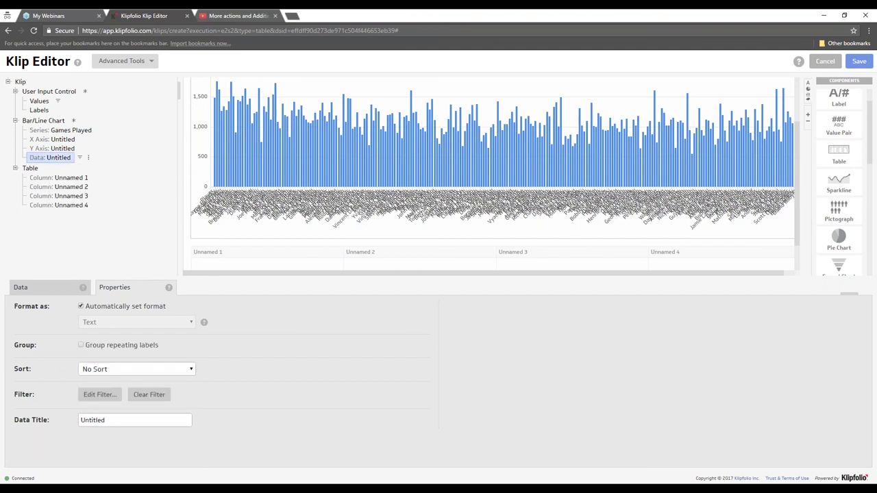
- Retitle the chart's hidden column-C data as 'Position' and view its sheet data
right_click(46, 162)
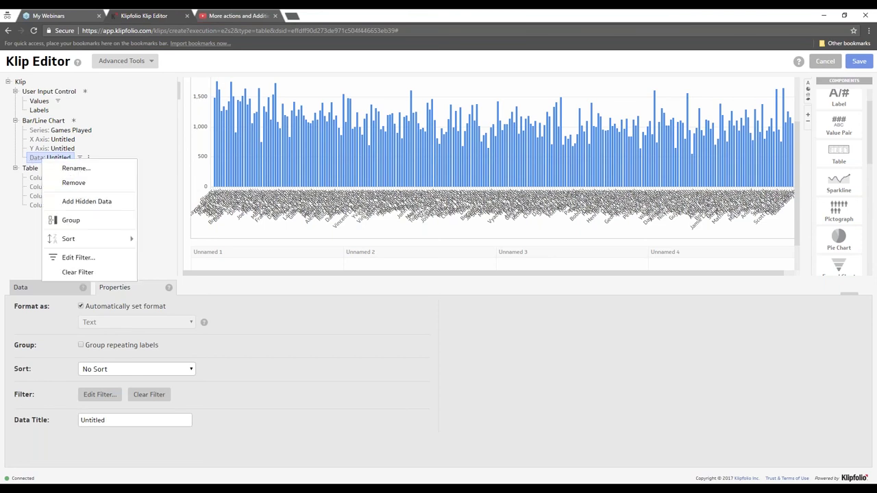
click(173, 158)
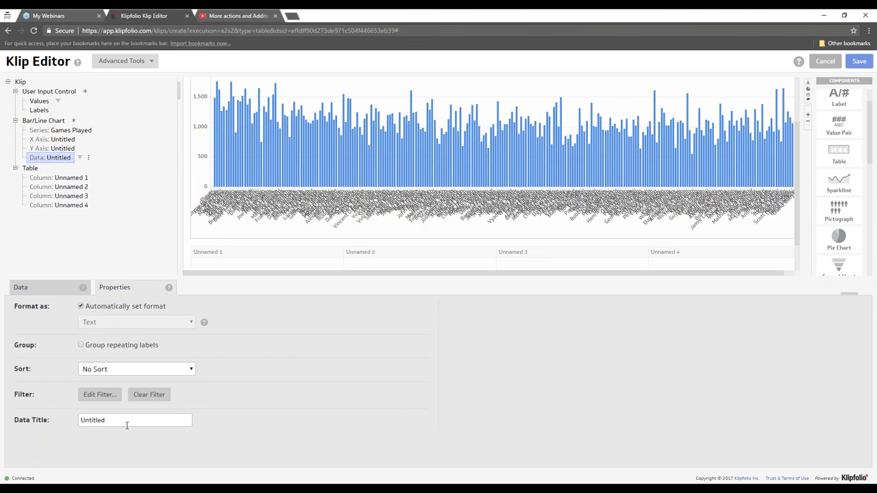
drag(102, 423, 78, 424)
text(Position)
click(48, 291)
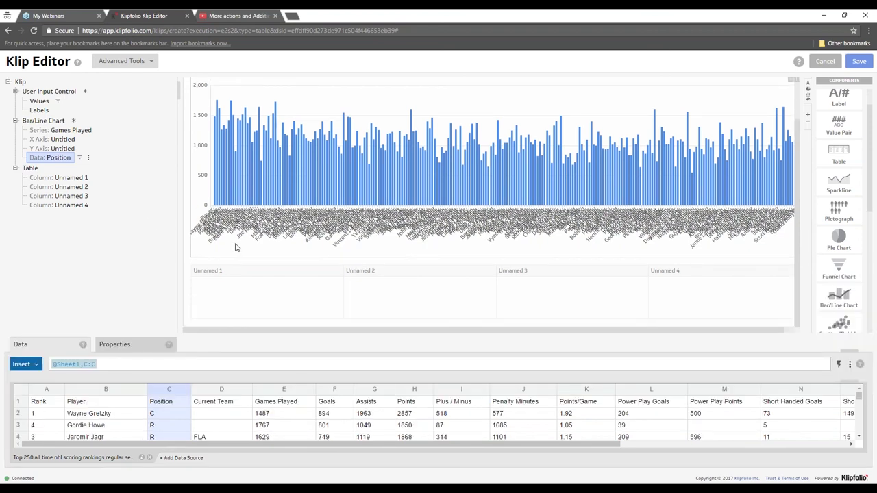
- Choose R in the preview's Position drop-down, then select the Data: Position node
scroll(248, 250, up, 1)
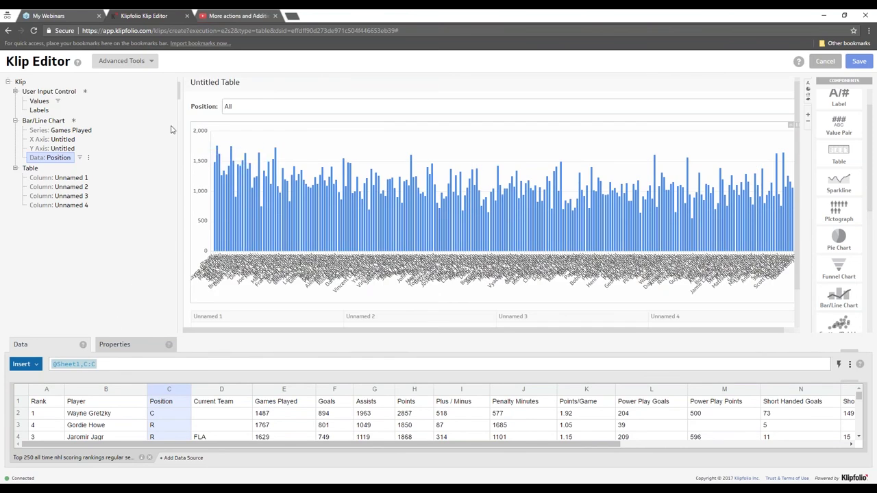
click(245, 109)
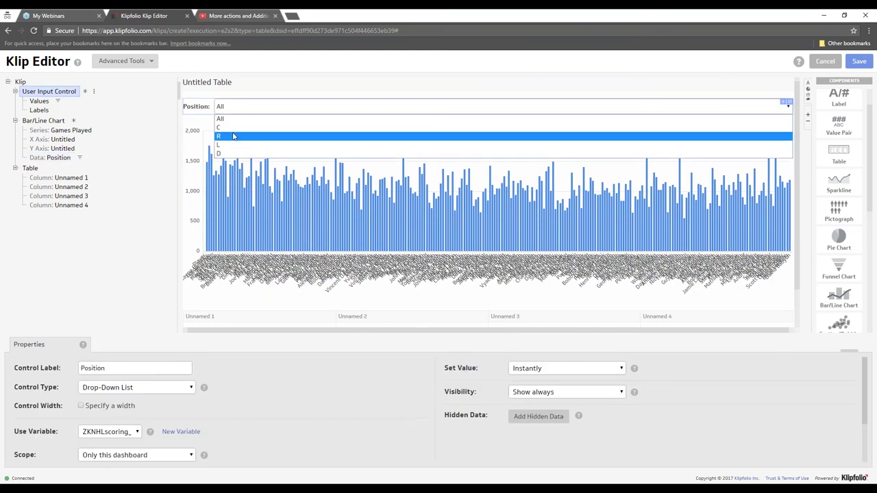
click(232, 137)
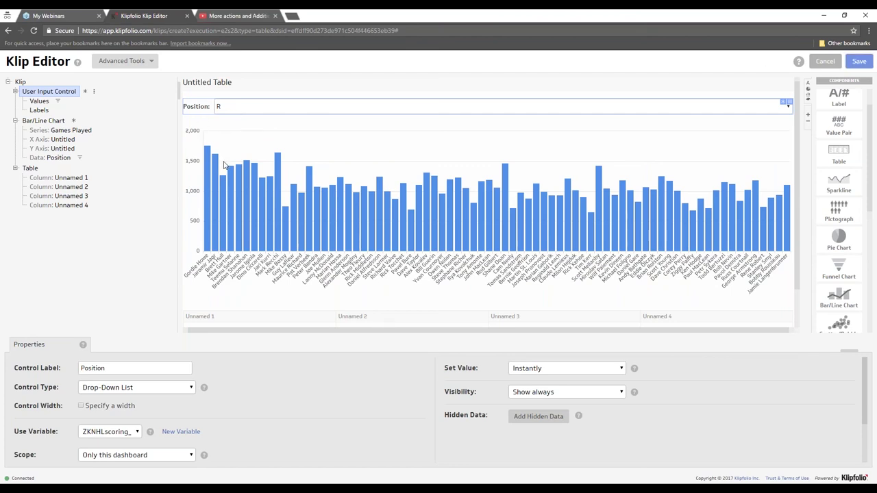
click(48, 159)
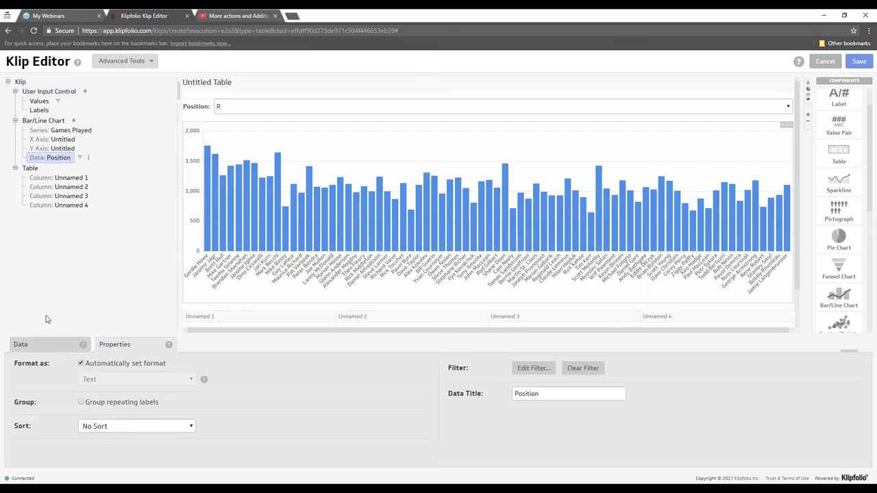
- View the Position data's source column C, then bring up its options to inspect the filter
click(43, 350)
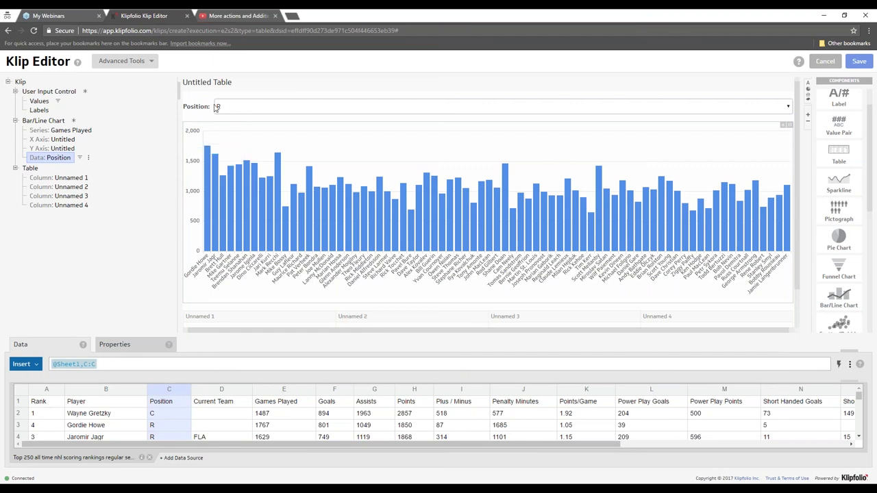
right_click(66, 161)
click(108, 259)
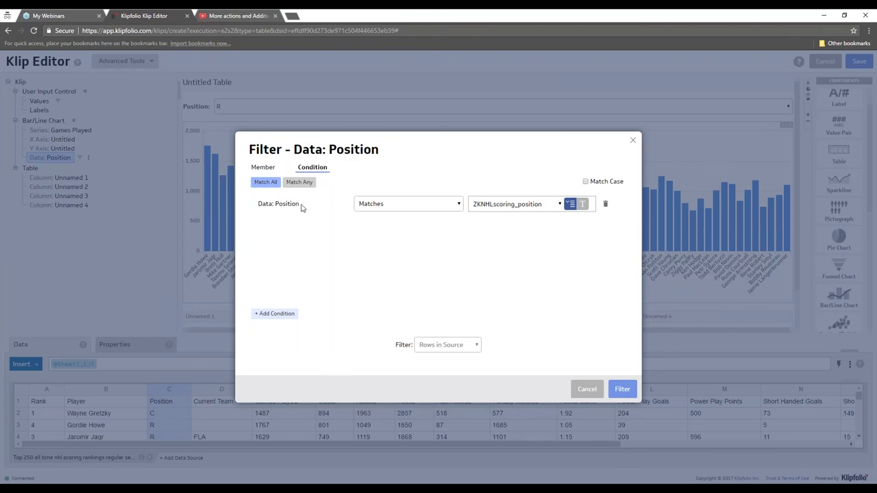
drag(258, 204, 303, 204)
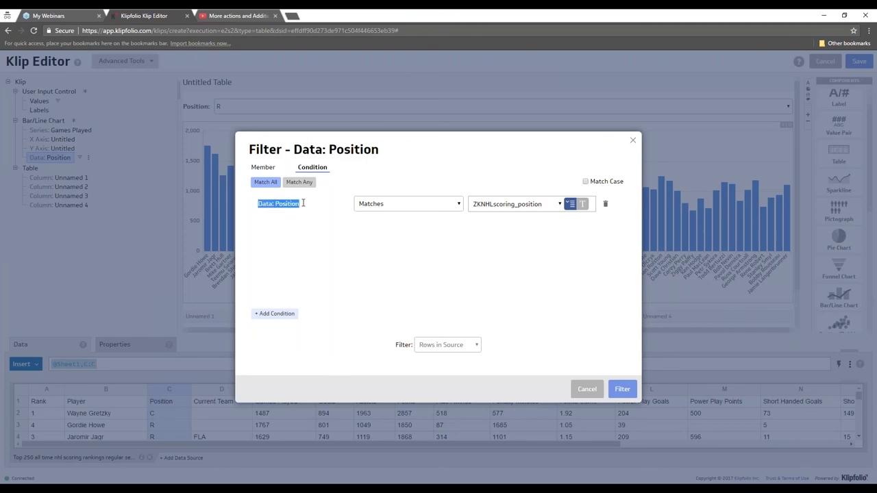
click(366, 206)
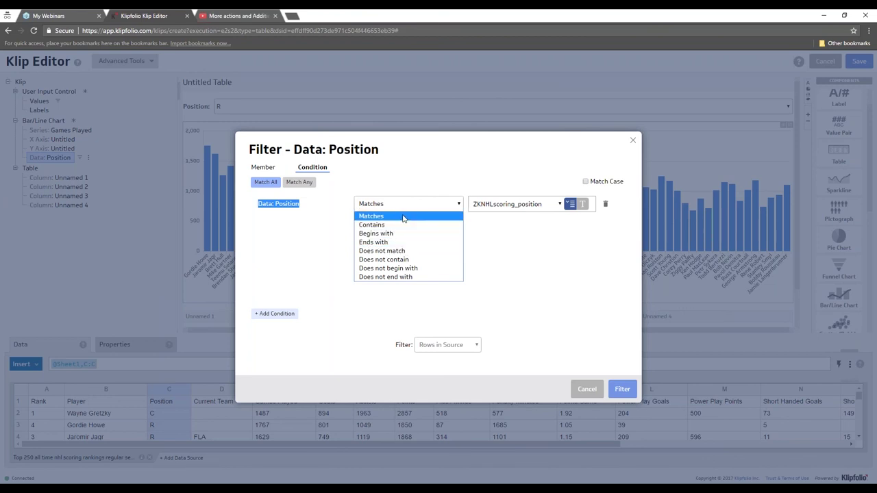
click(404, 218)
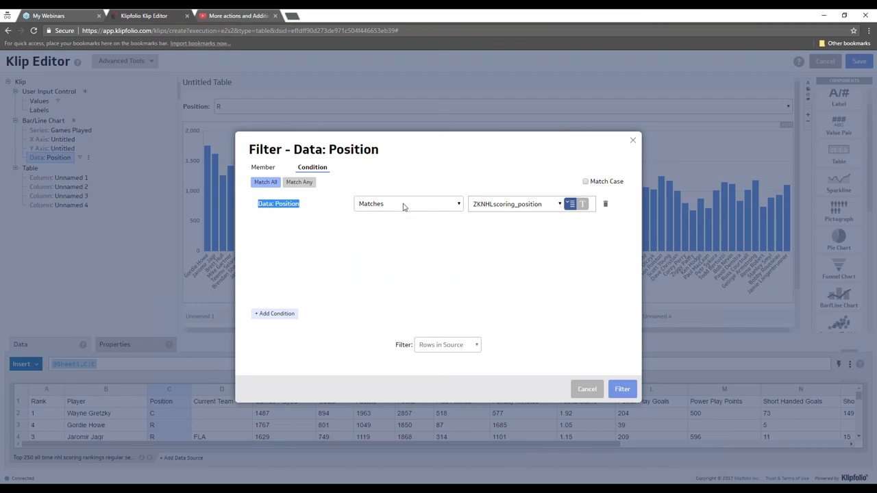
click(572, 206)
click(382, 205)
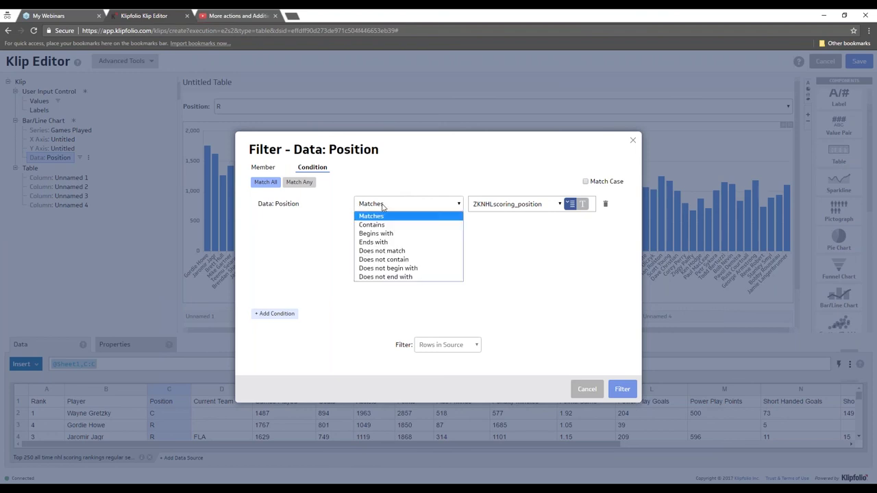
key(Down)
key(Down)
key(Down)
key(Down)
key(Up)
key(Up)
key(Up)
key(Up)
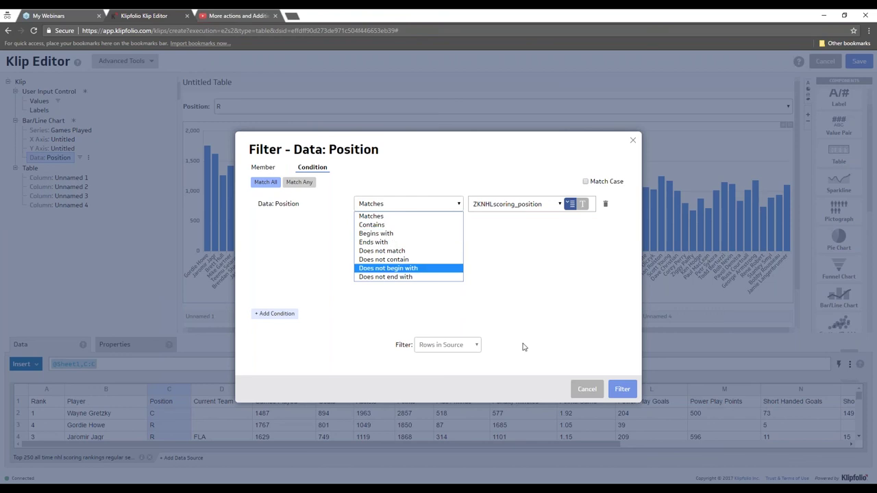
click(584, 388)
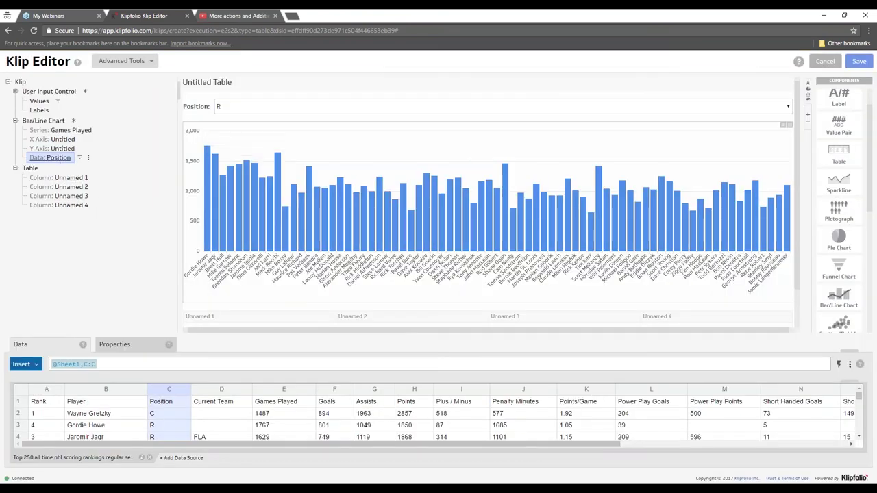
right_click(60, 161)
click(114, 160)
click(125, 346)
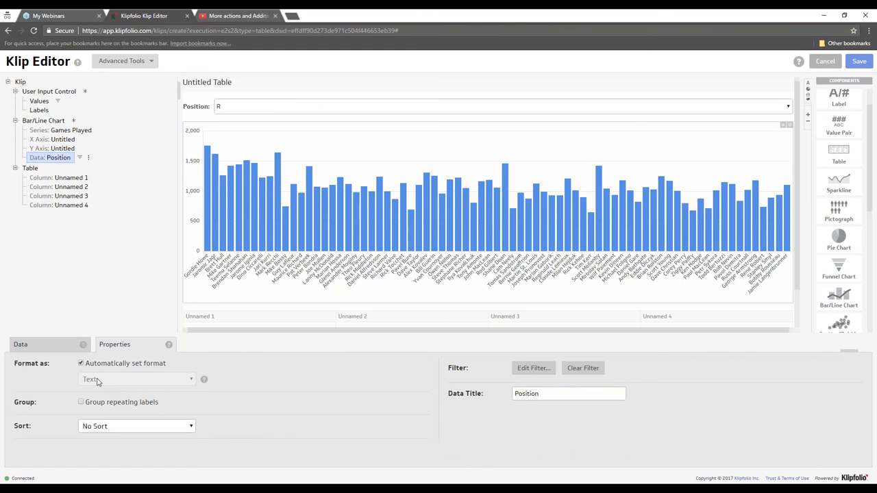
click(81, 364)
click(107, 383)
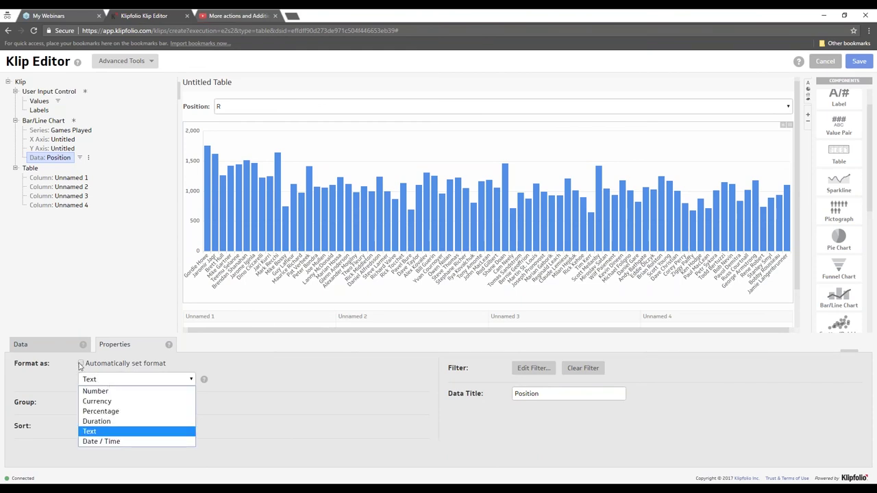
click(81, 366)
click(81, 364)
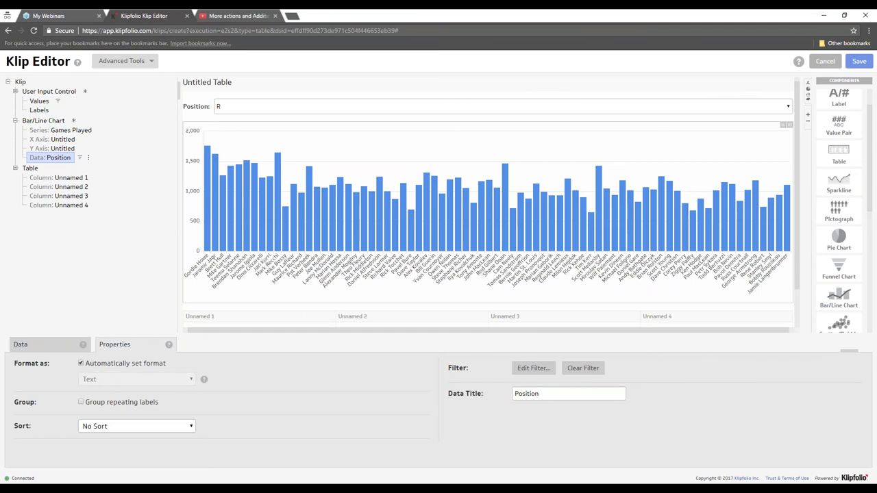
right_click(69, 159)
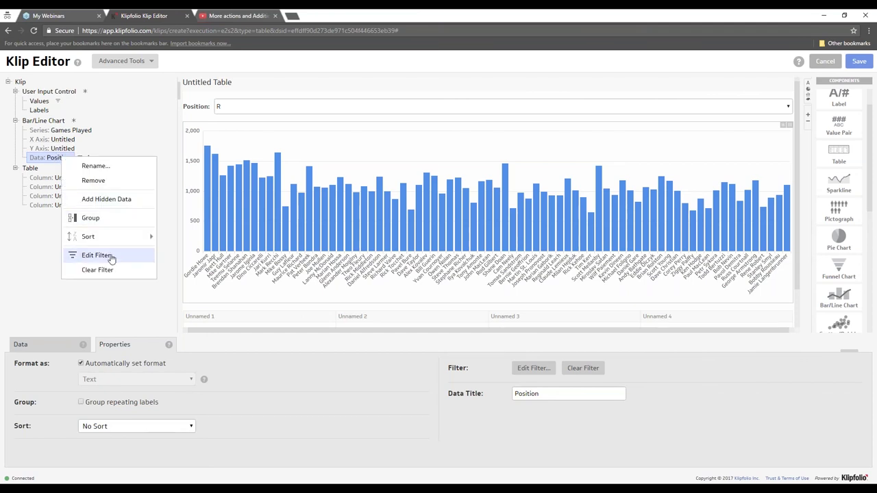
click(111, 255)
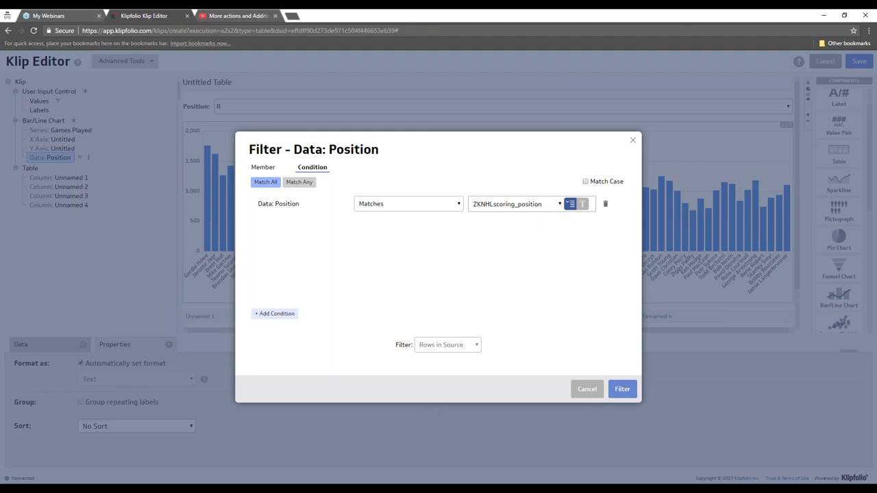
click(588, 390)
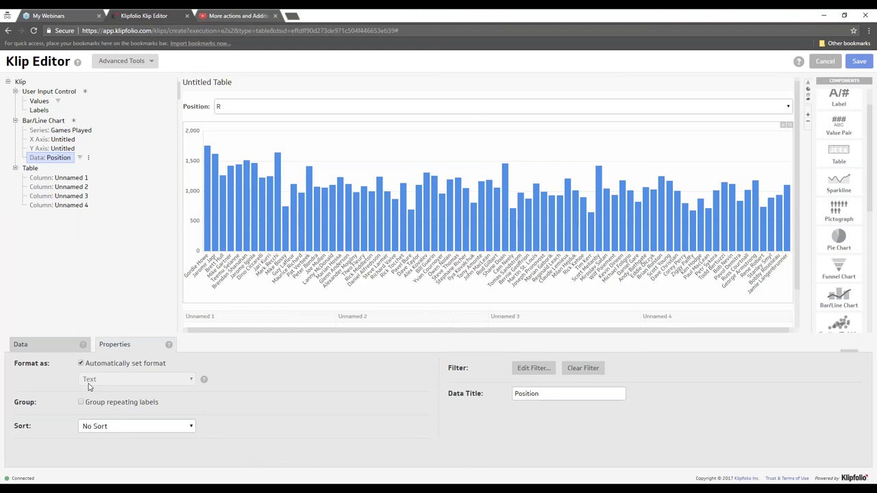
- Turn off automatic formatting for the Position data and format it as Number
click(81, 363)
click(104, 381)
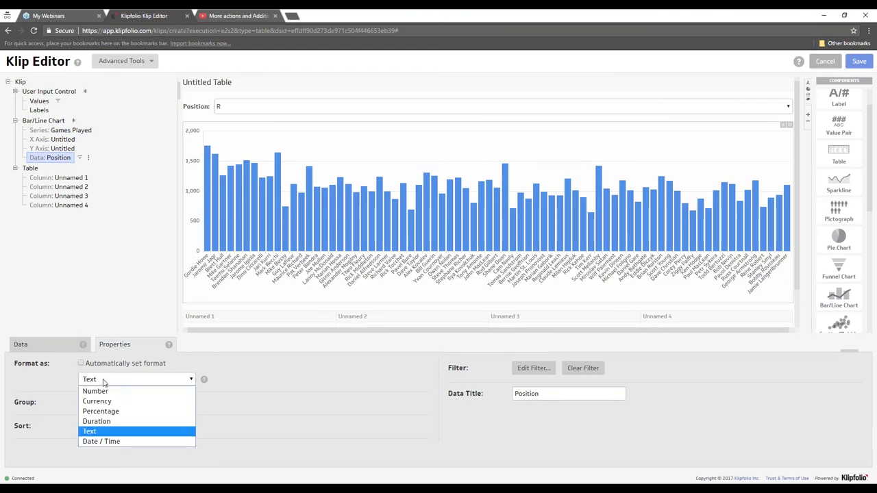
click(105, 391)
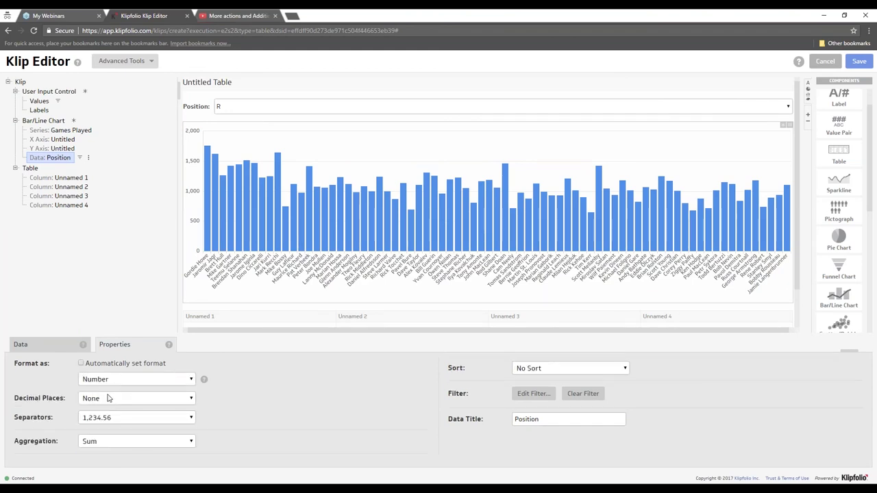
- Look over the Position data's aggregation and filter options, then set its format back to Text
right_click(63, 158)
mouse_move(100, 221)
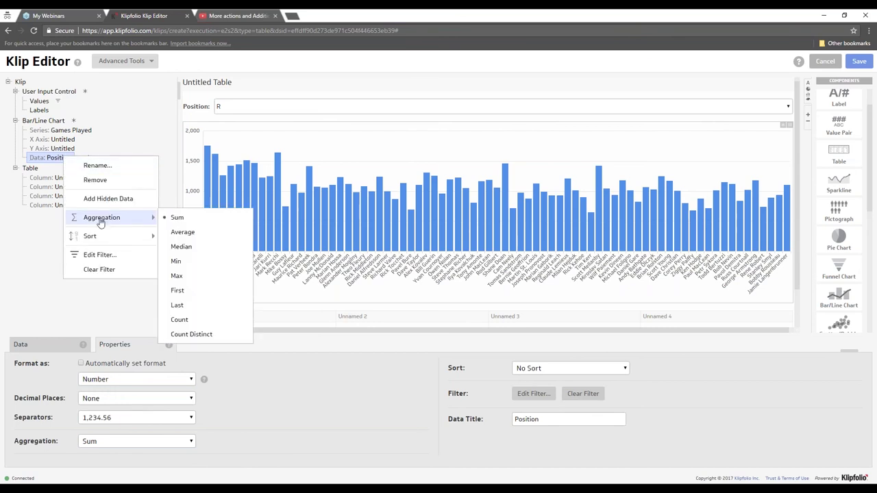
click(89, 161)
right_click(89, 161)
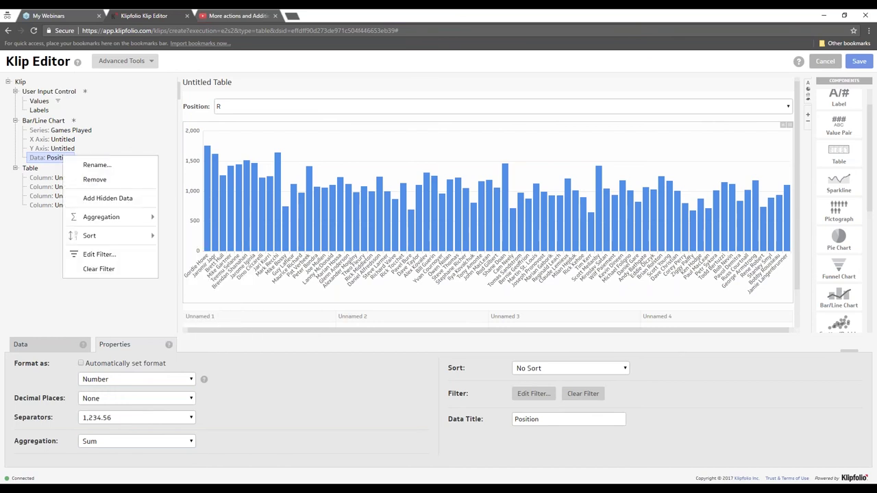
click(91, 254)
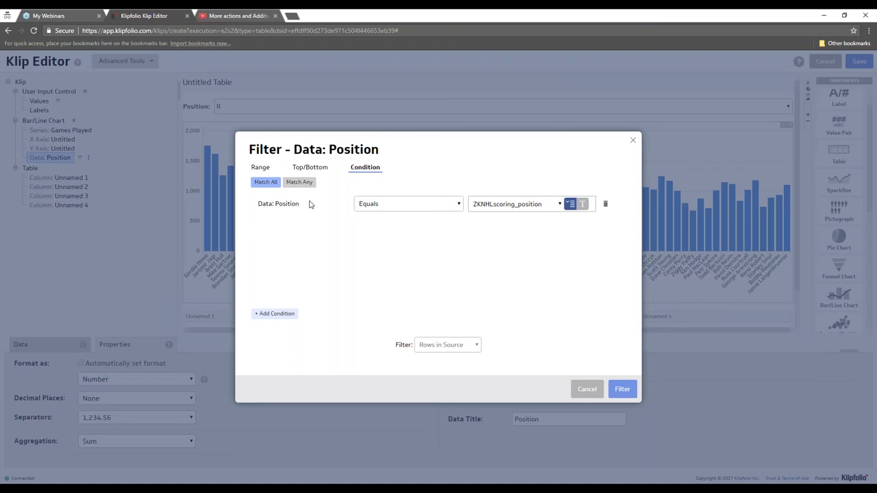
click(397, 203)
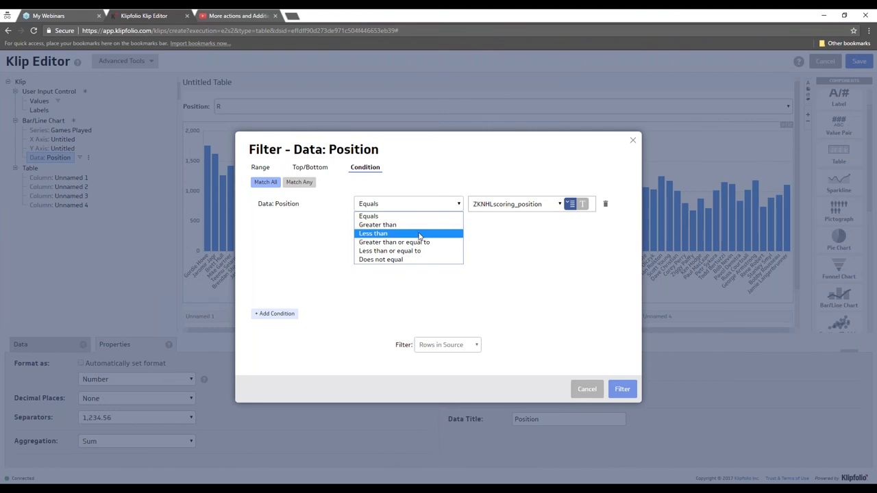
click(125, 200)
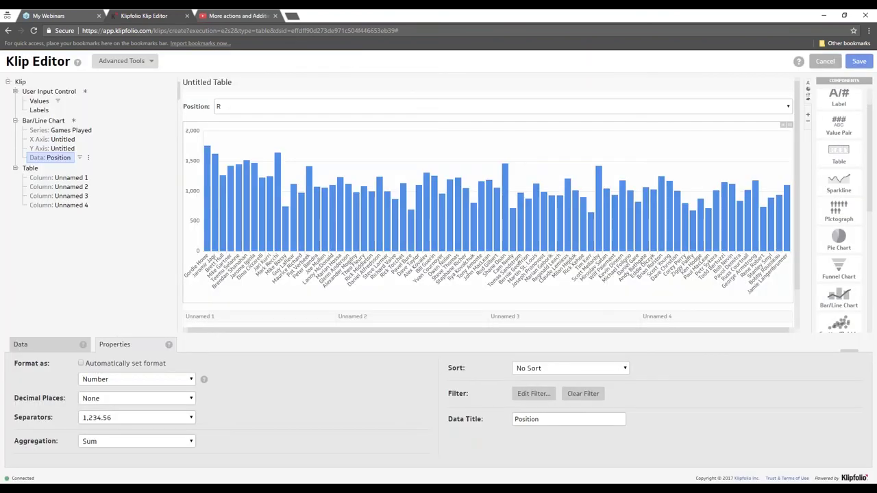
click(107, 381)
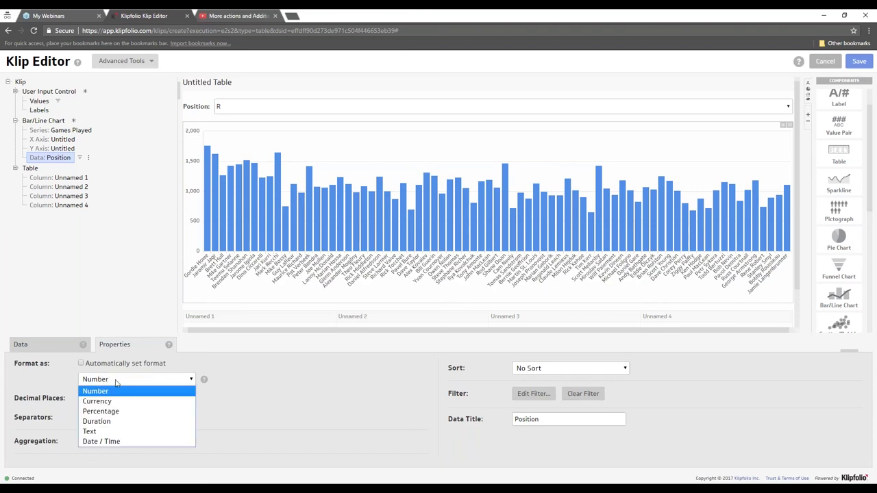
click(106, 432)
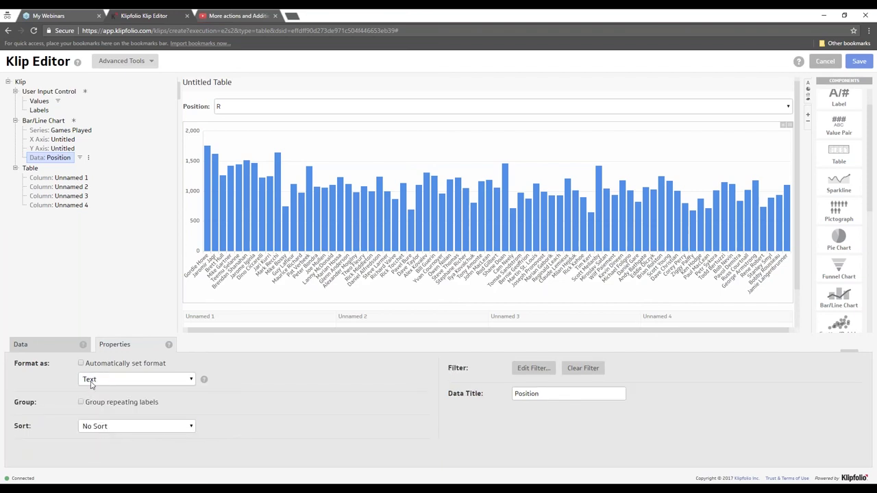
- Reopen the Position filter matching ZKNHLscoring_position, then switch to the YouTube playlist tab
right_click(60, 157)
click(113, 255)
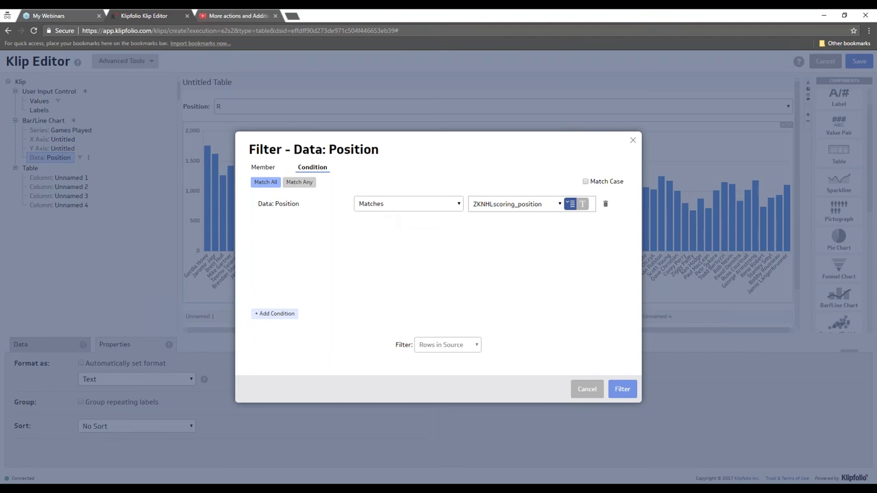
click(248, 18)
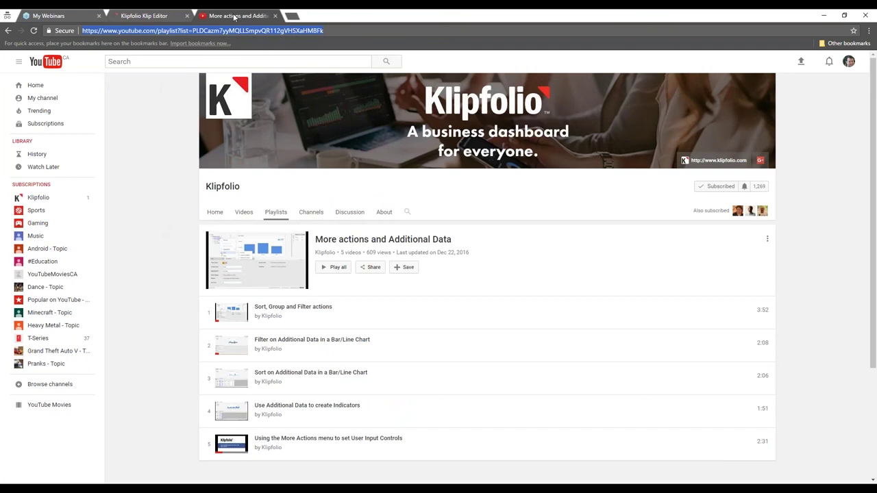
- Open the Klipfolio Help Center at support.klipfolio.com in a new tab
click(292, 16)
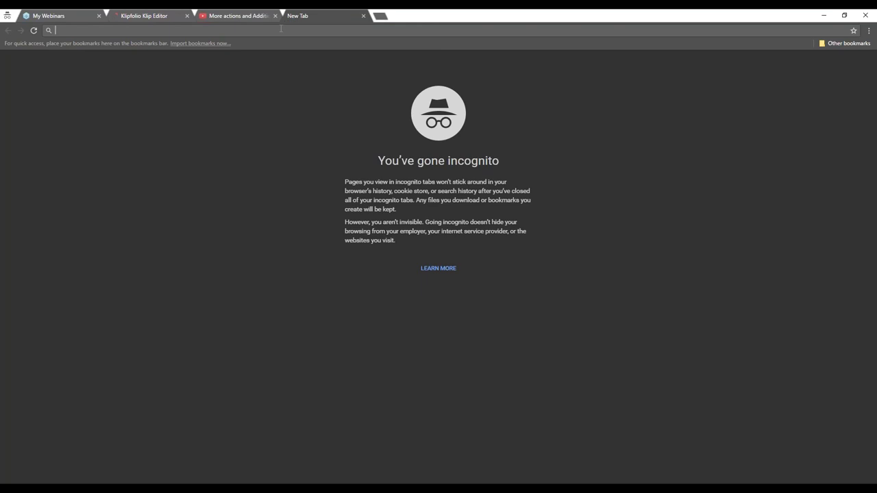
text(support.klipfolio.com)
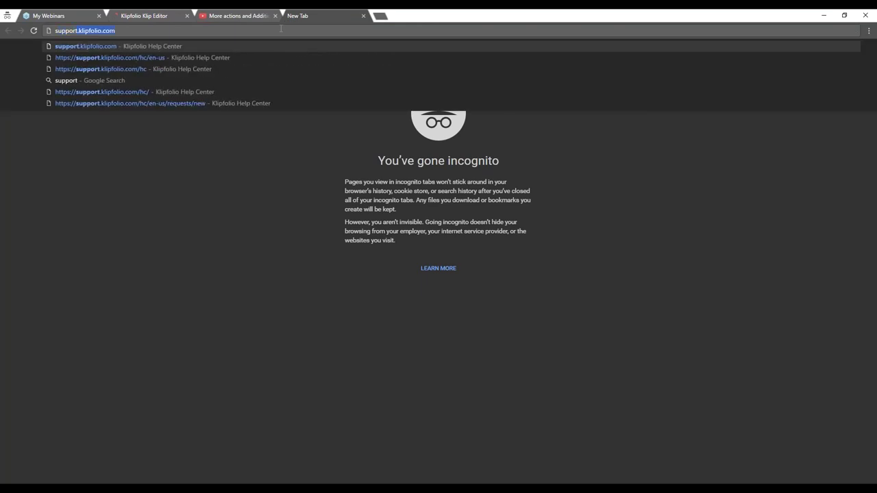
key(Return)
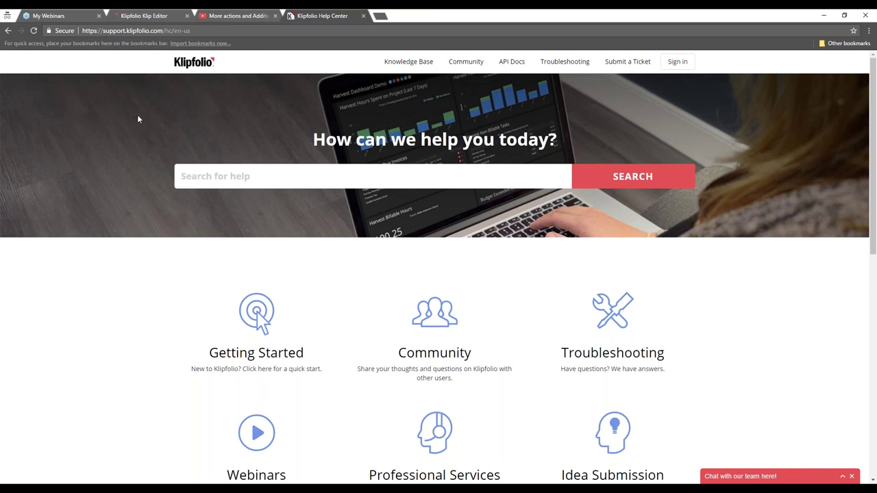
- Search the Help Center for 'variable', returning 142 results
click(205, 167)
text(variable)
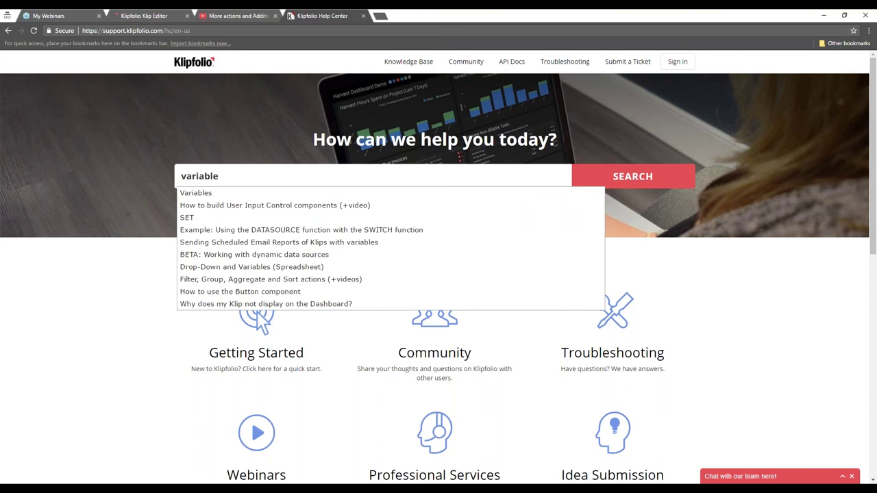
key(Return)
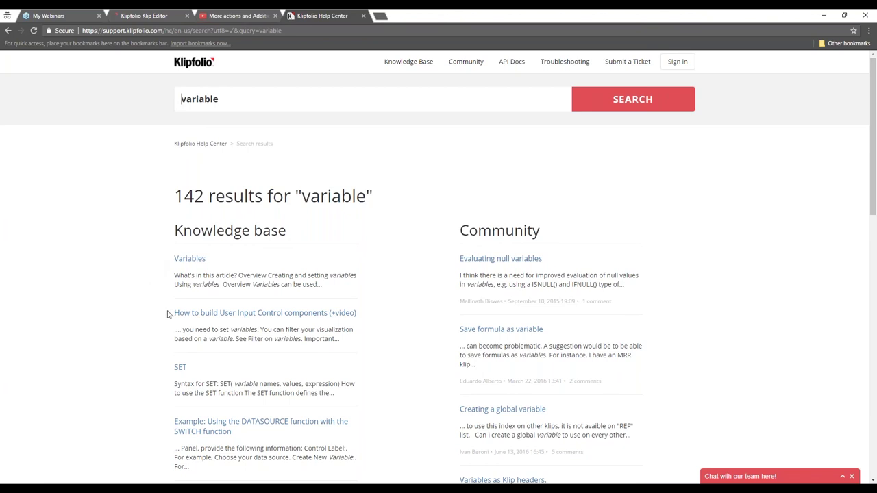
click(190, 260)
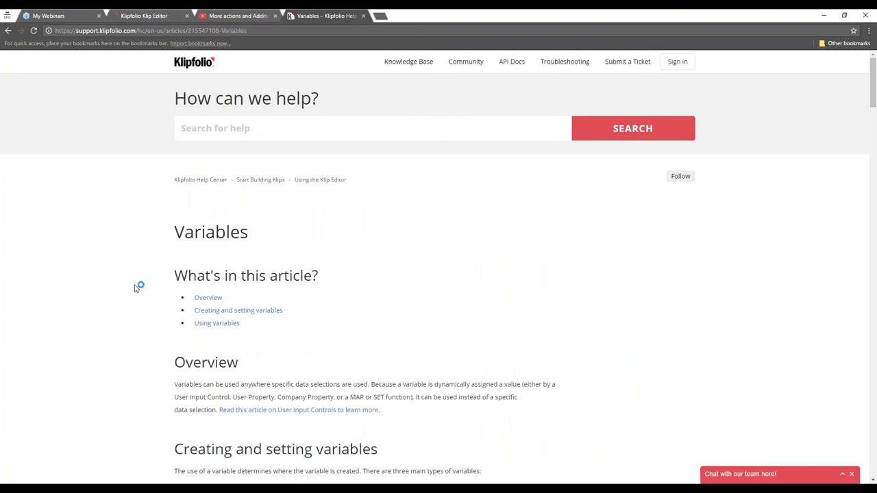
scroll(136, 288, down, 2)
scroll(135, 289, down, 2)
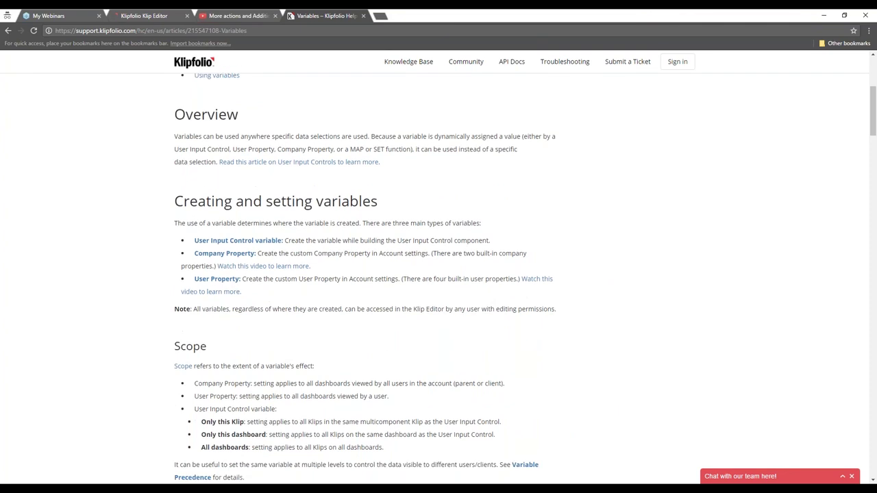
scroll(133, 290, up, 4)
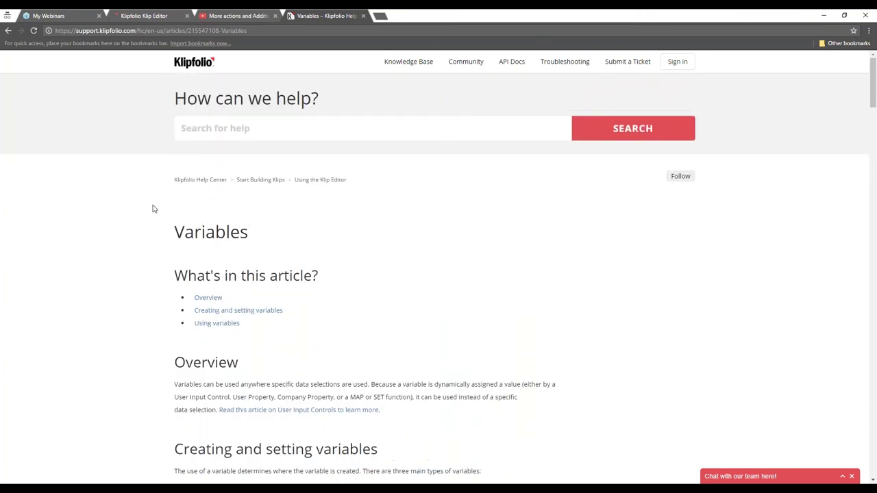
click(8, 31)
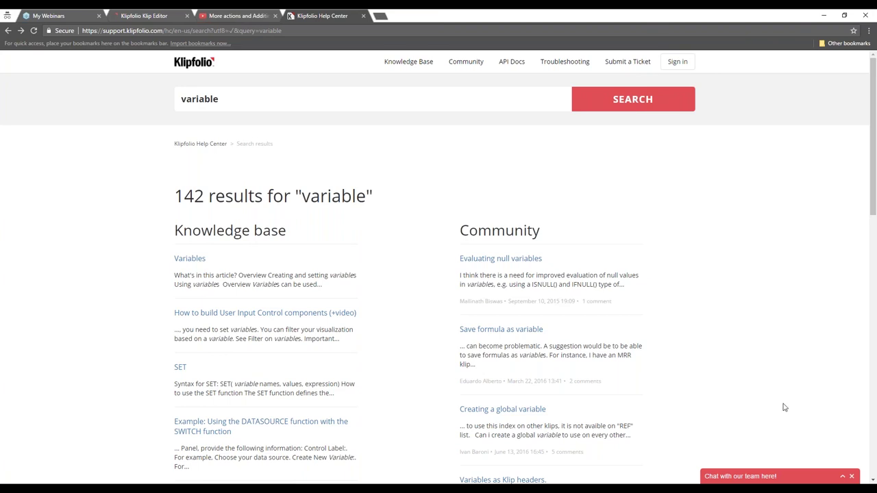
- Expand the live chat form, then start entering klipfolio.com in a new tab
click(785, 476)
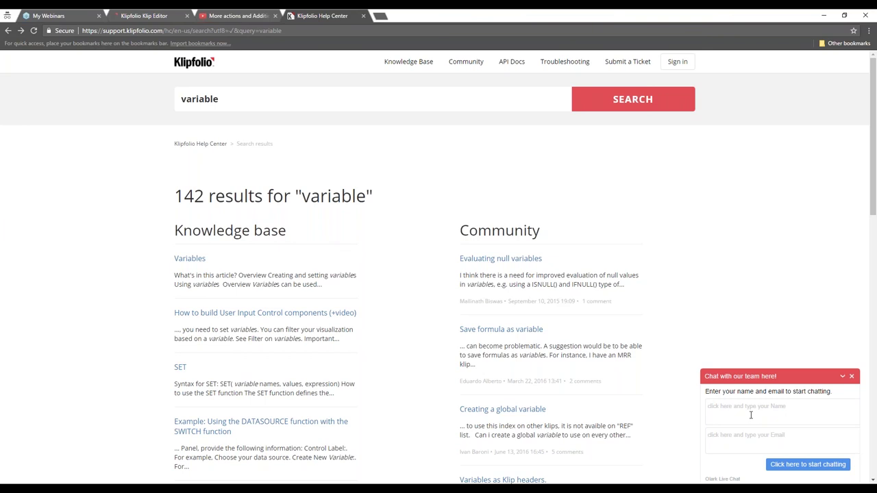
click(381, 15)
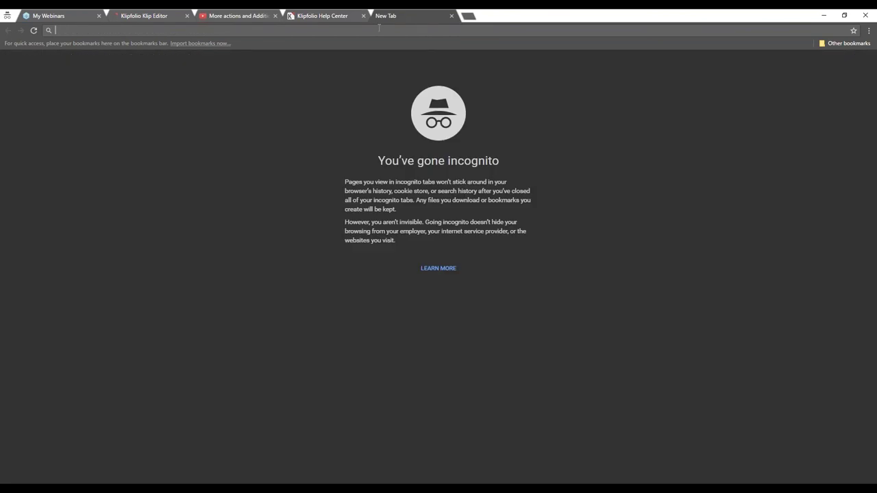
text(klipfol)
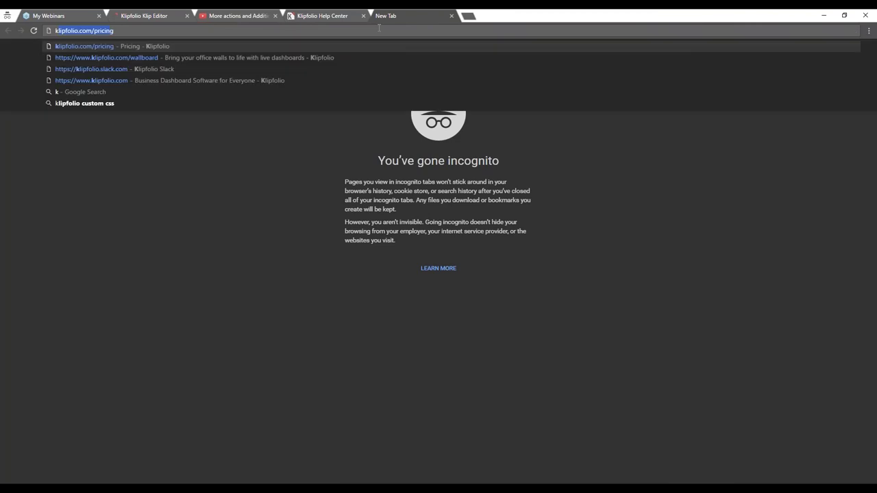
text(io.com)
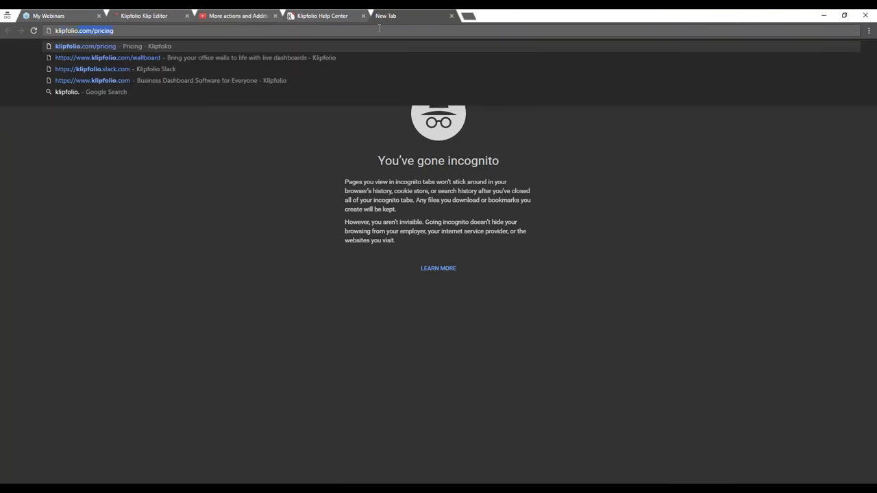